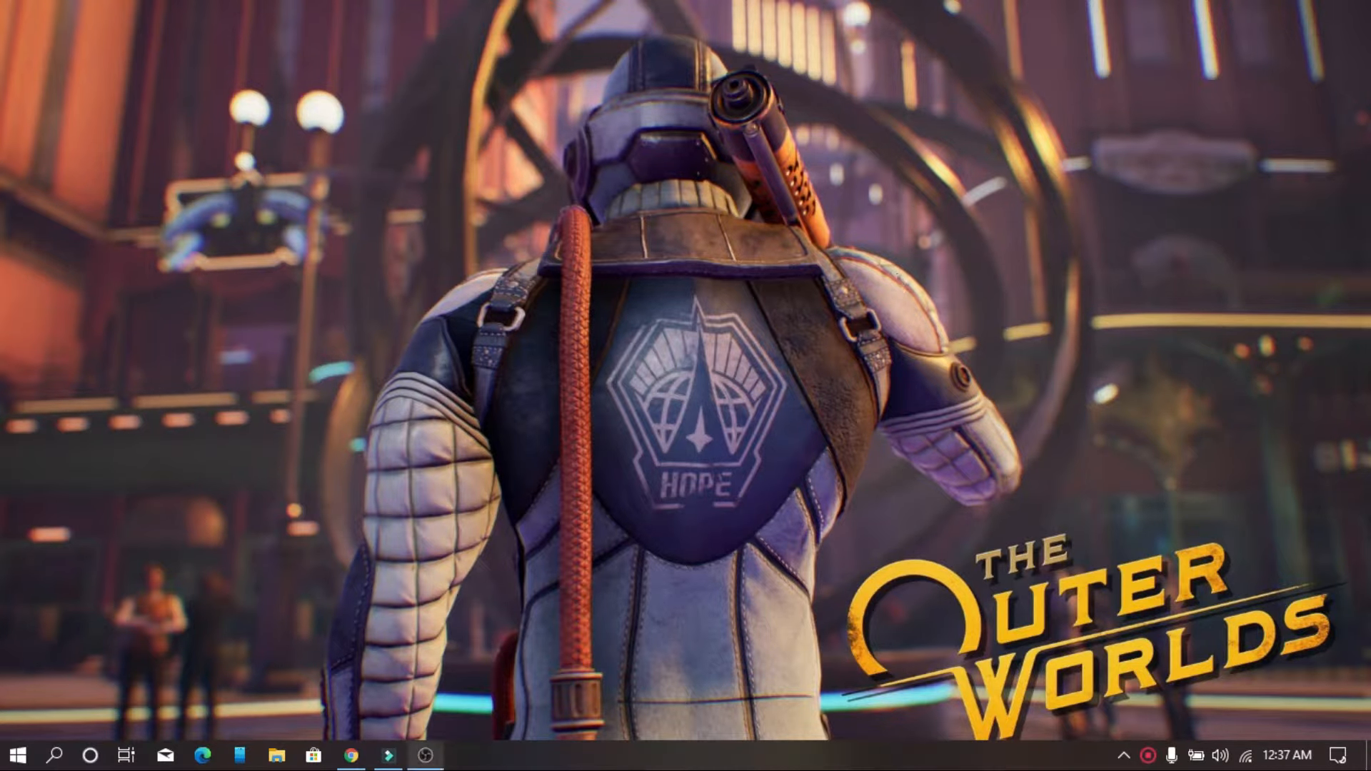
- View the Wired Lavalier Lapel Microphone product page on Amazon in the browser, highlight its name, and close the browser
{"action": "left_click", "coordinate": [350, 756]}
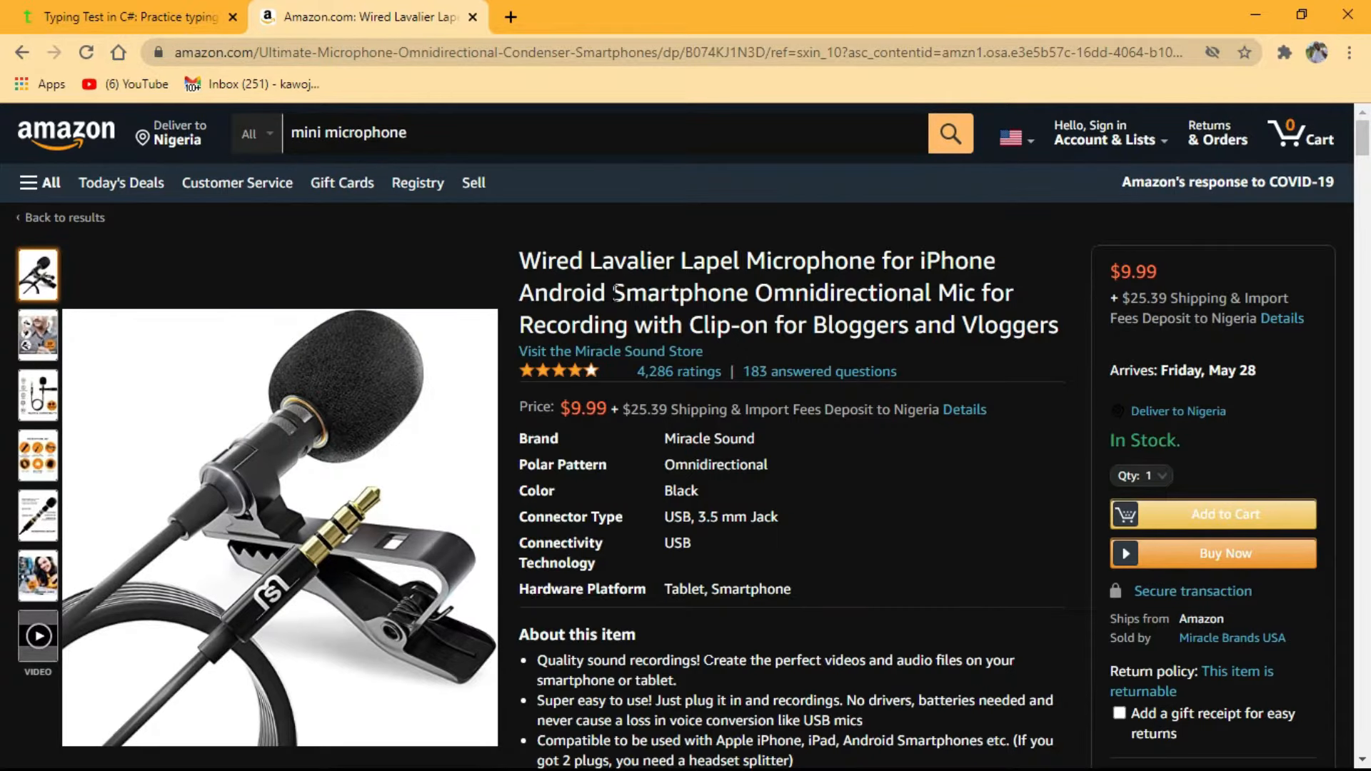
{"action": "left_click_drag", "start_coordinate": [525, 257], "coordinate": [891, 258]}
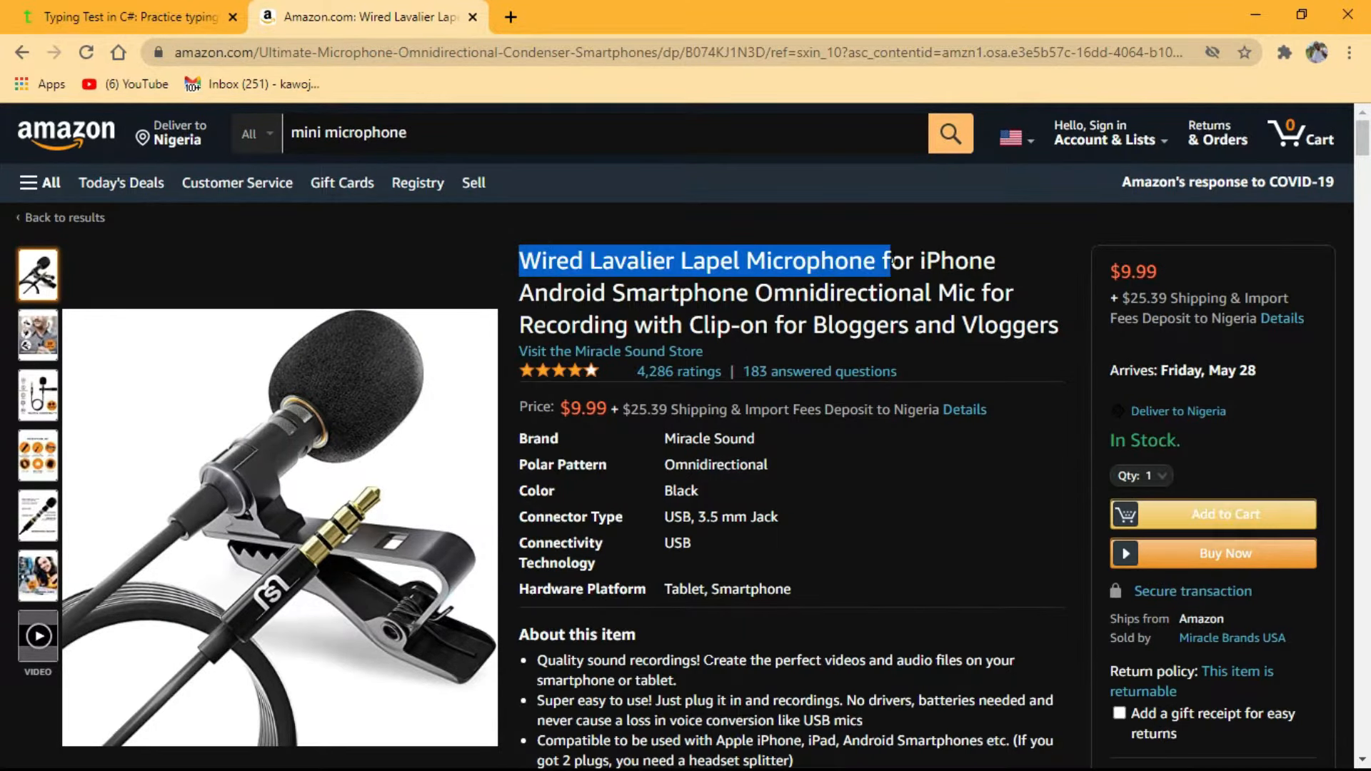
{"action": "left_click", "coordinate": [891, 256]}
{"action": "left_click", "coordinate": [1355, 10]}
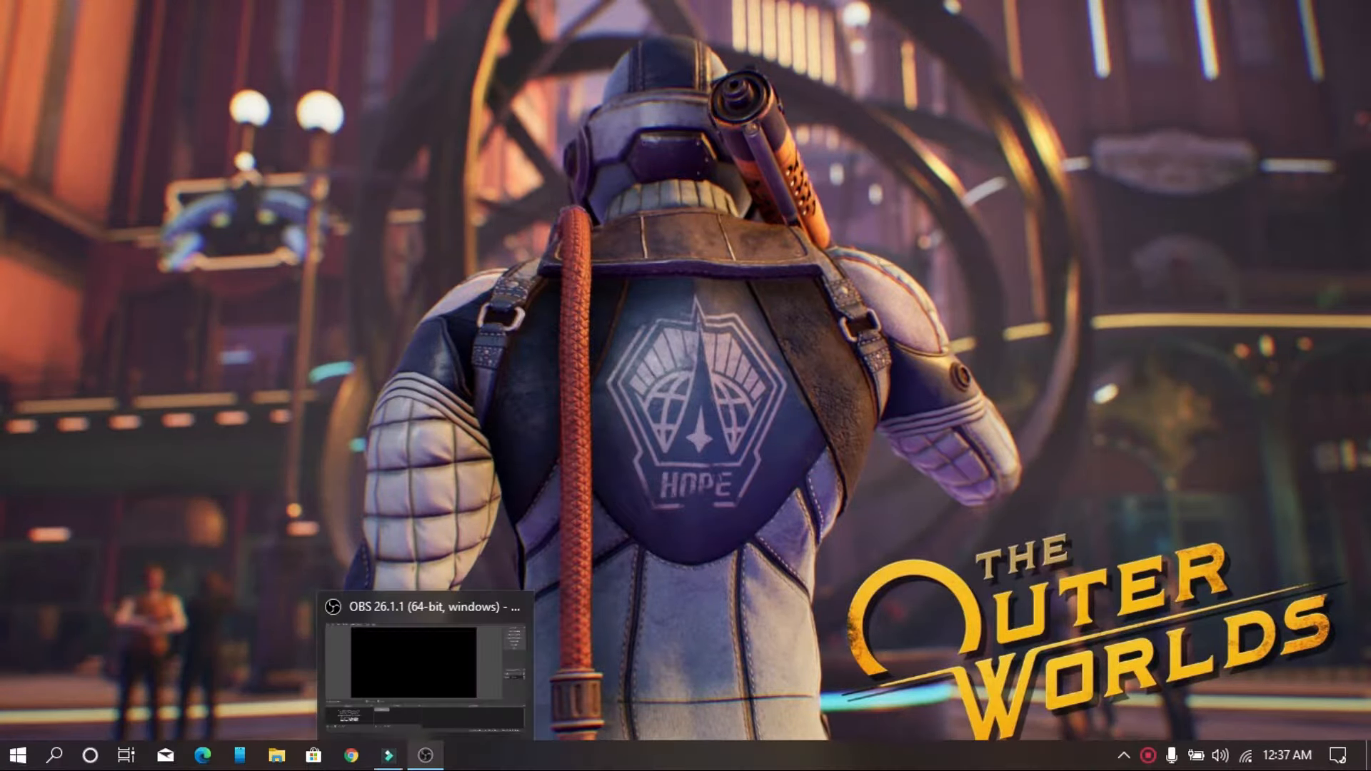
- Switch to OBS and add an Audio Input Capture source using the Headset Microphone (Realtek(R) Audio) device
{"action": "left_click", "coordinate": [424, 756]}
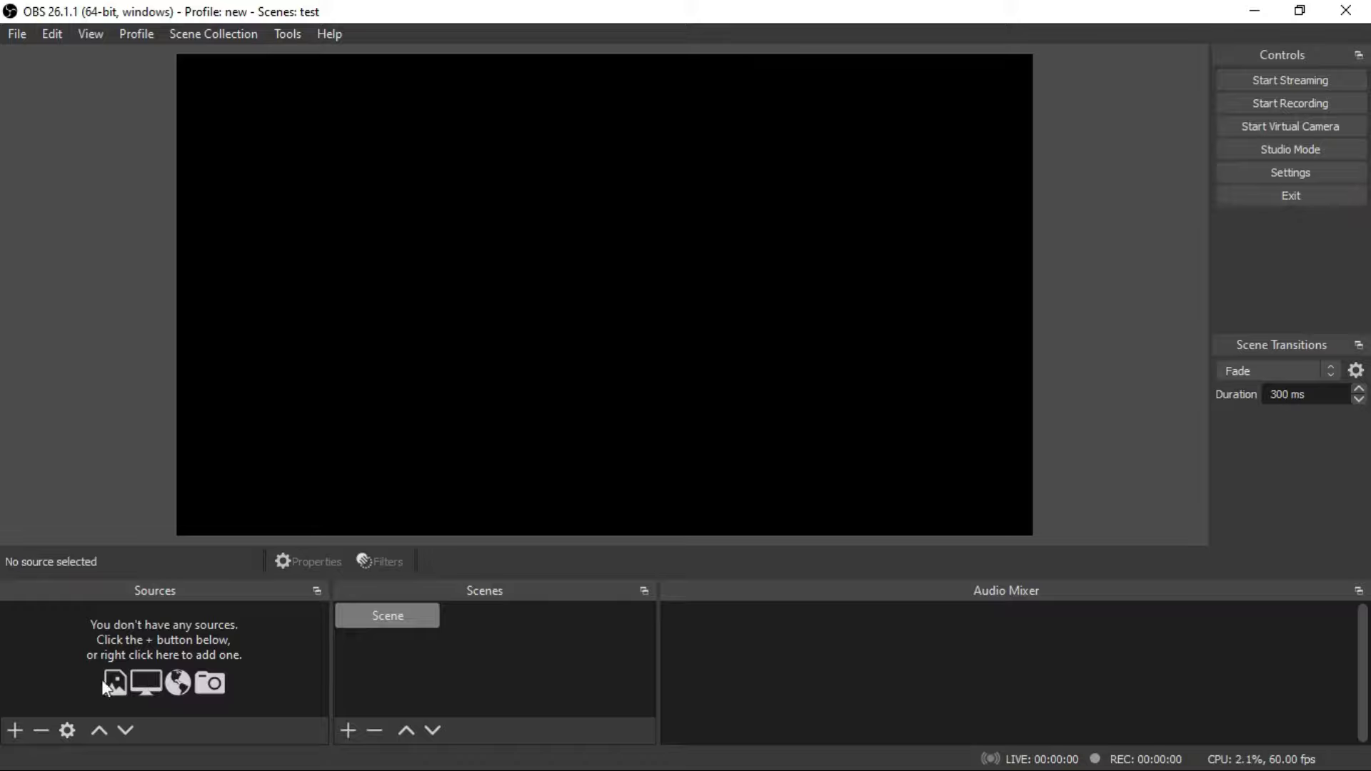
{"action": "left_click", "coordinate": [14, 729]}
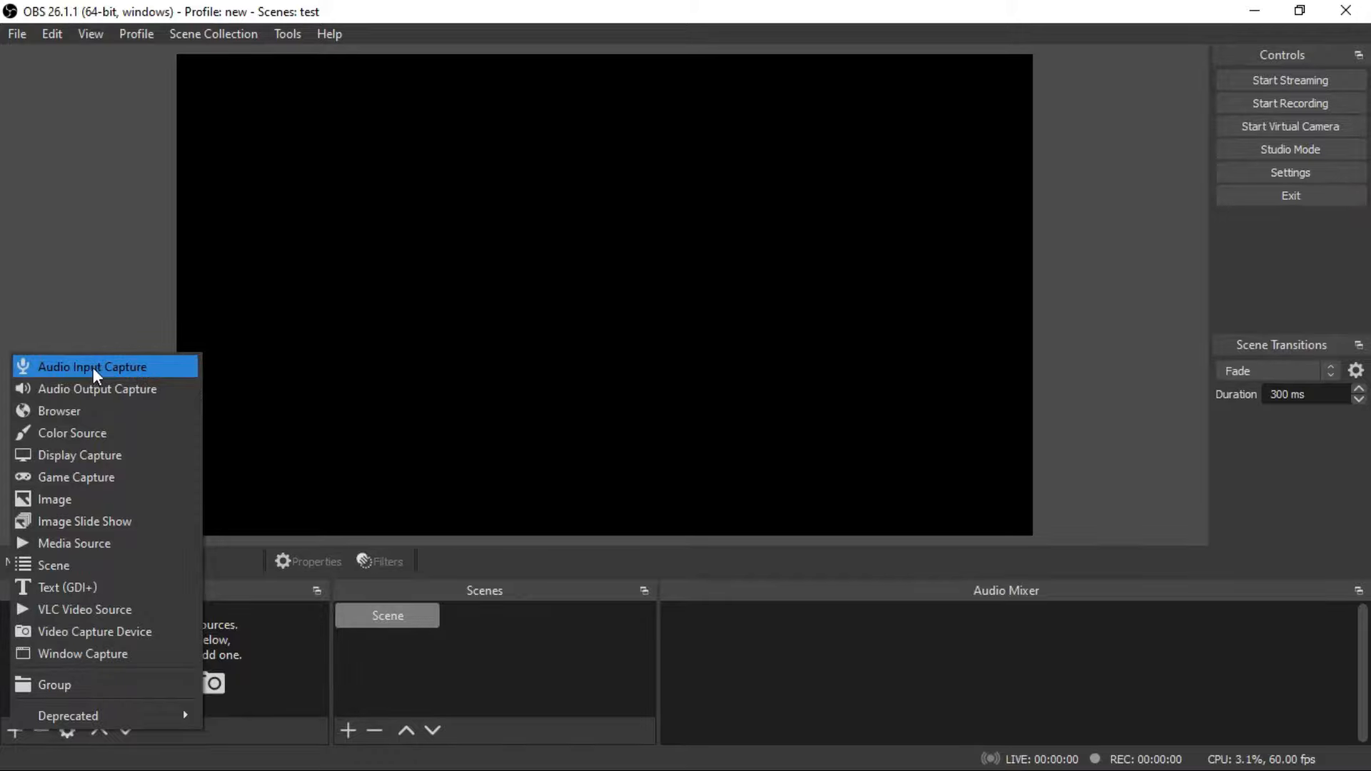
{"action": "left_click", "coordinate": [124, 367]}
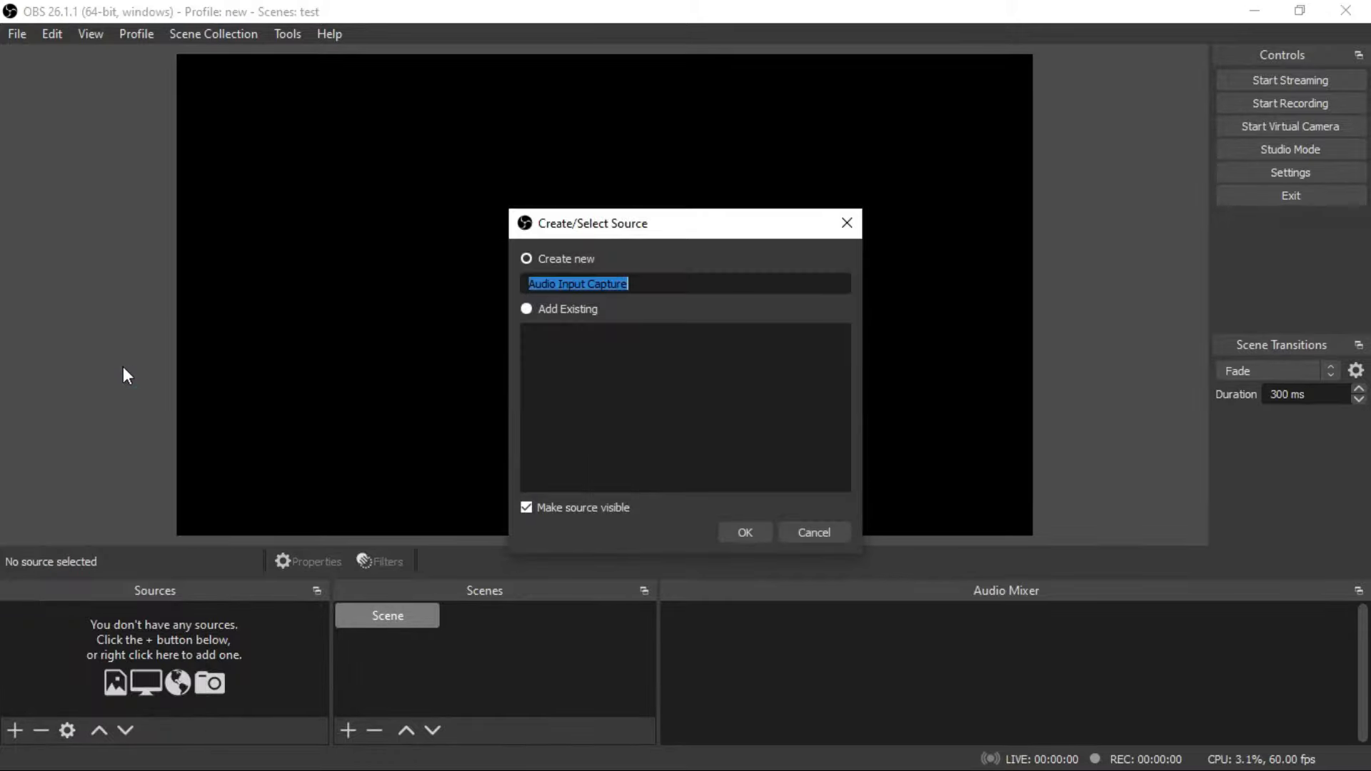
{"action": "left_click", "coordinate": [737, 528]}
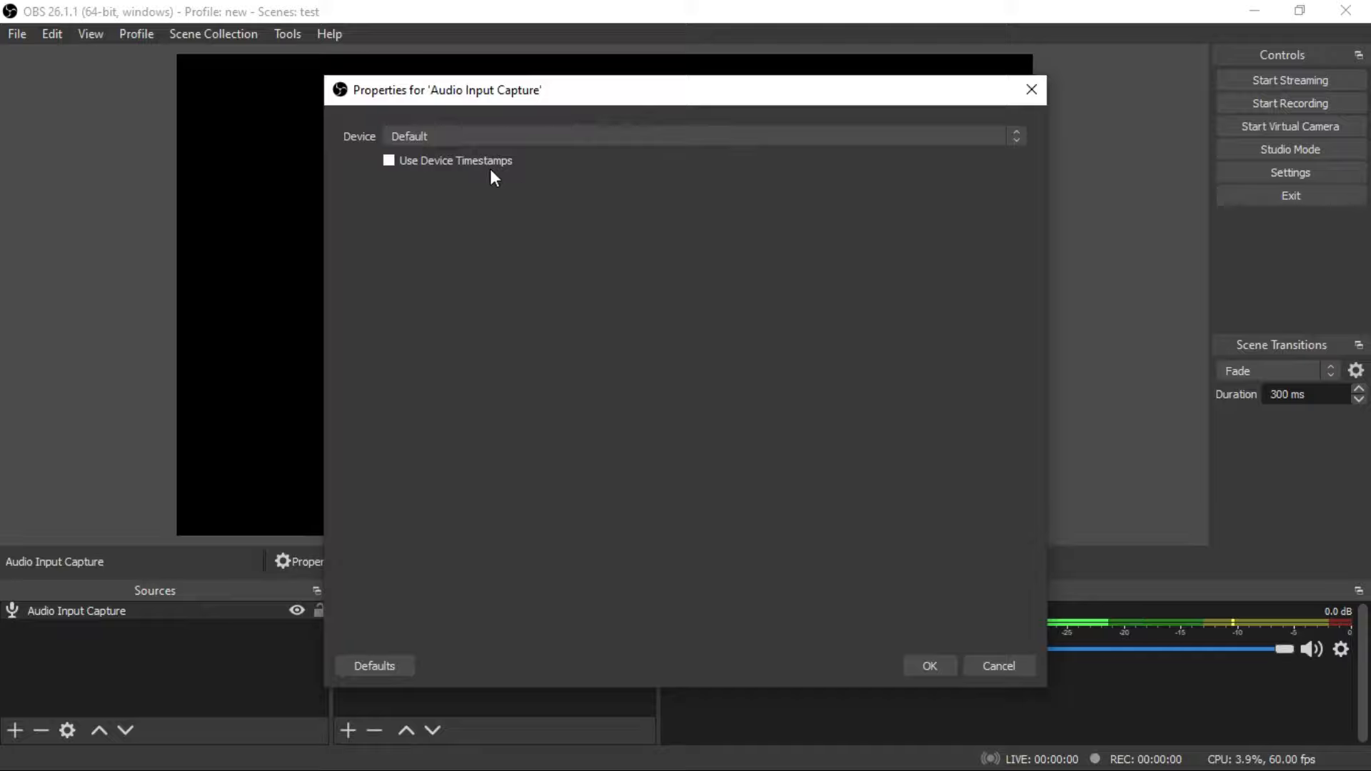
{"action": "left_click", "coordinate": [477, 133]}
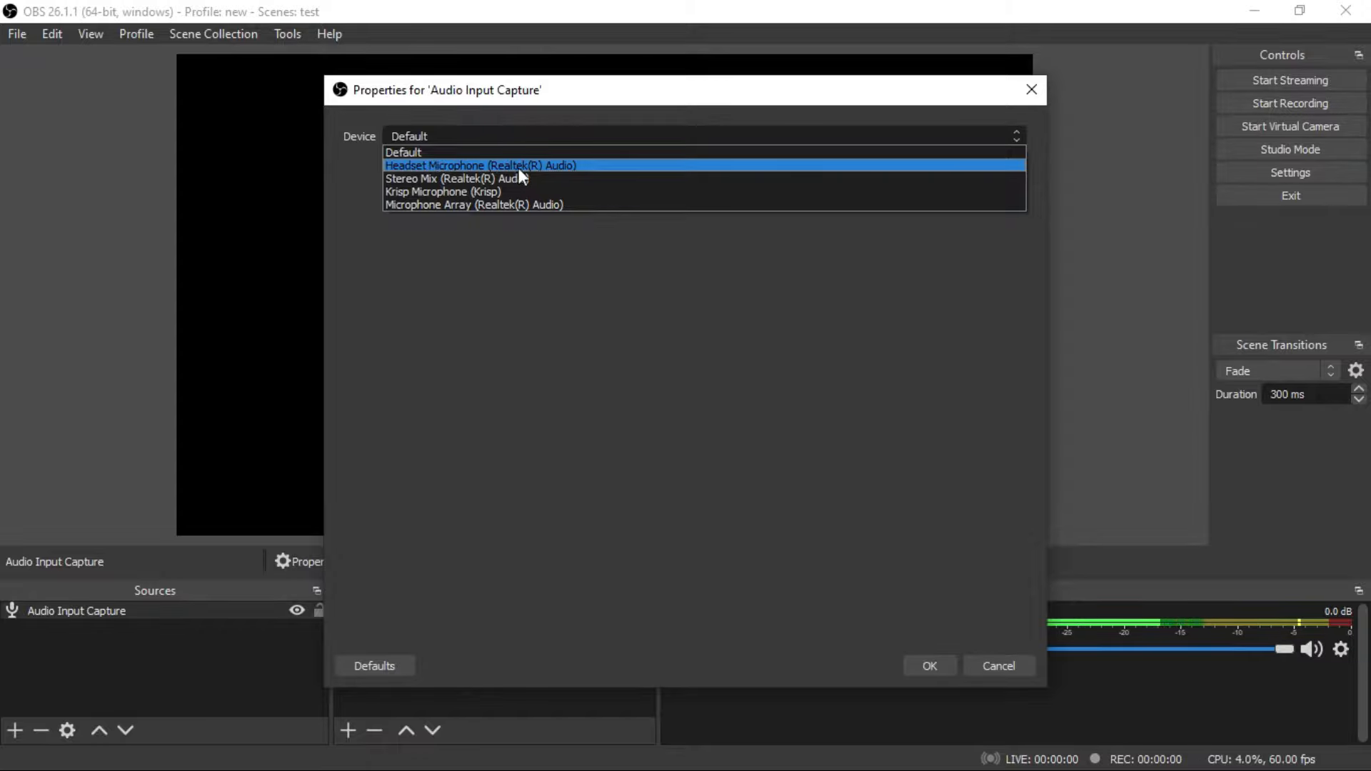
{"action": "left_click", "coordinate": [557, 168]}
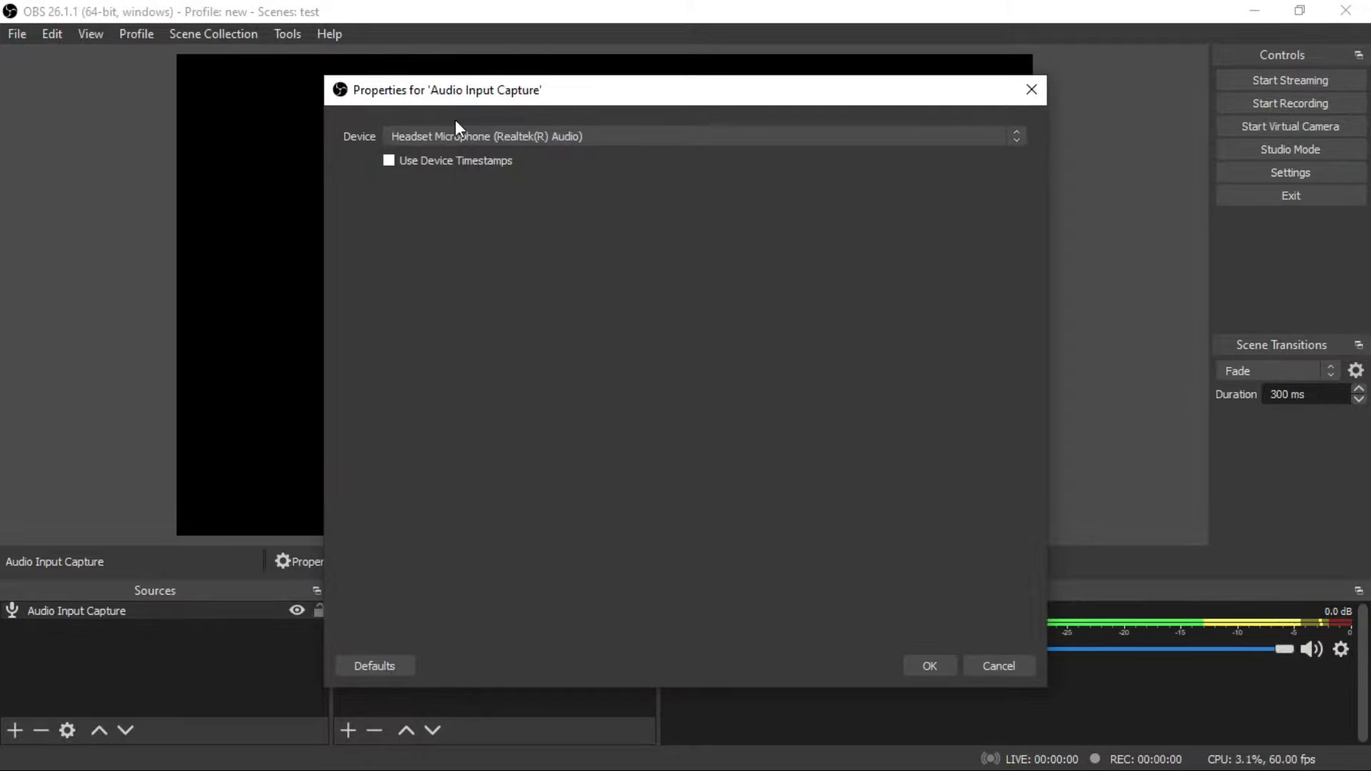
{"action": "left_click", "coordinate": [929, 662]}
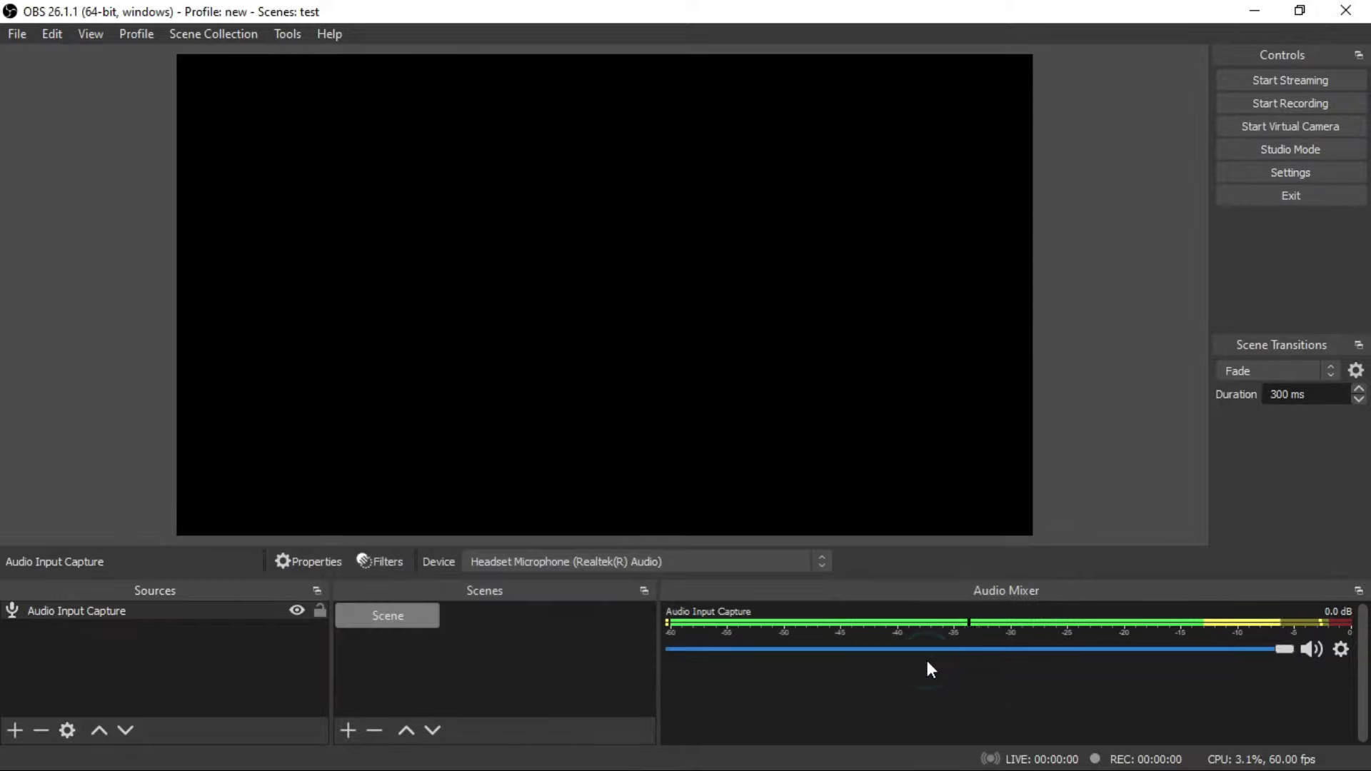
- Open the filters of the Audio Input Capture source and add a Compressor filter with its default name
{"action": "right_click", "coordinate": [50, 612]}
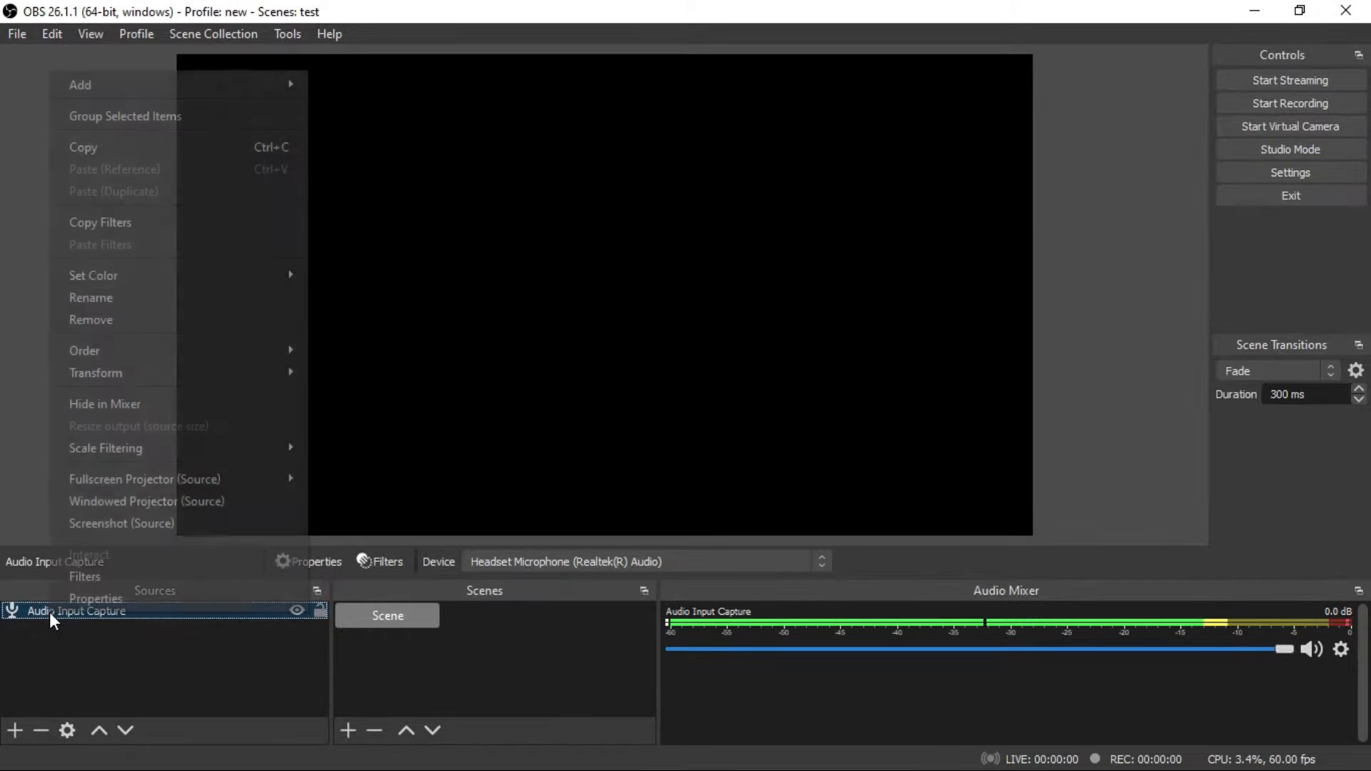
{"action": "left_click", "coordinate": [83, 578]}
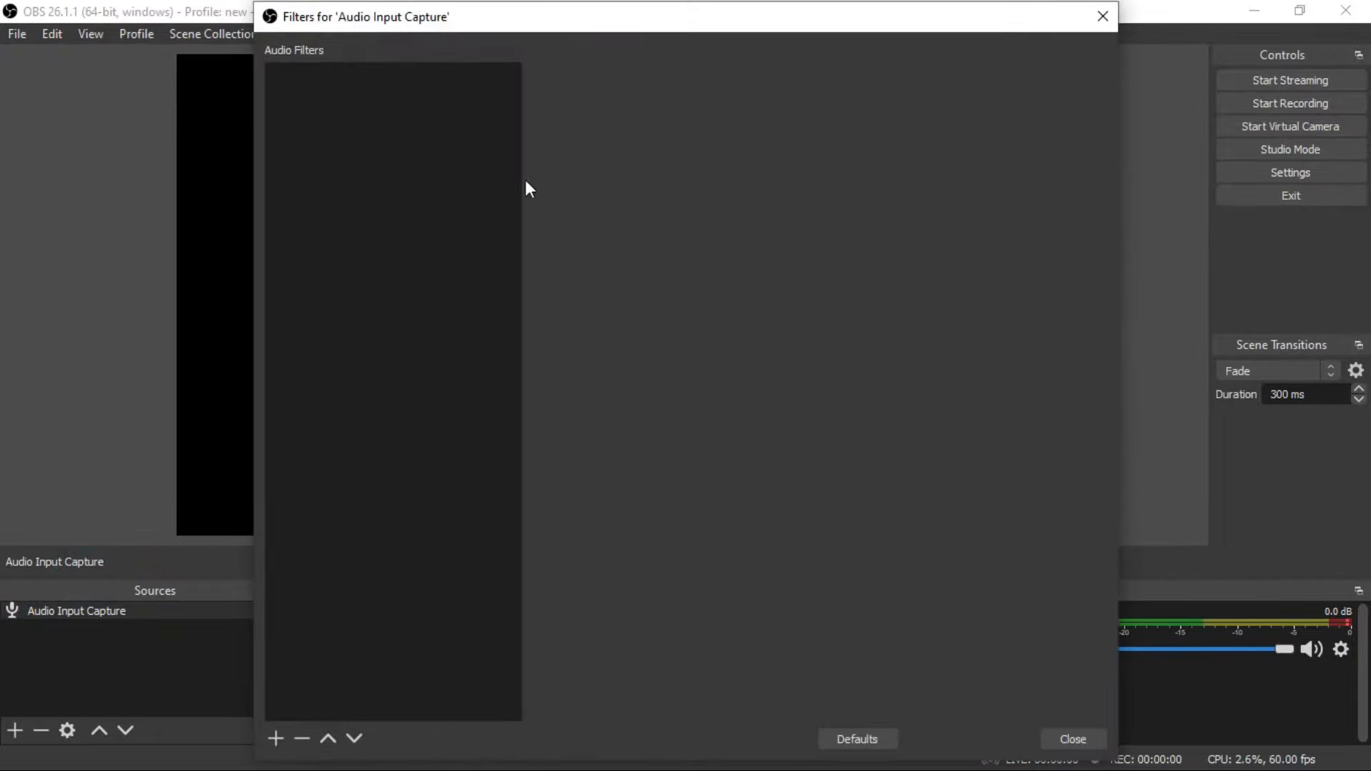
{"action": "left_click_drag", "start_coordinate": [536, 12], "coordinate": [475, 53]}
{"action": "left_click", "coordinate": [228, 685]}
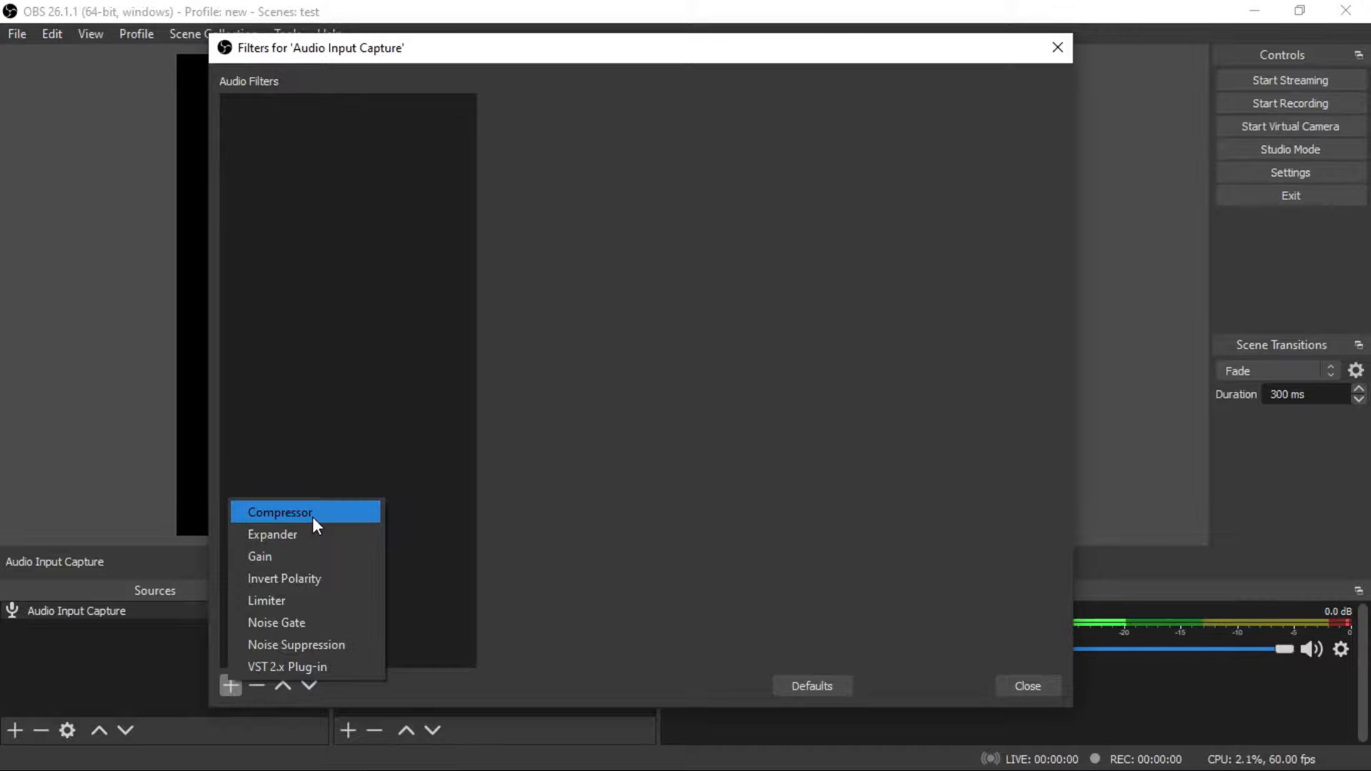
{"action": "left_click", "coordinate": [292, 512]}
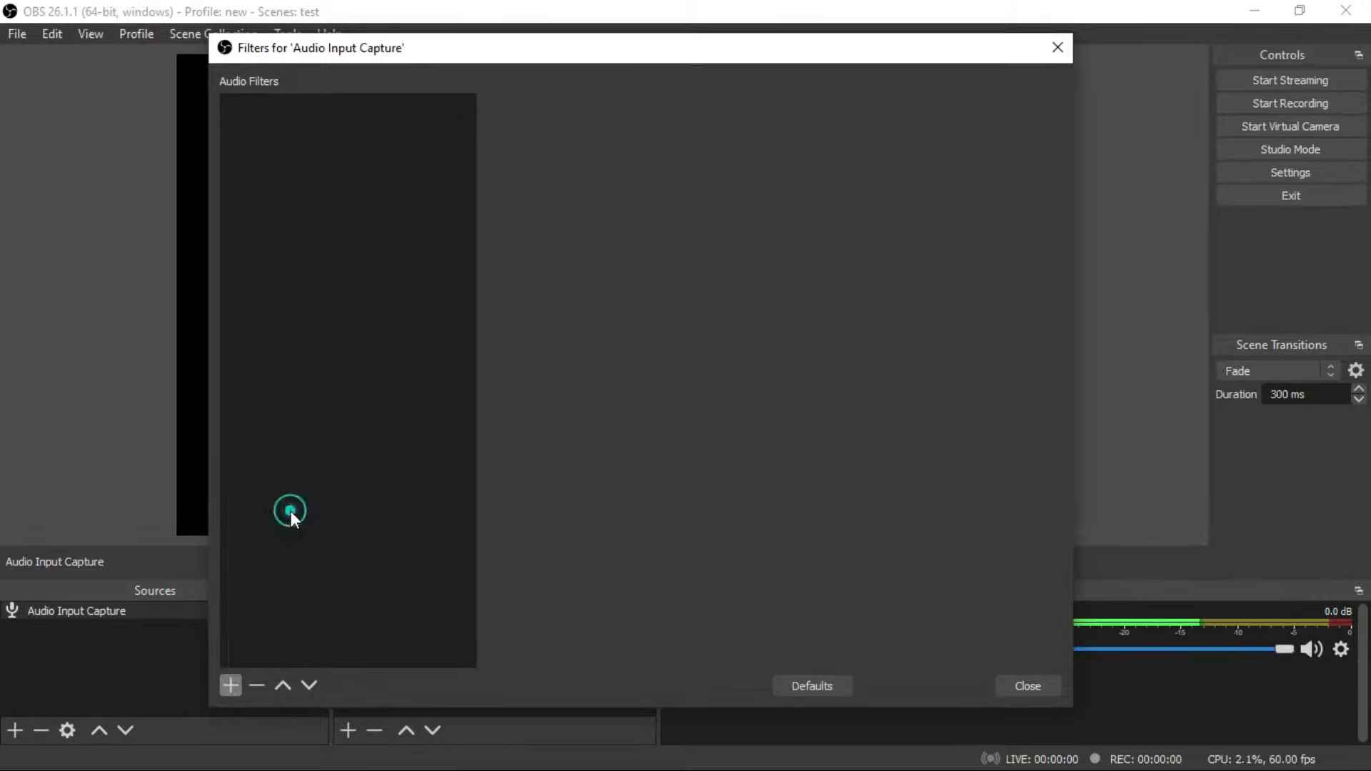
{"action": "left_click", "coordinate": [584, 413]}
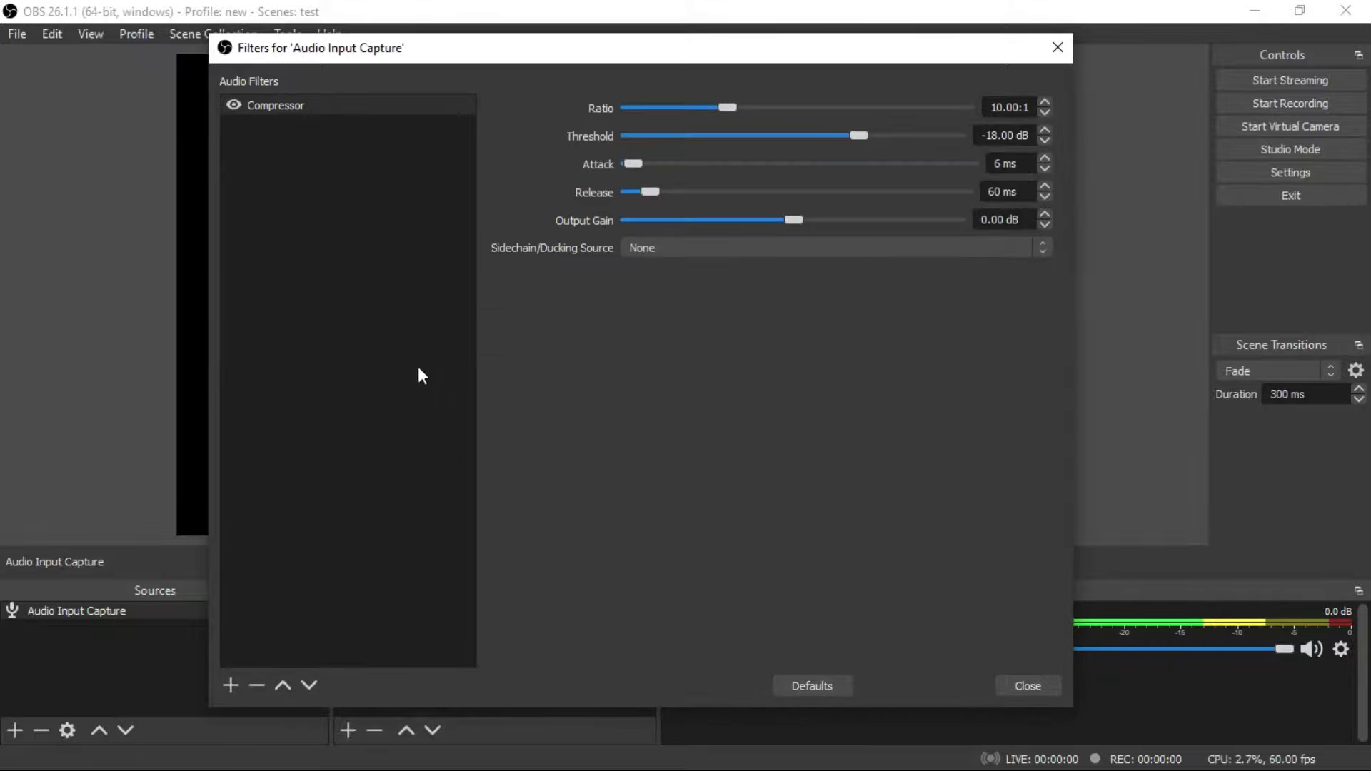
- Add a Gain filter and a Noise Suppression filter to the audio input, keeping their default names
{"action": "left_click", "coordinate": [224, 687]}
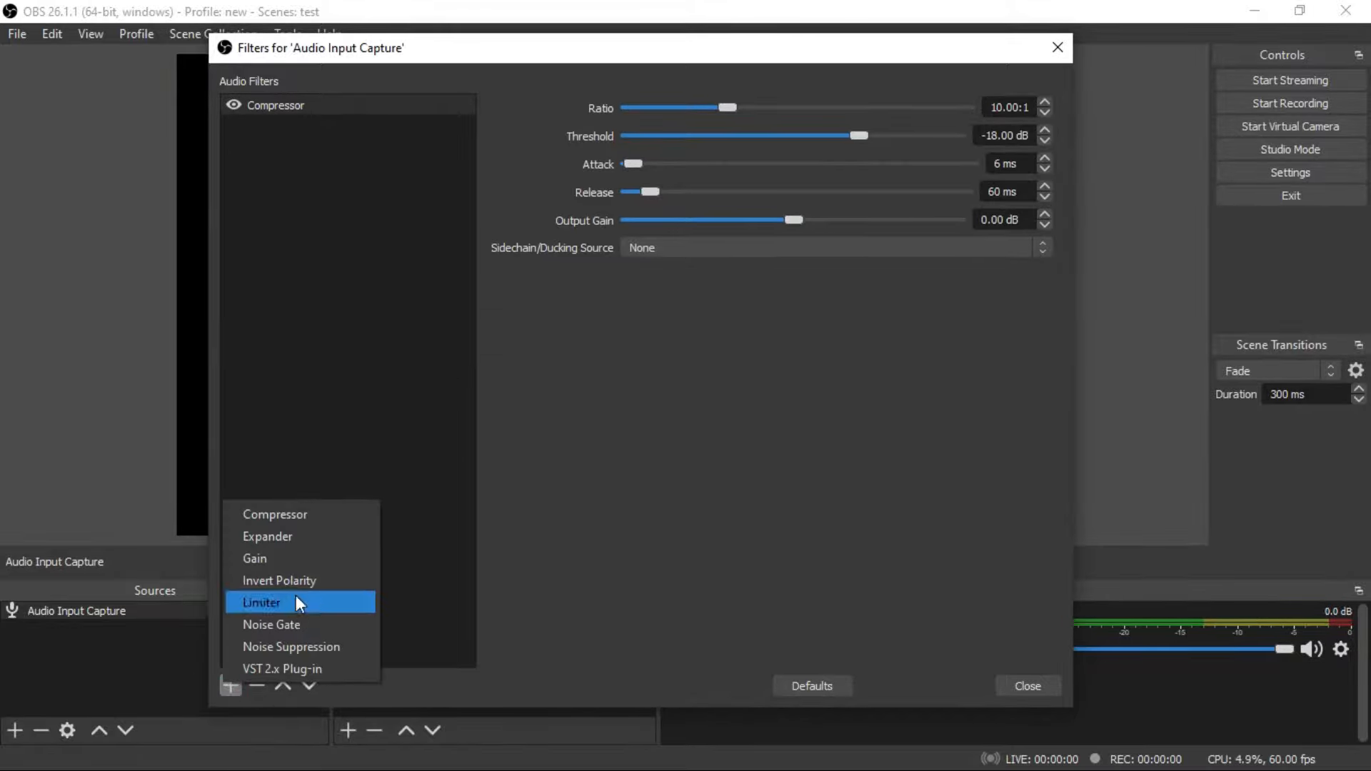
{"action": "left_click", "coordinate": [284, 561]}
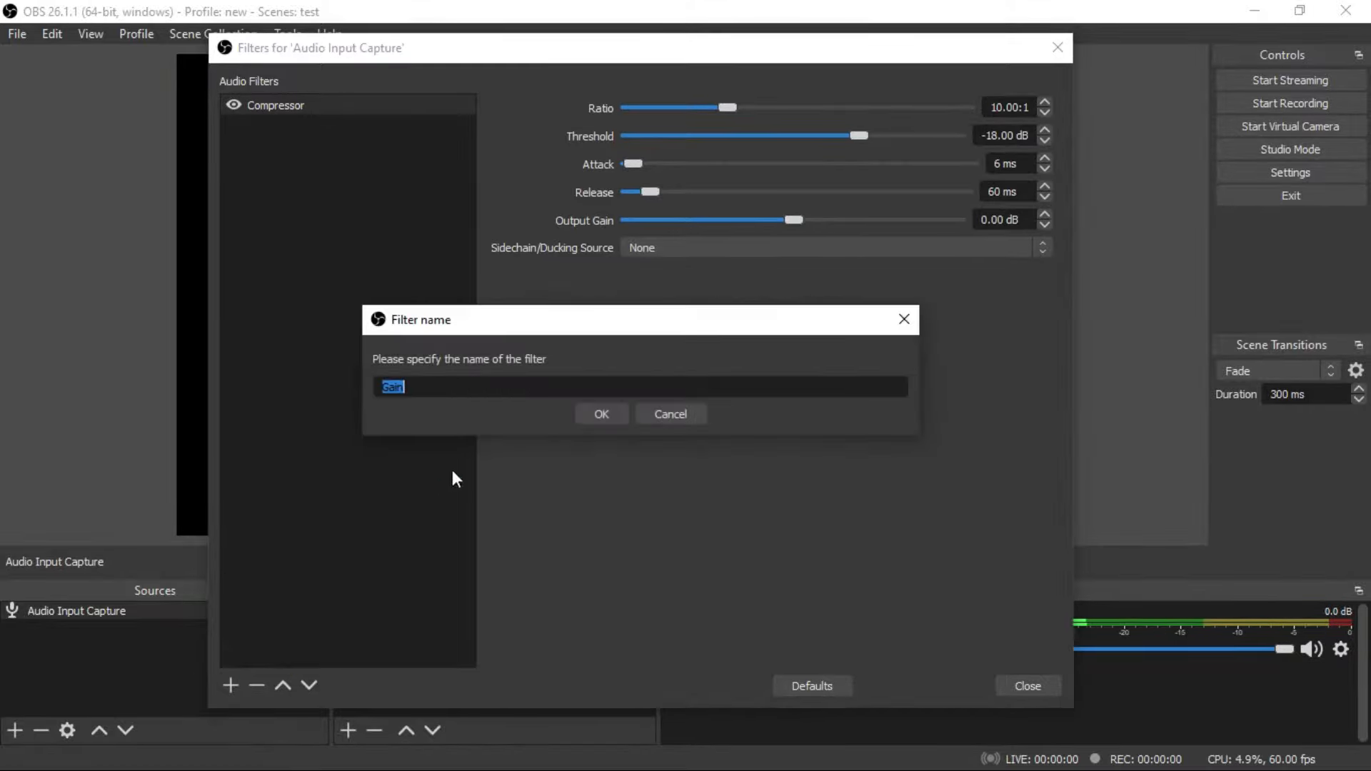
{"action": "left_click", "coordinate": [587, 416]}
{"action": "left_click", "coordinate": [230, 686]}
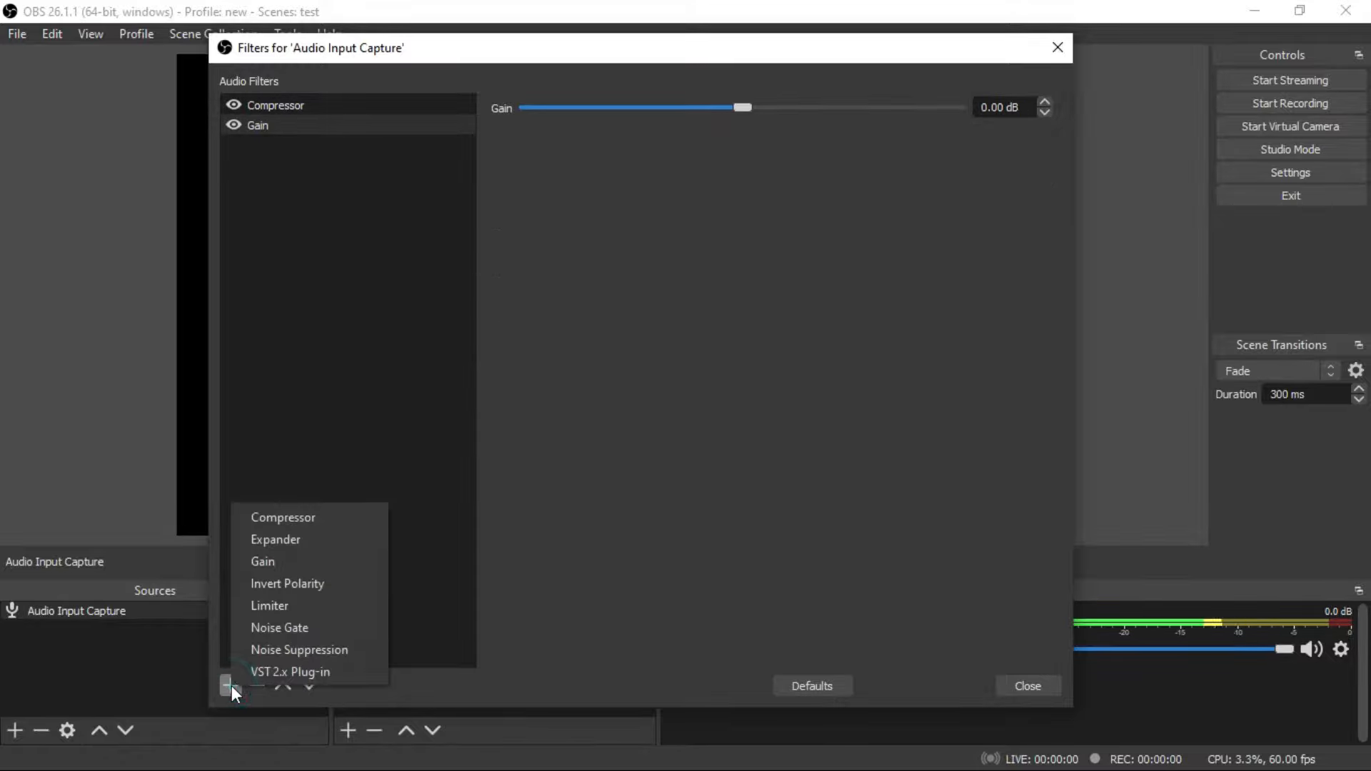
{"action": "left_click", "coordinate": [272, 653]}
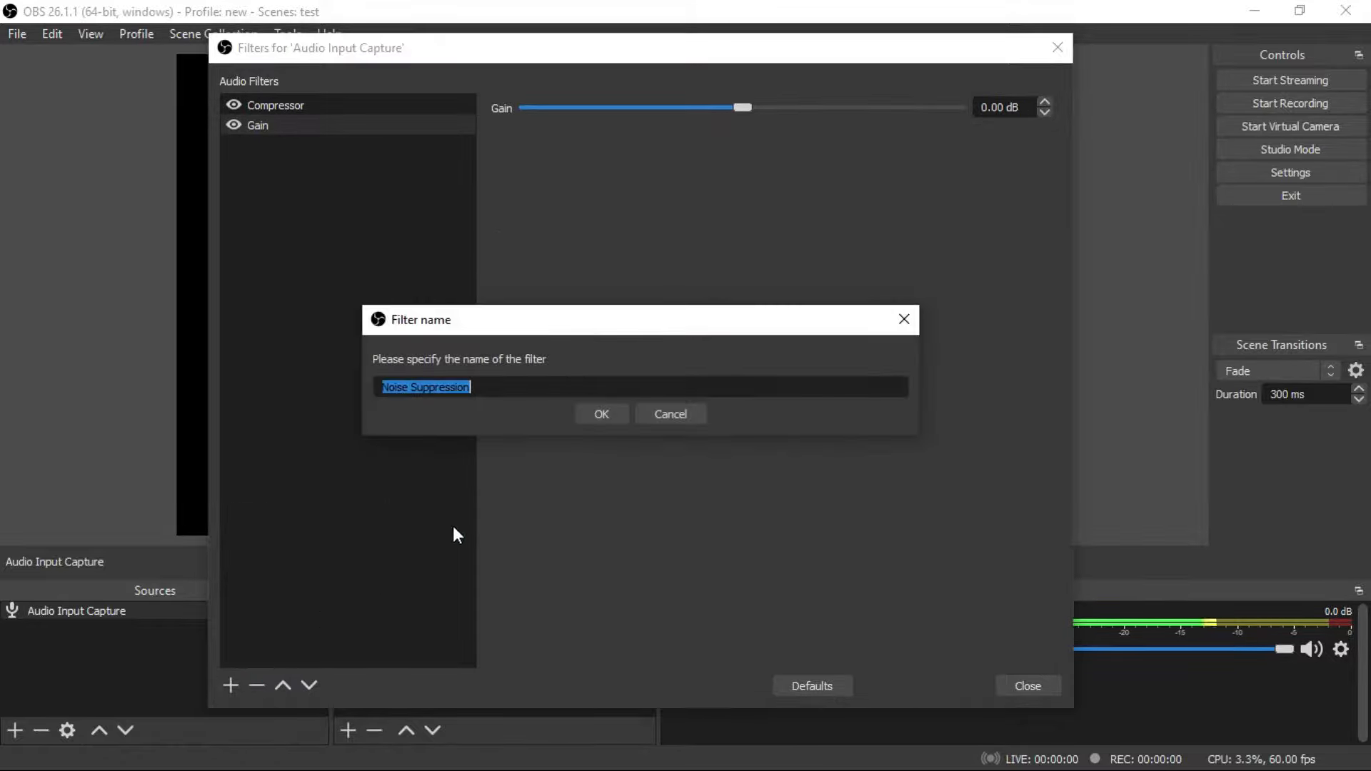
{"action": "left_click", "coordinate": [598, 417]}
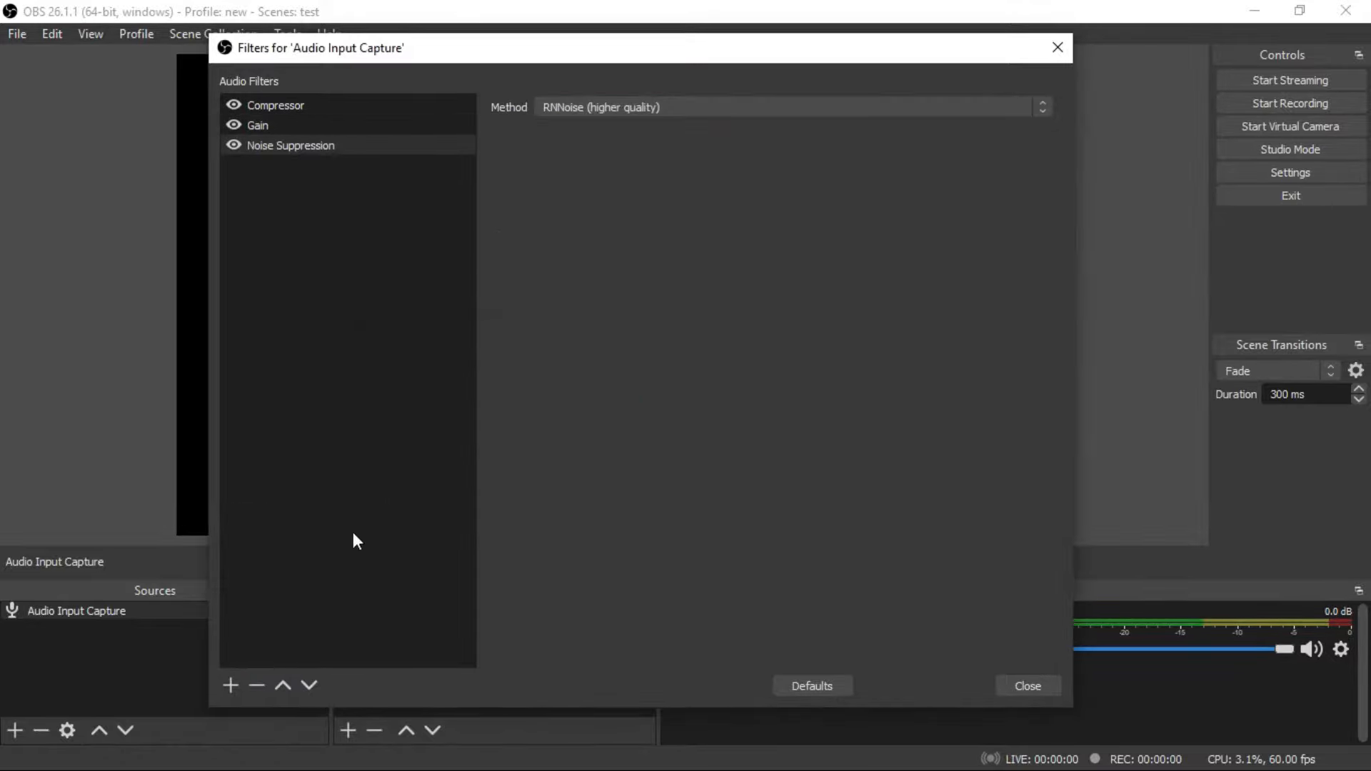
- Add a Limiter filter with its default name to the audio input and select it in the filter list
{"action": "left_click", "coordinate": [236, 683]}
{"action": "left_click", "coordinate": [312, 601]}
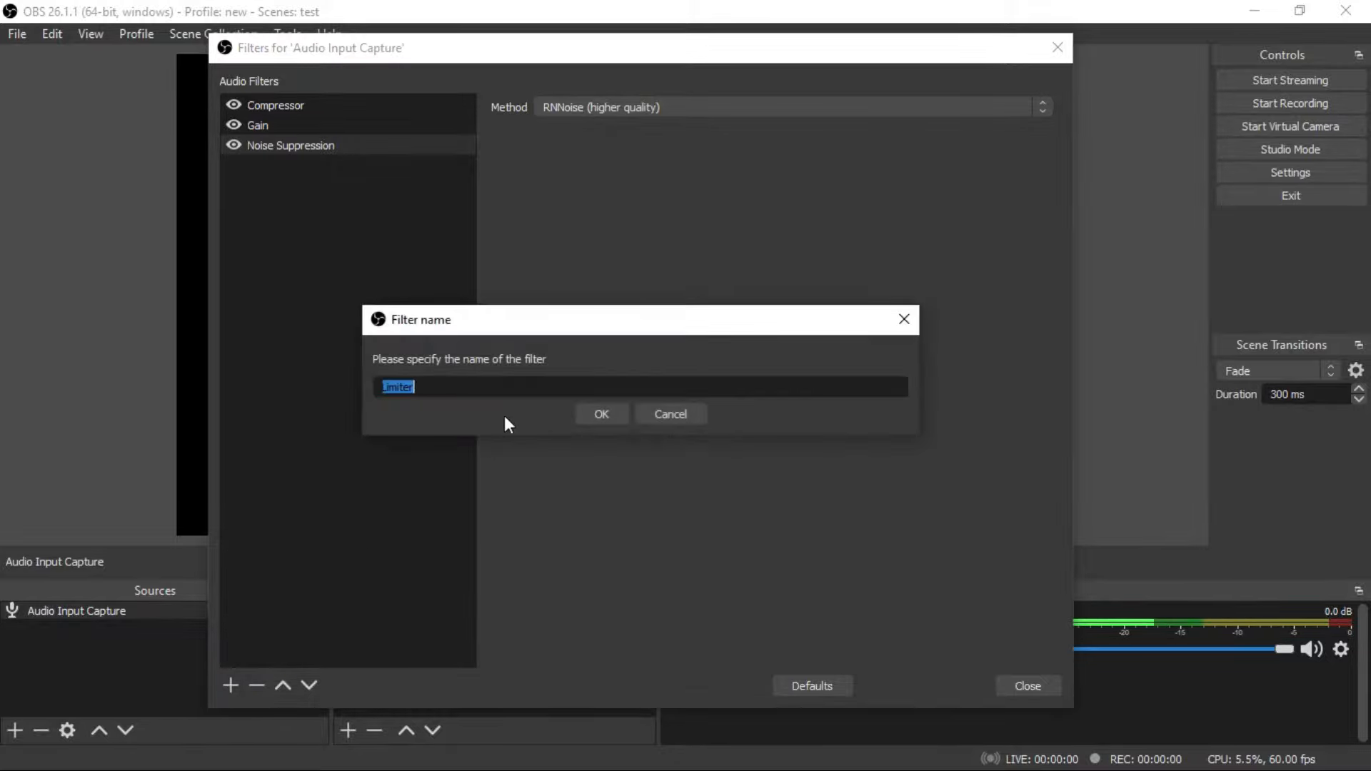
{"action": "left_click", "coordinate": [612, 413]}
{"action": "left_click", "coordinate": [341, 164]}
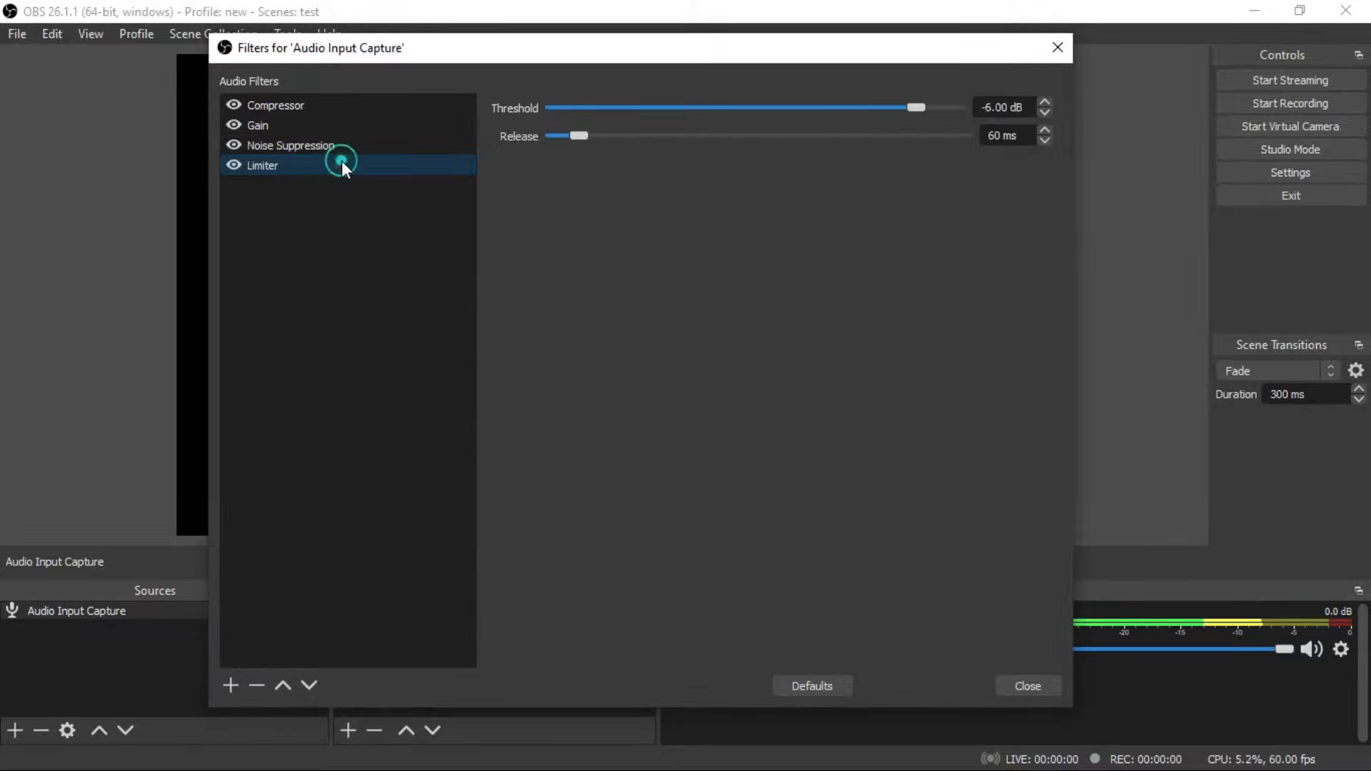
- Set the Limiter's threshold to -8.00 dB and close the filters window
{"action": "left_click_drag", "start_coordinate": [715, 60], "coordinate": [558, 61]}
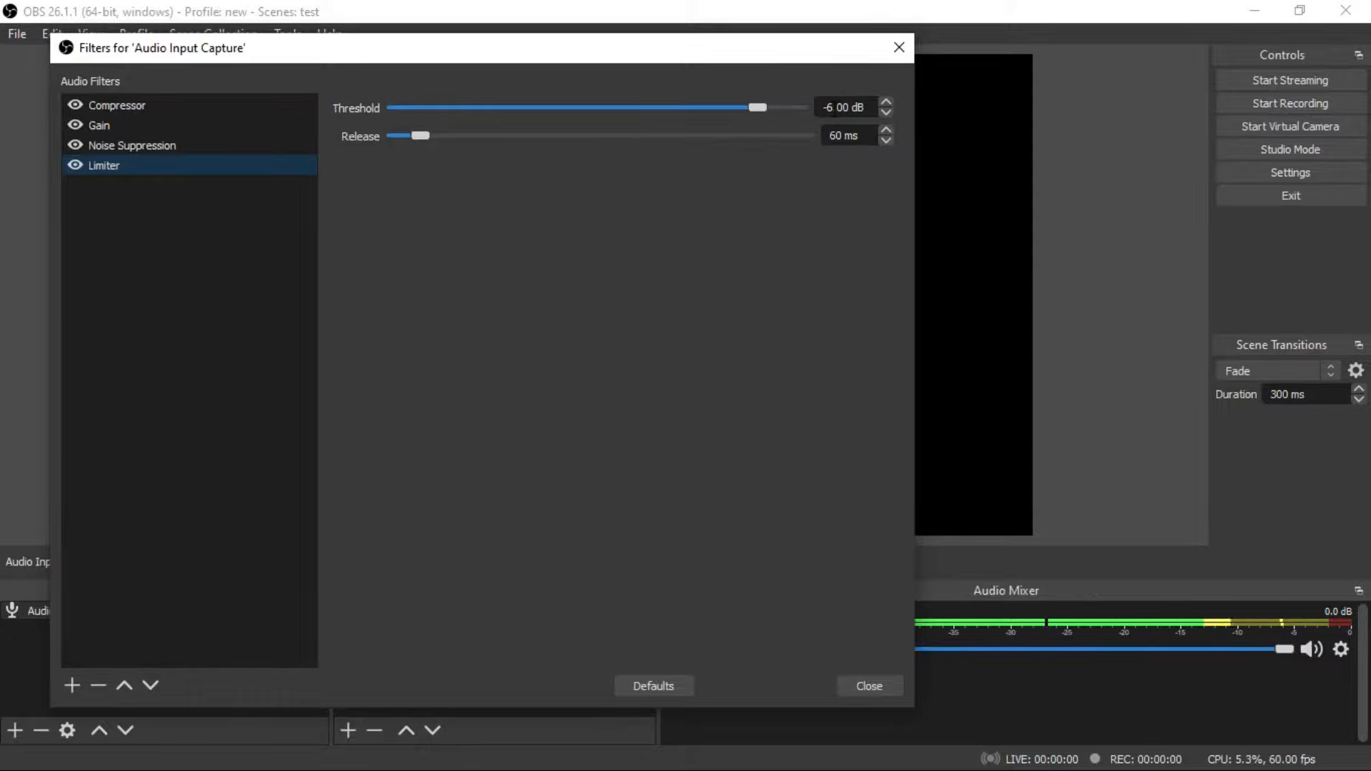
{"action": "left_click", "coordinate": [831, 108]}
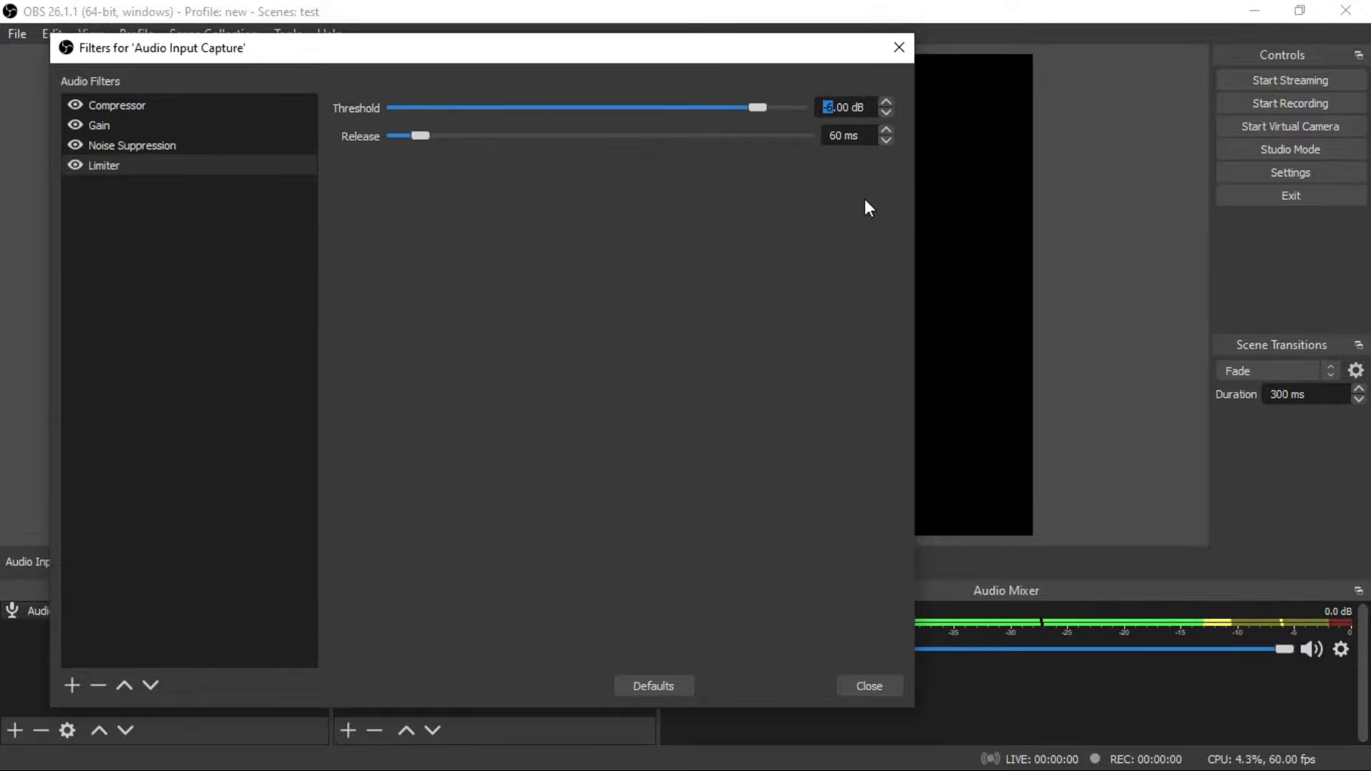
{"action": "key", "text": "Right"}
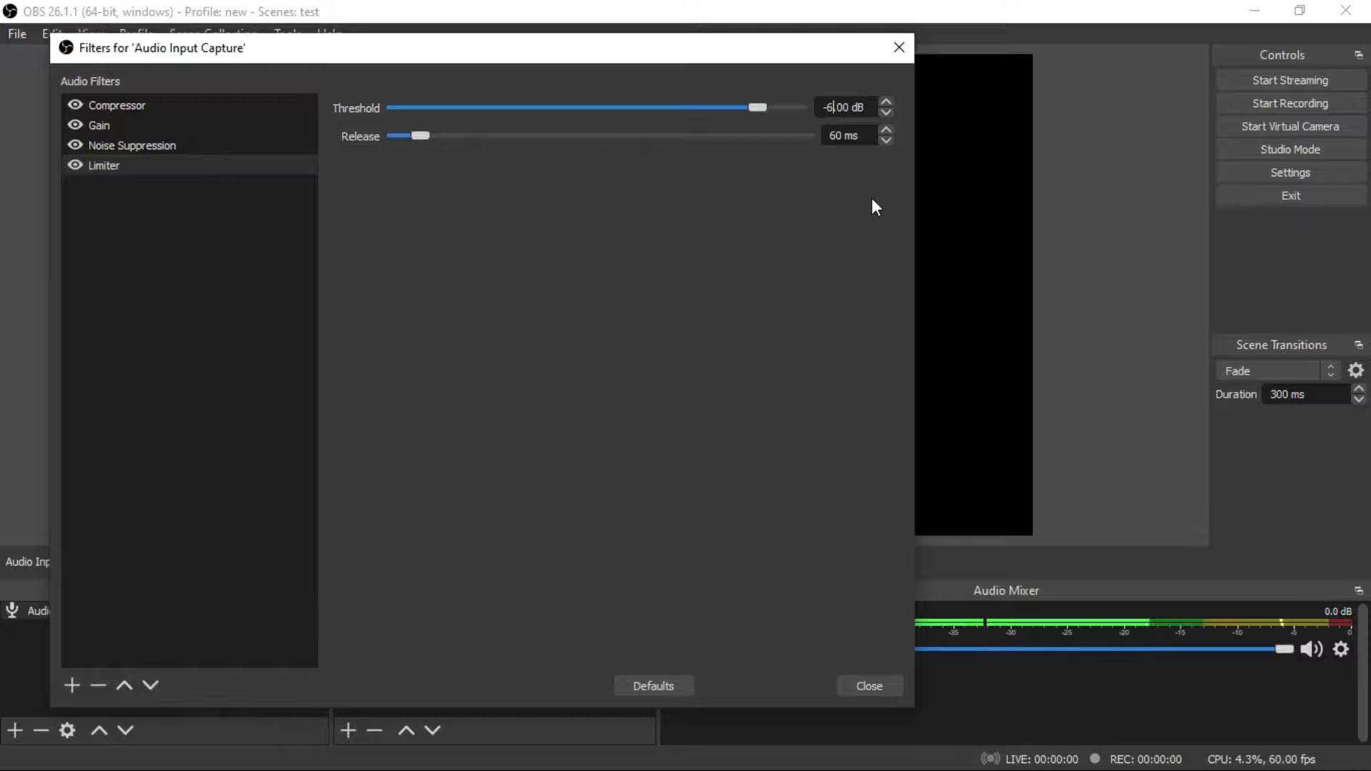
{"action": "key", "text": "BackSpace"}
{"action": "key", "text": "BackSpace"}
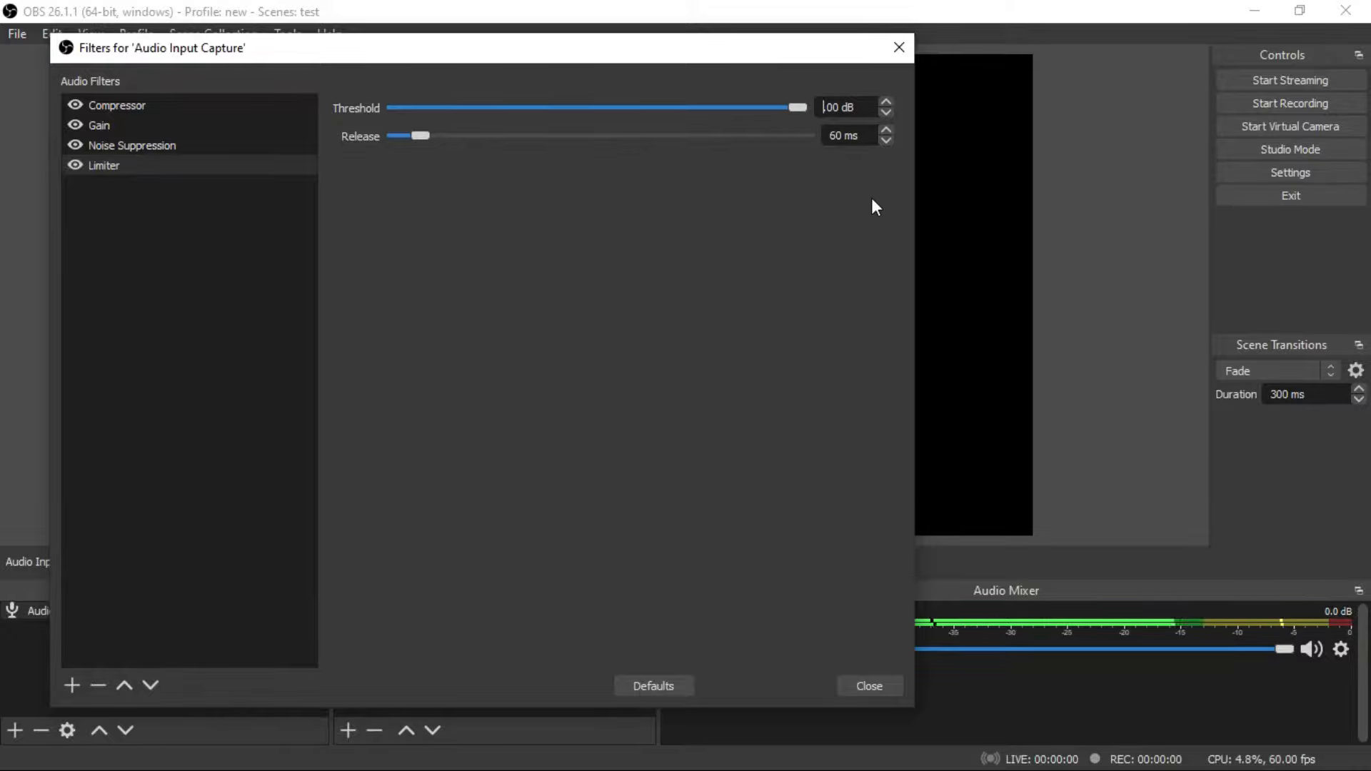
{"action": "type", "text": "-8"}
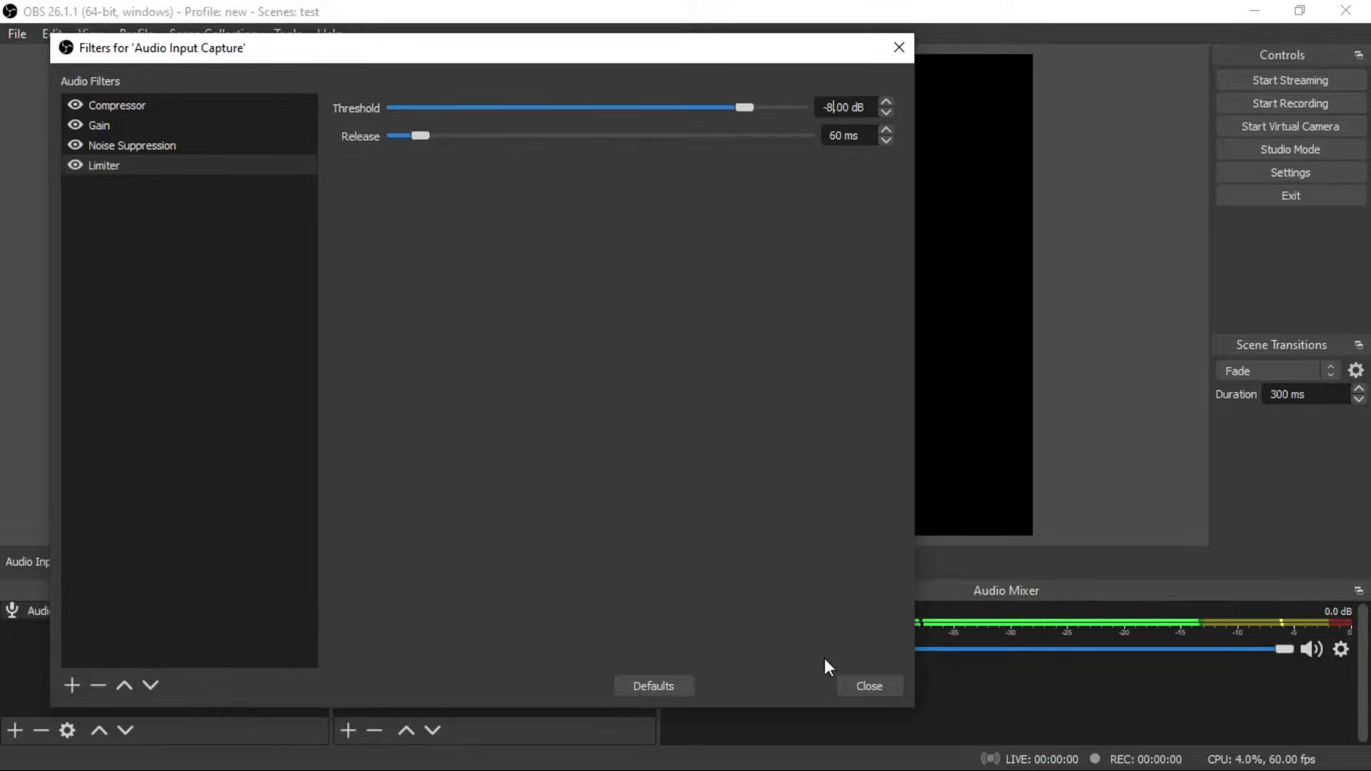
{"action": "left_click", "coordinate": [858, 691]}
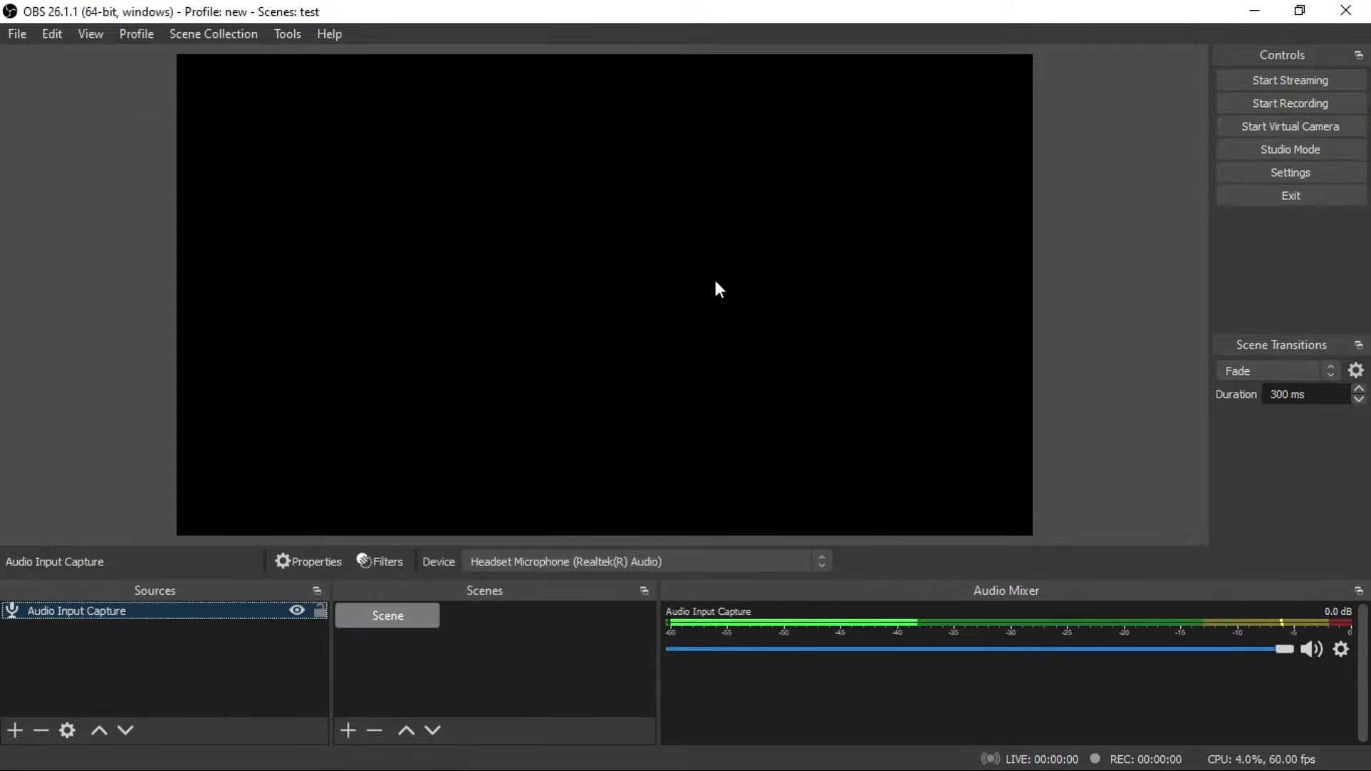
- Set the audio sample rate to 44.1 kHz and the channels to Stereo in the OBS settings, and accept them
{"action": "left_click", "coordinate": [15, 35]}
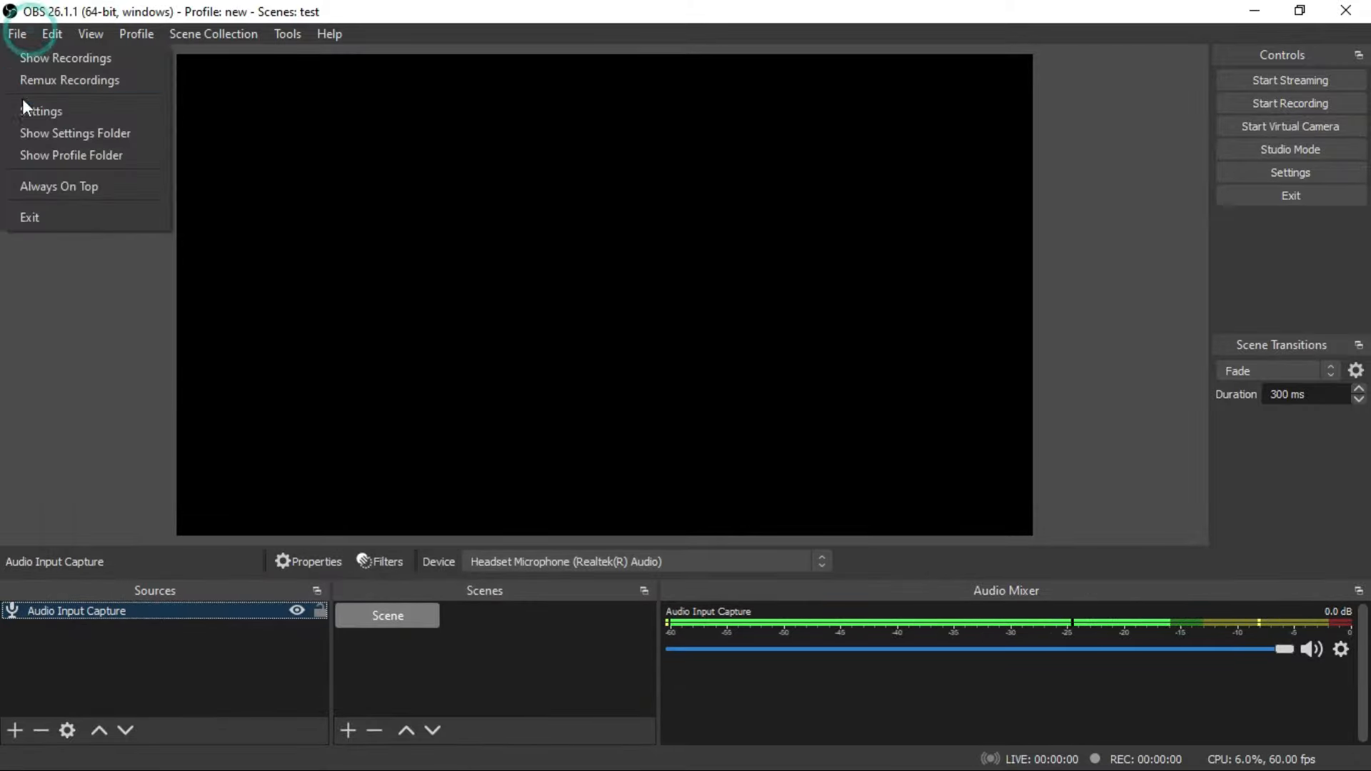
{"action": "left_click", "coordinate": [30, 108]}
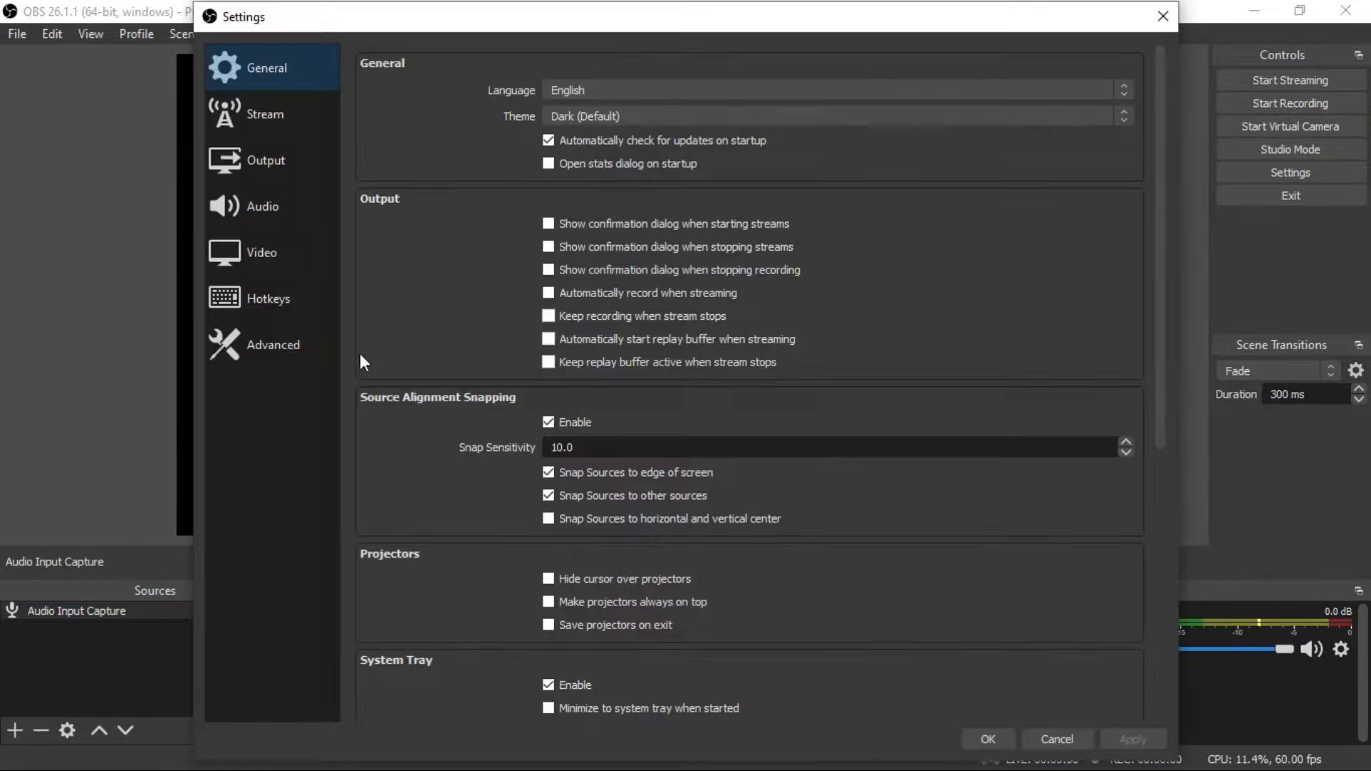
{"action": "left_click", "coordinate": [258, 203]}
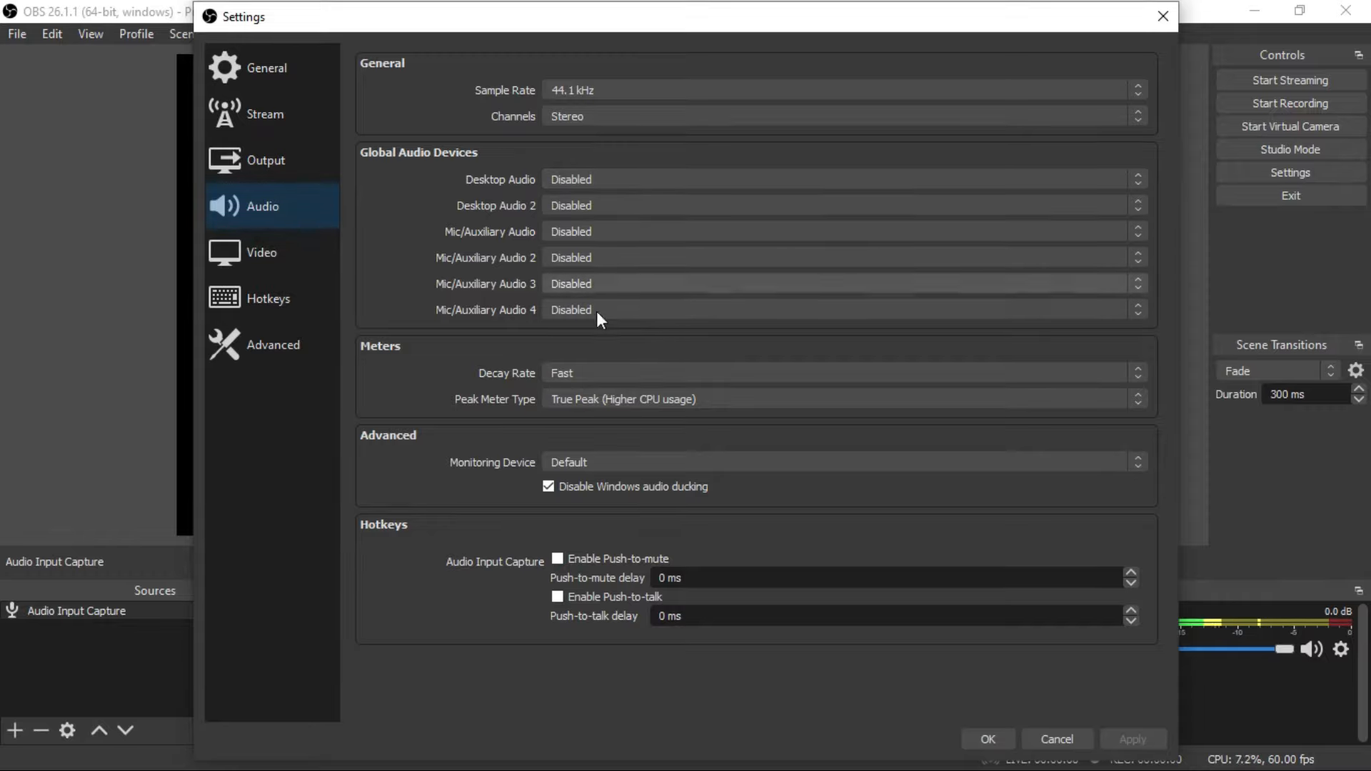
{"action": "left_click", "coordinate": [562, 92]}
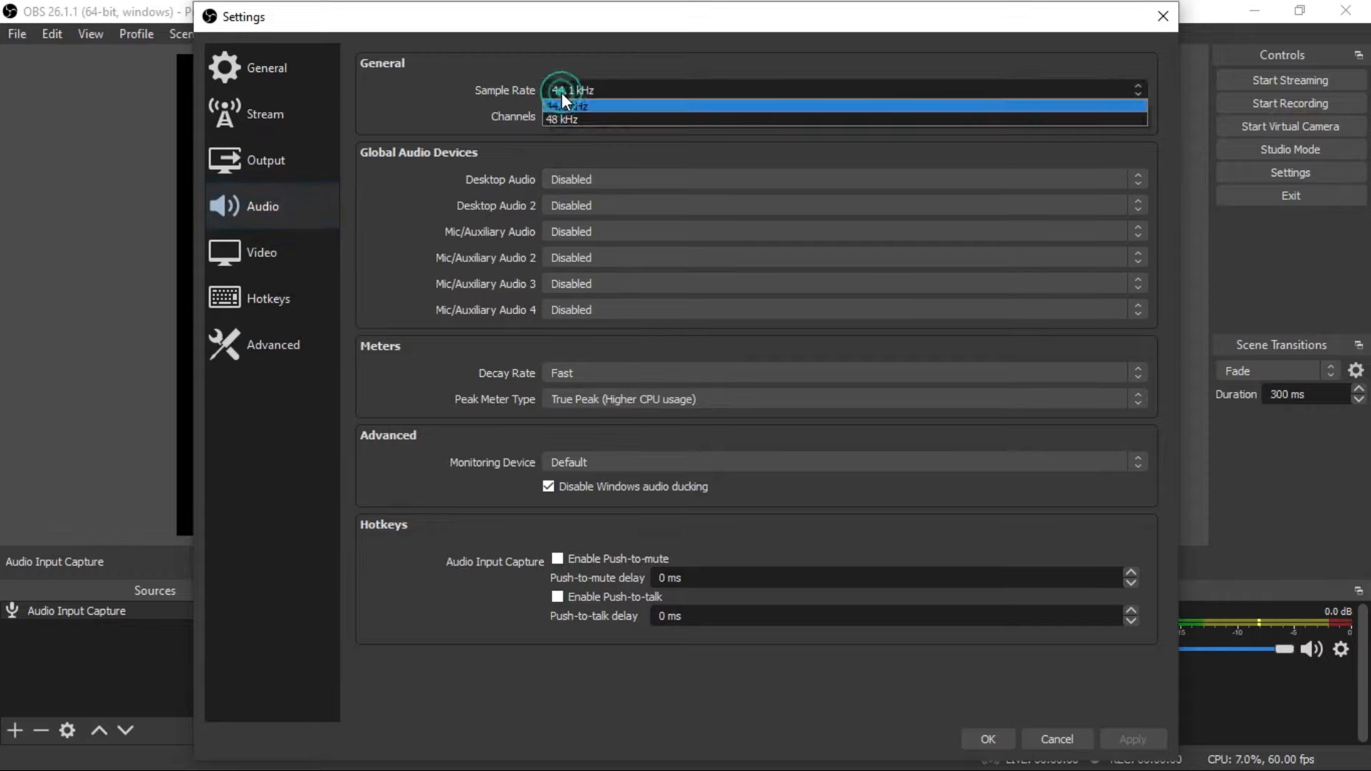
{"action": "left_click", "coordinate": [562, 93]}
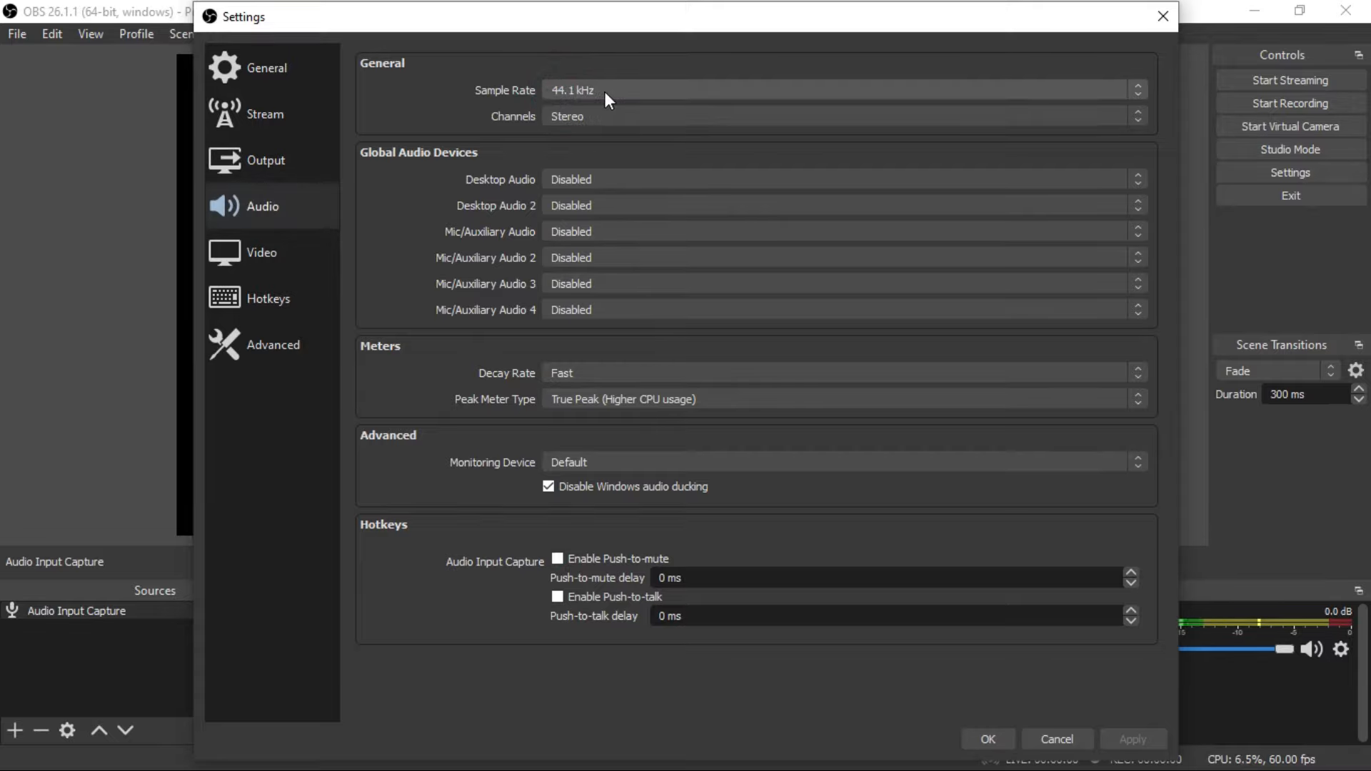
{"action": "left_click", "coordinate": [567, 115]}
{"action": "left_click", "coordinate": [567, 115]}
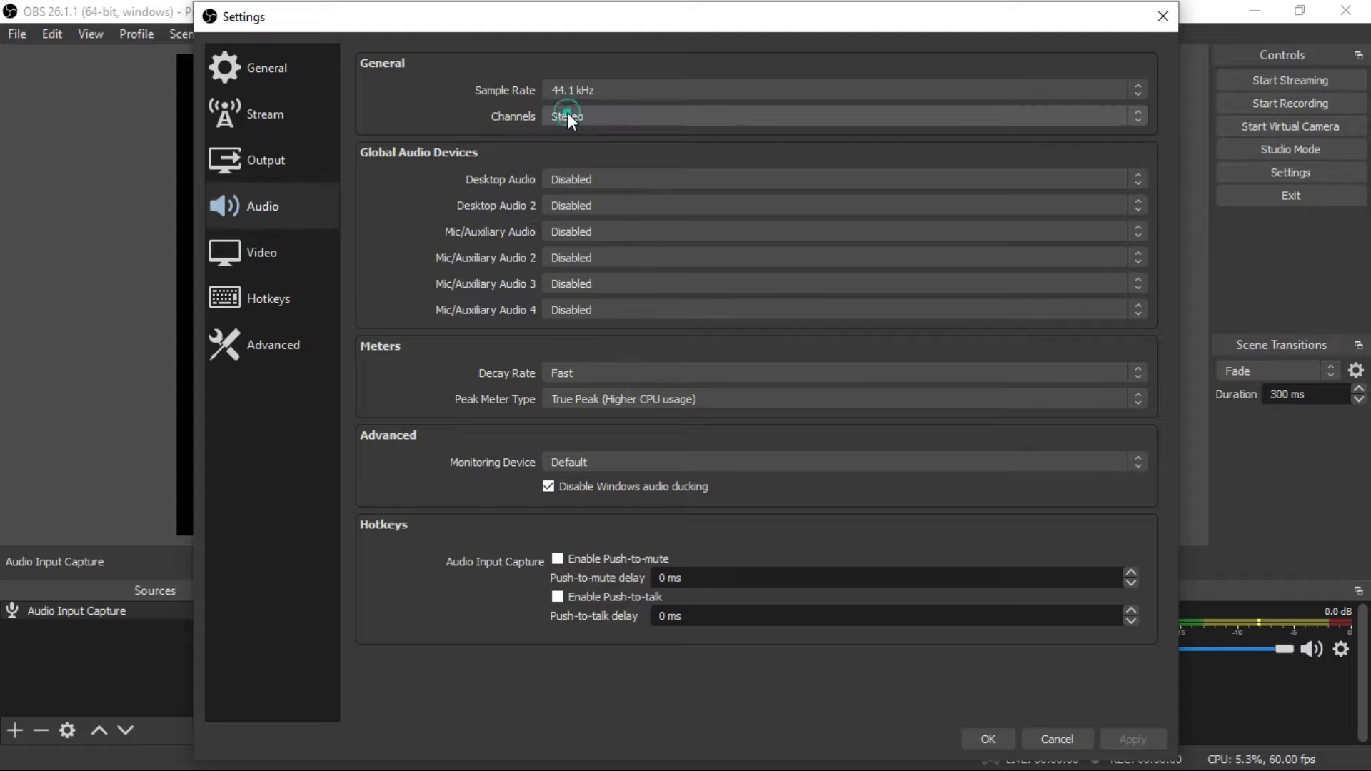
{"action": "left_click", "coordinate": [986, 740]}
{"action": "left_click", "coordinate": [1017, 250]}
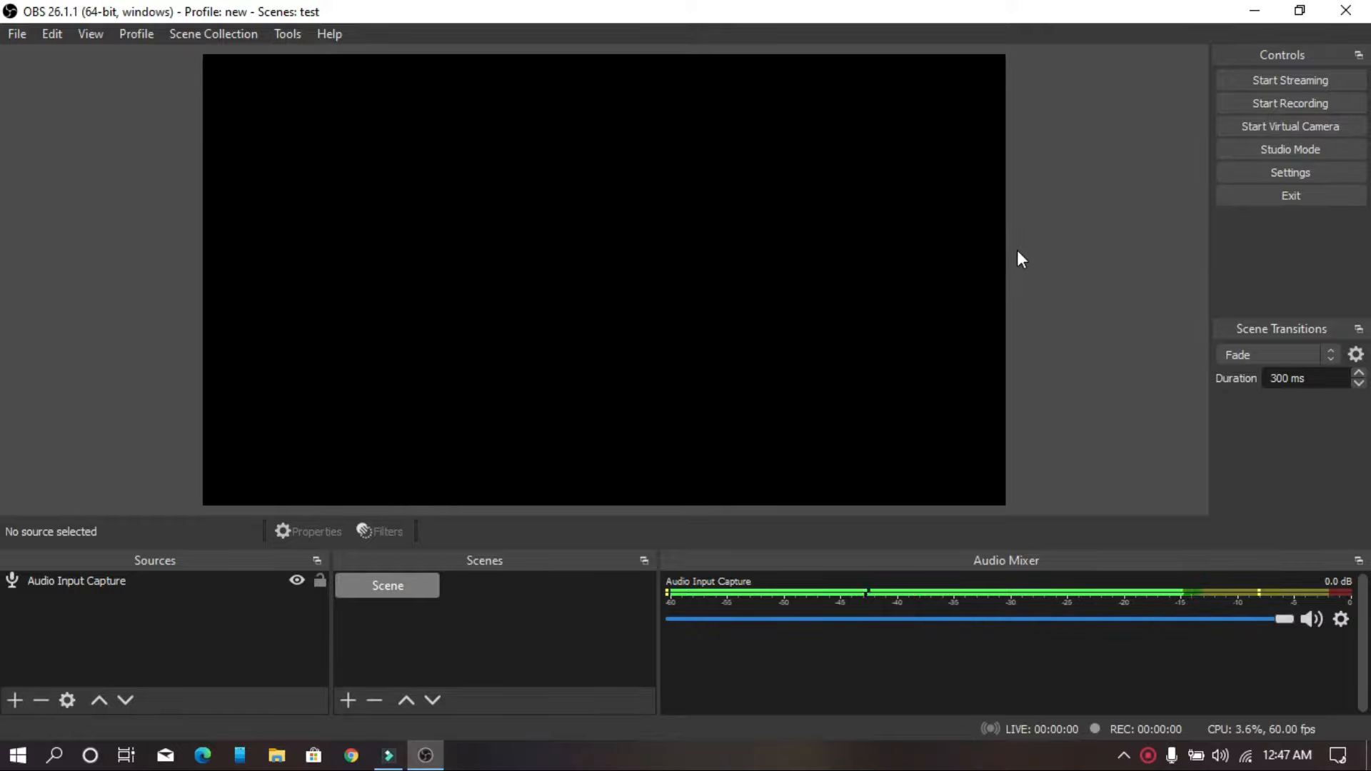
- Open the video settings and review the base canvas resolution and the available output scaled resolutions
{"action": "left_click", "coordinate": [18, 34]}
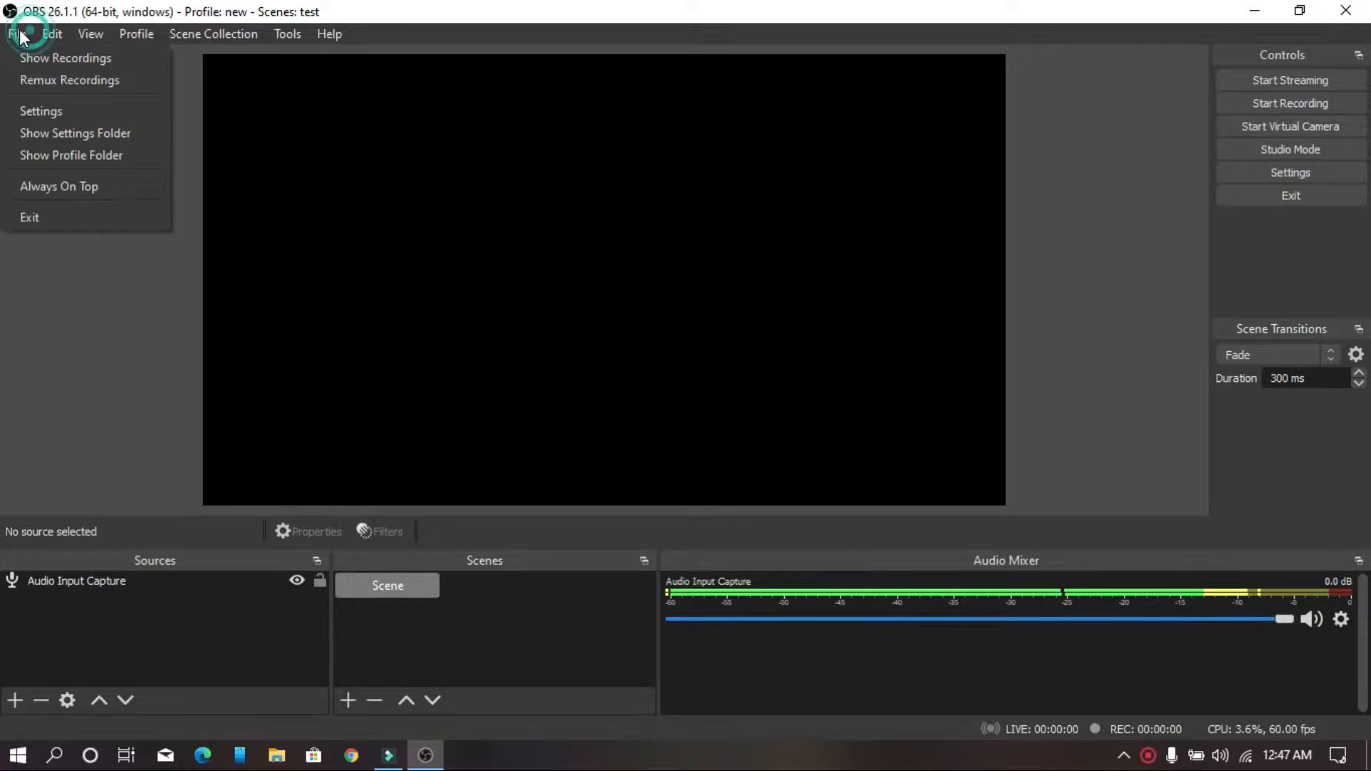
{"action": "left_click", "coordinate": [66, 108]}
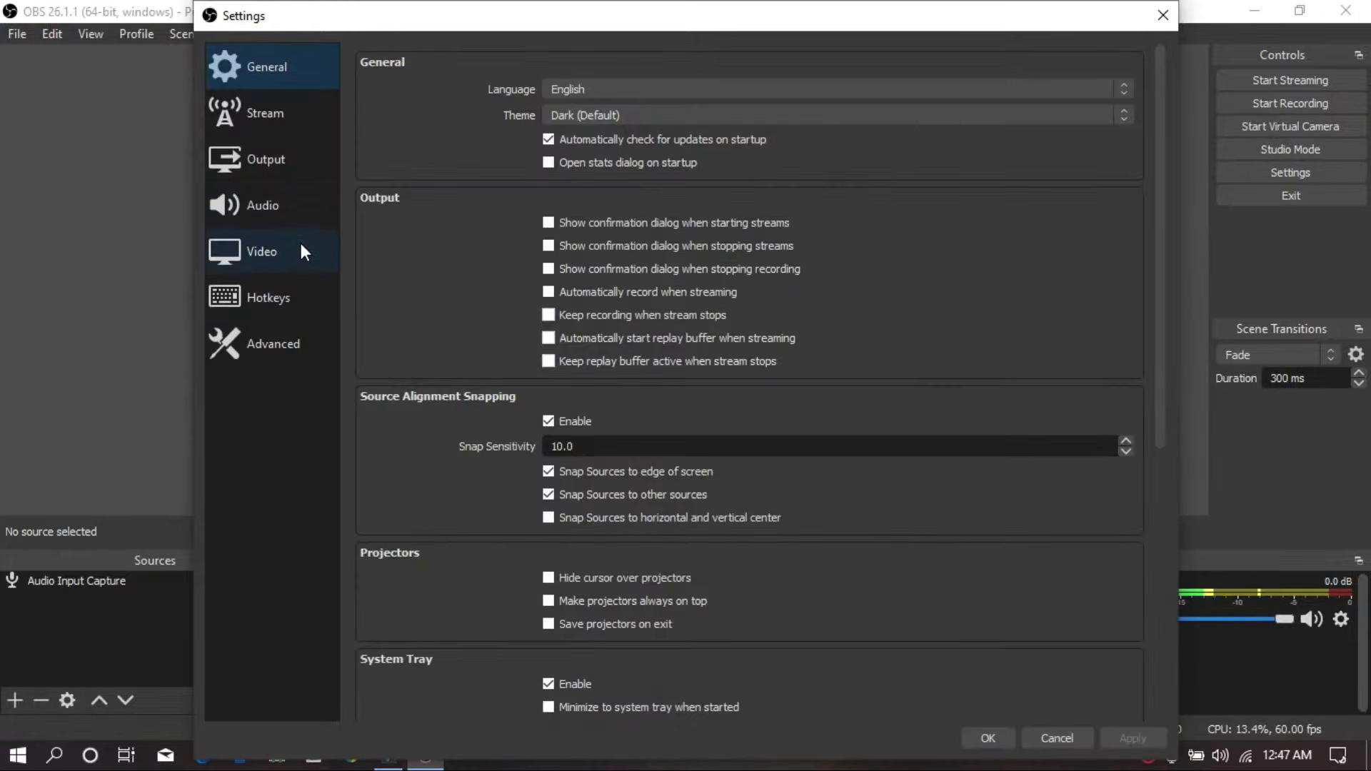
{"action": "left_click", "coordinate": [302, 245]}
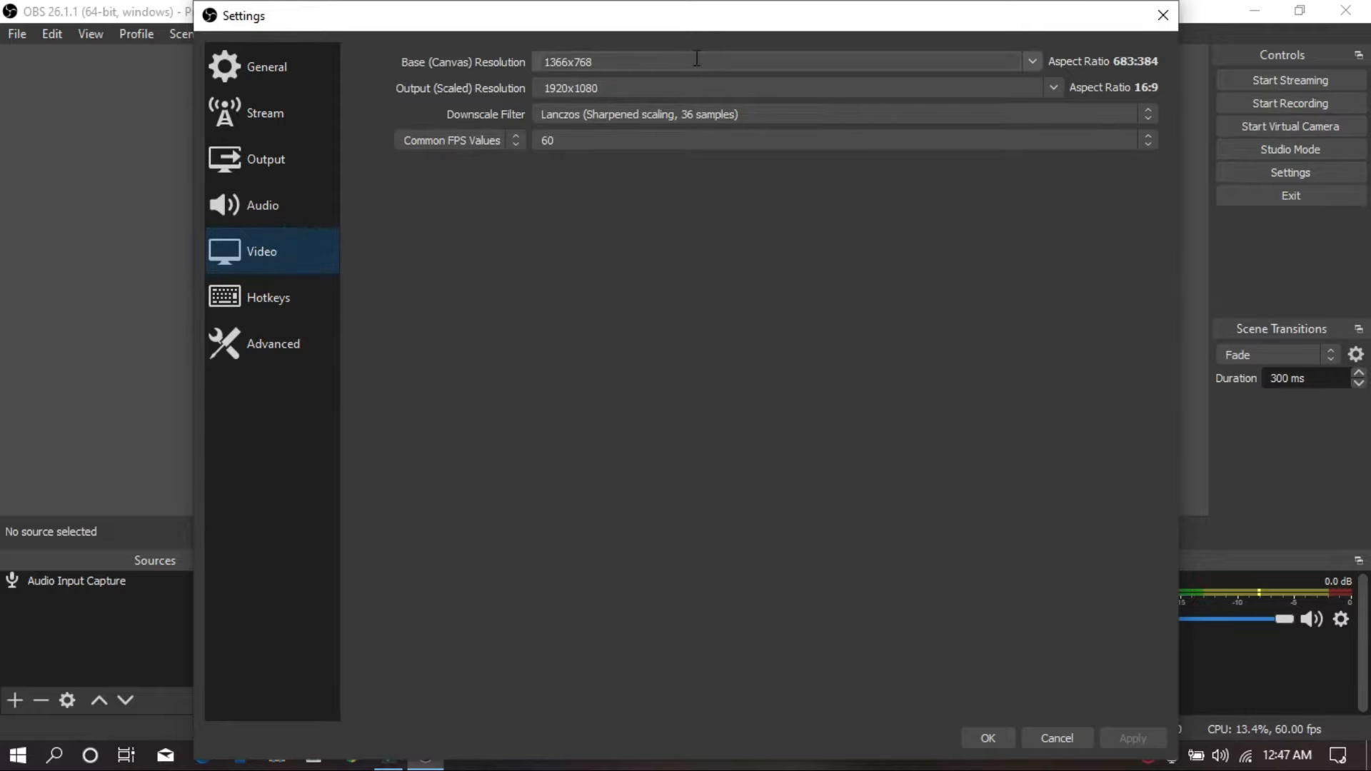
{"action": "left_click_drag", "start_coordinate": [696, 59], "coordinate": [611, 65]}
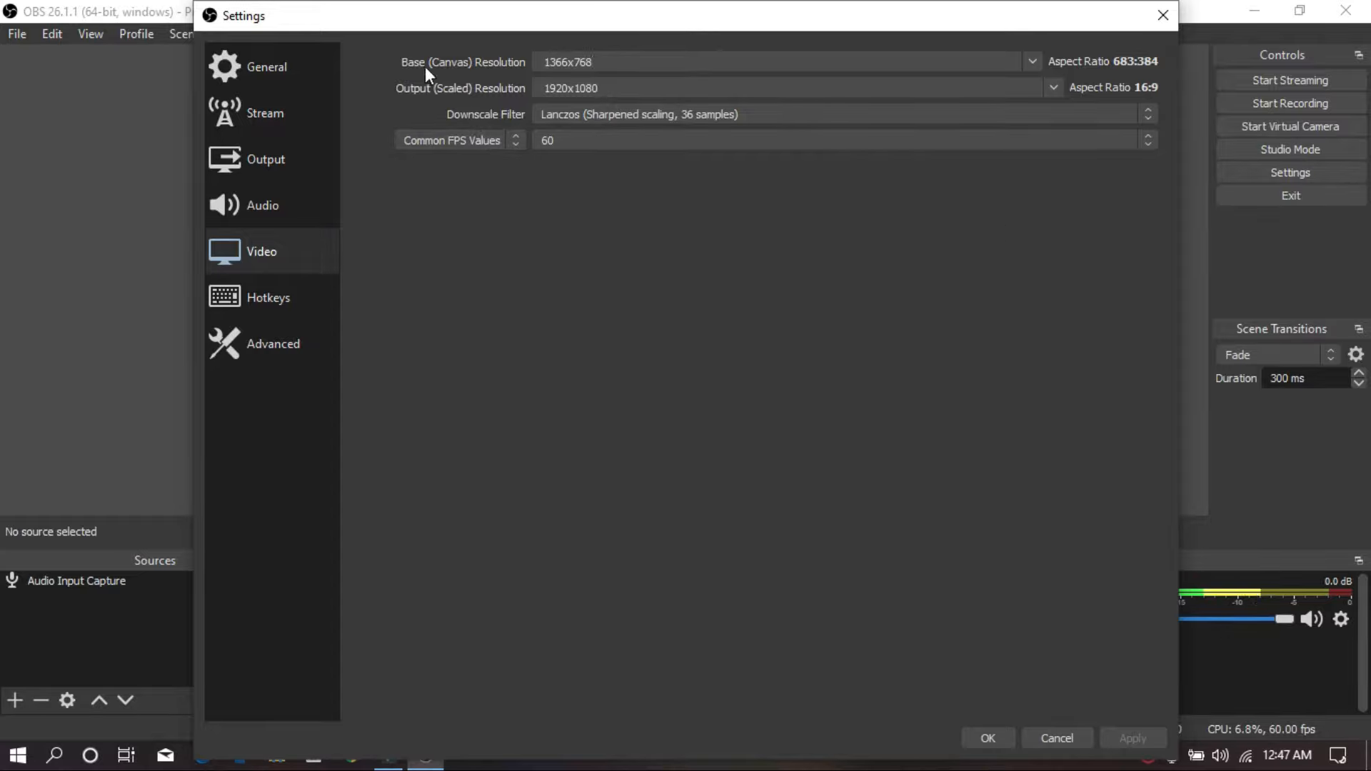
{"action": "left_click_drag", "start_coordinate": [649, 87], "coordinate": [473, 91]}
{"action": "left_click", "coordinate": [657, 87]}
{"action": "left_click_drag", "start_coordinate": [607, 91], "coordinate": [549, 92]}
{"action": "left_click", "coordinate": [551, 91]}
{"action": "left_click", "coordinate": [1055, 82]}
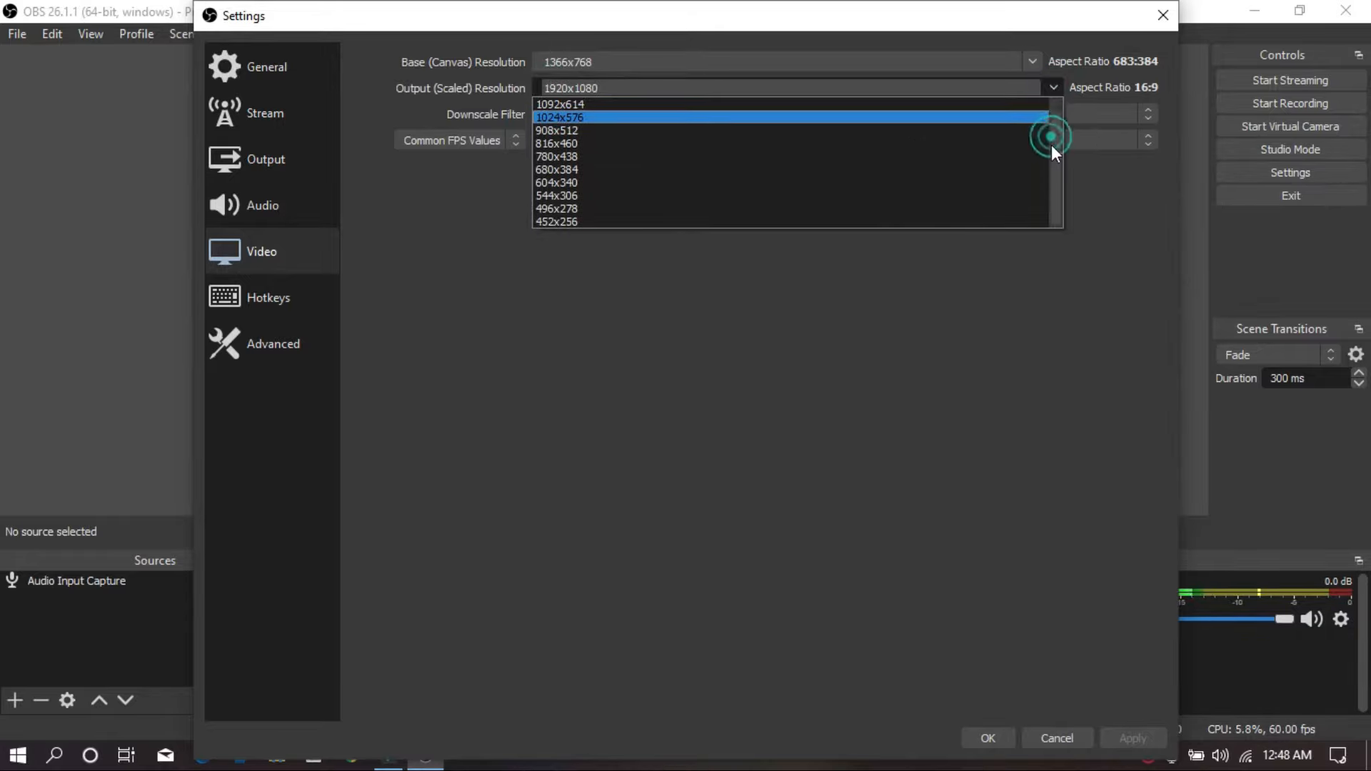
{"action": "left_click", "coordinate": [622, 82]}
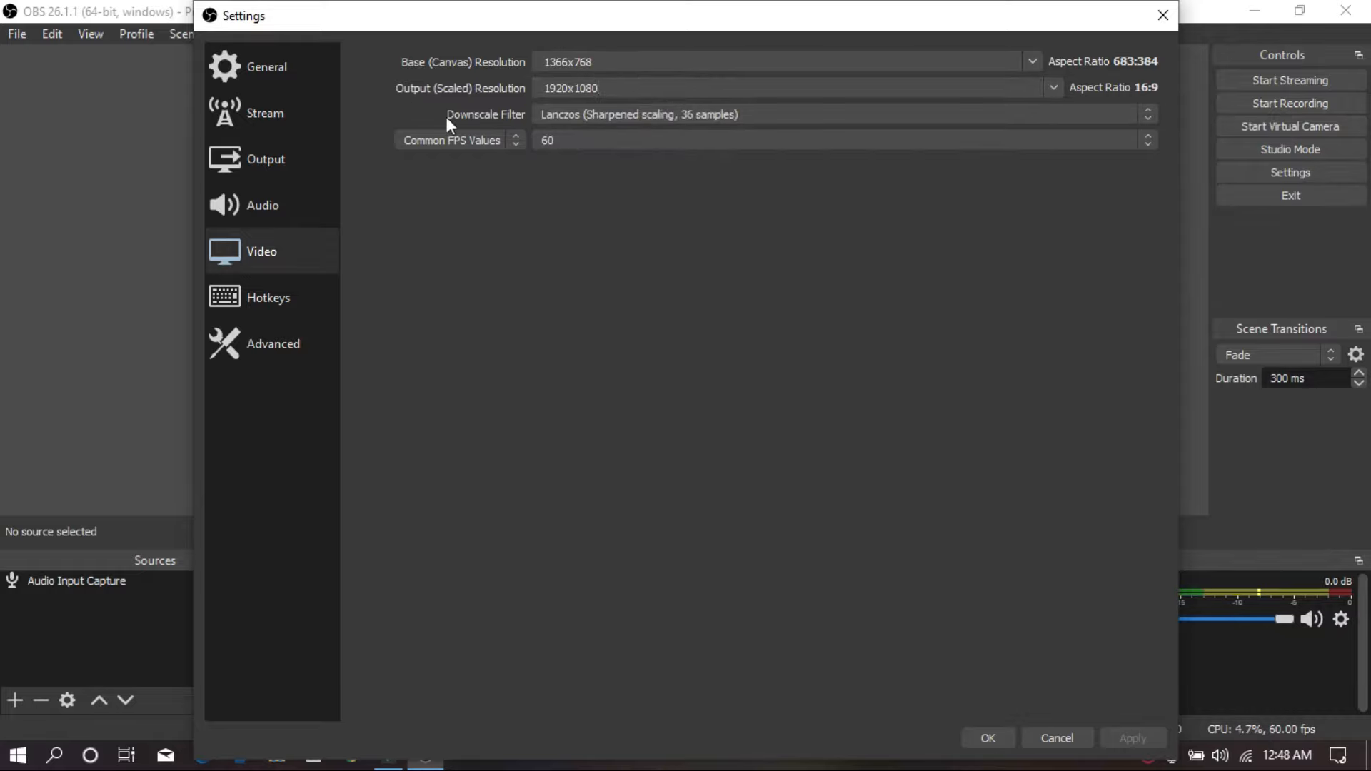
- Choose Lanczos (Sharpened scaling, 36 samples) as the downscale filter and 60 as the common FPS value
{"action": "left_click", "coordinate": [563, 114]}
{"action": "left_click", "coordinate": [559, 169]}
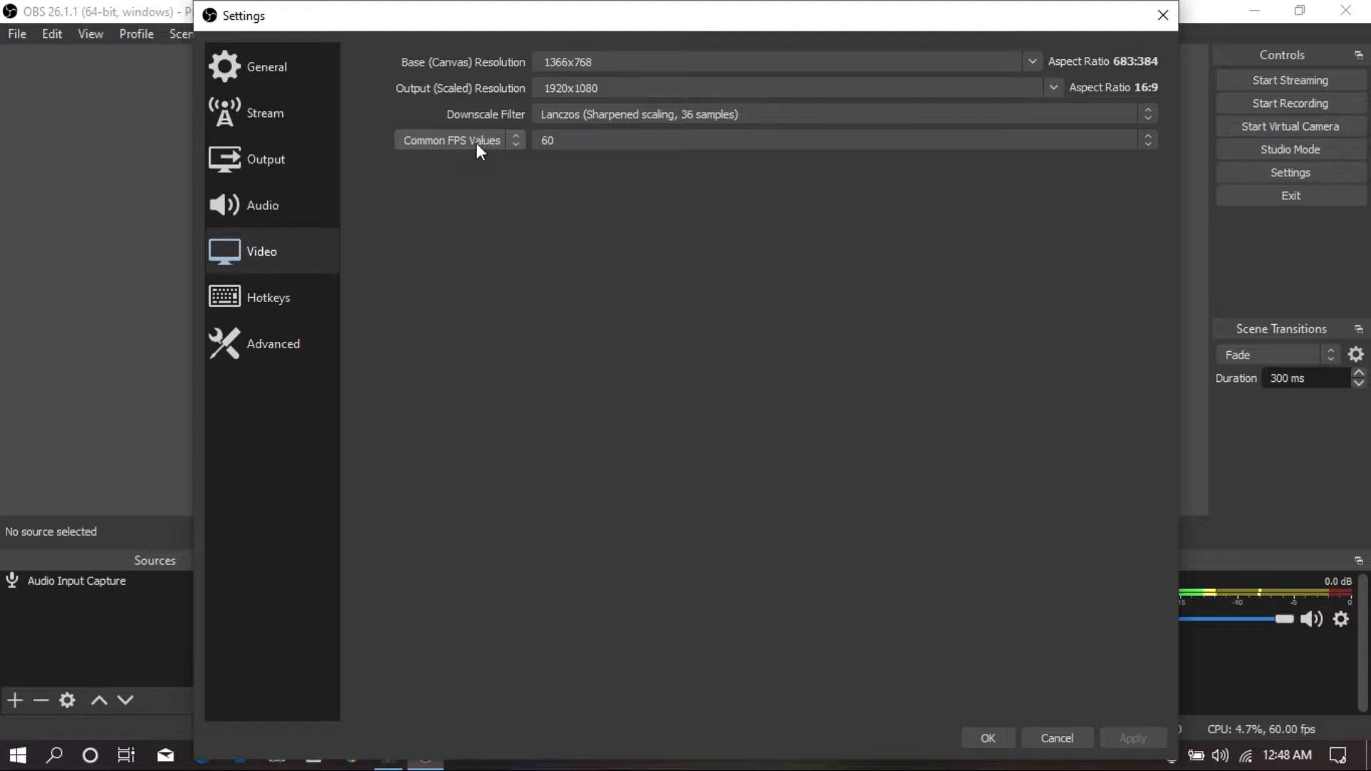
{"action": "left_click", "coordinate": [568, 142]}
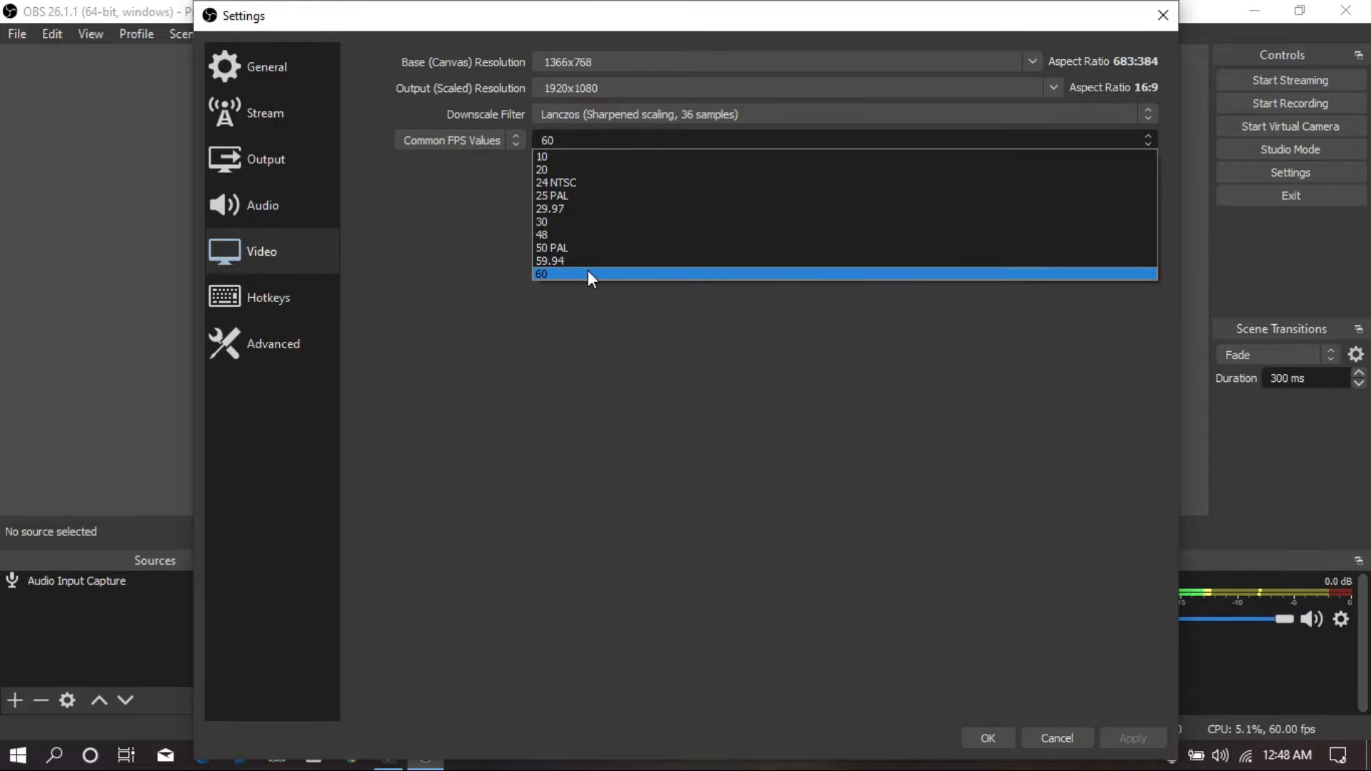
{"action": "left_click", "coordinate": [551, 272]}
- Set the output mode to Advanced in the output settings
{"action": "left_click", "coordinate": [269, 158]}
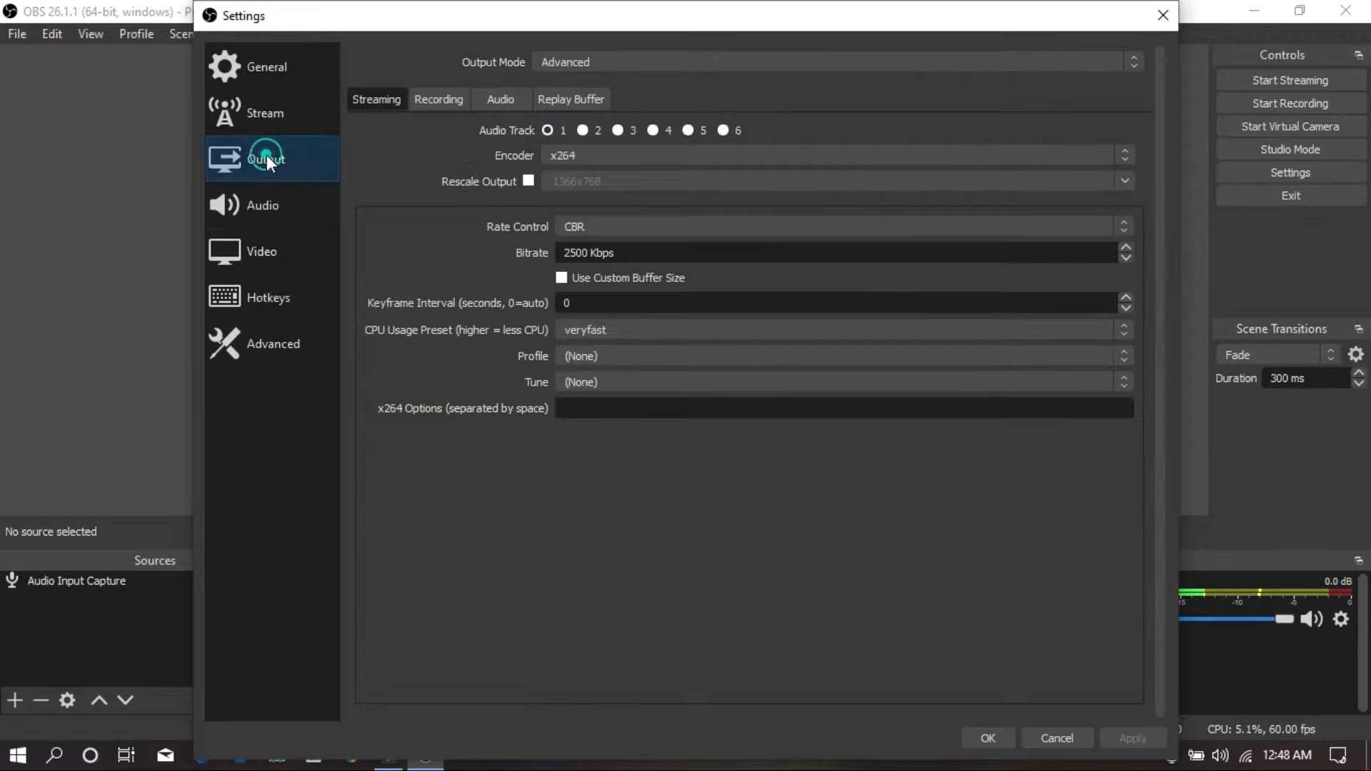
{"action": "left_click", "coordinate": [641, 57]}
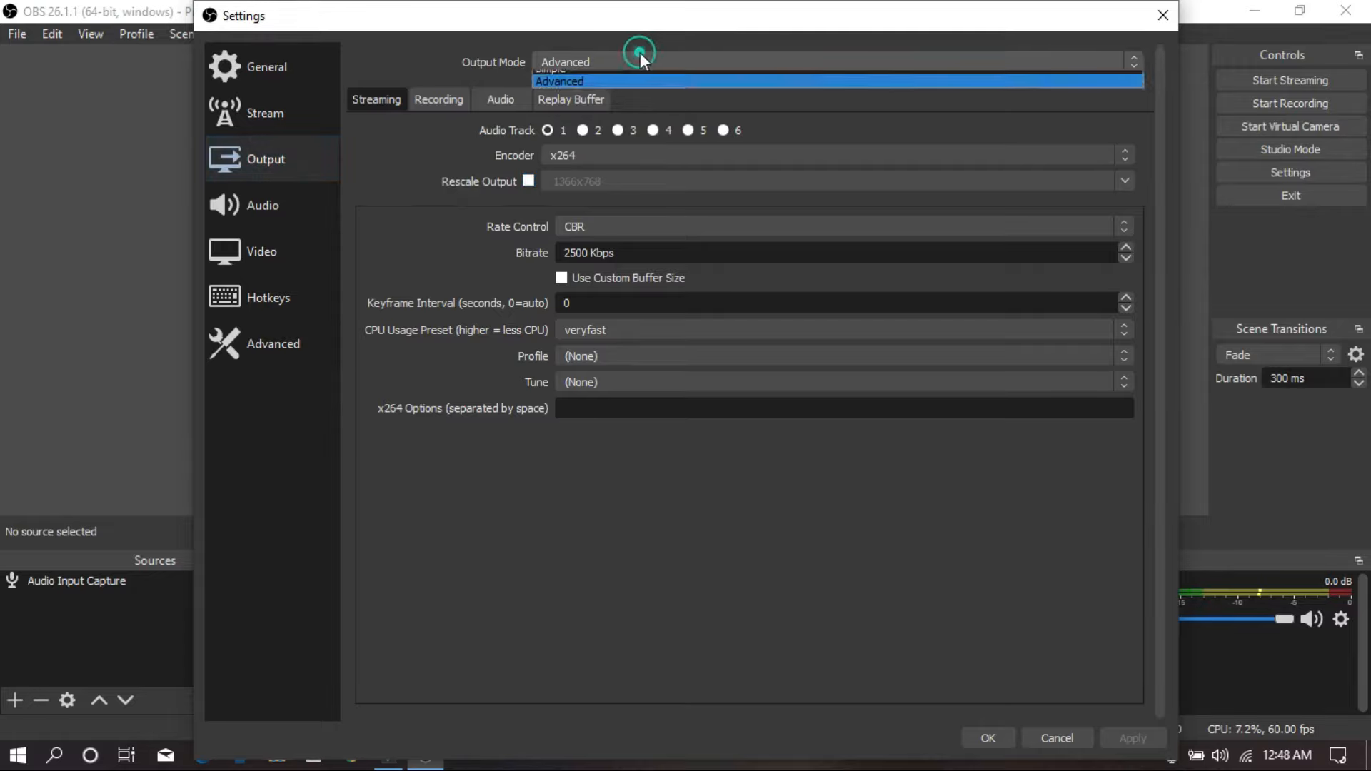
{"action": "left_click", "coordinate": [577, 90]}
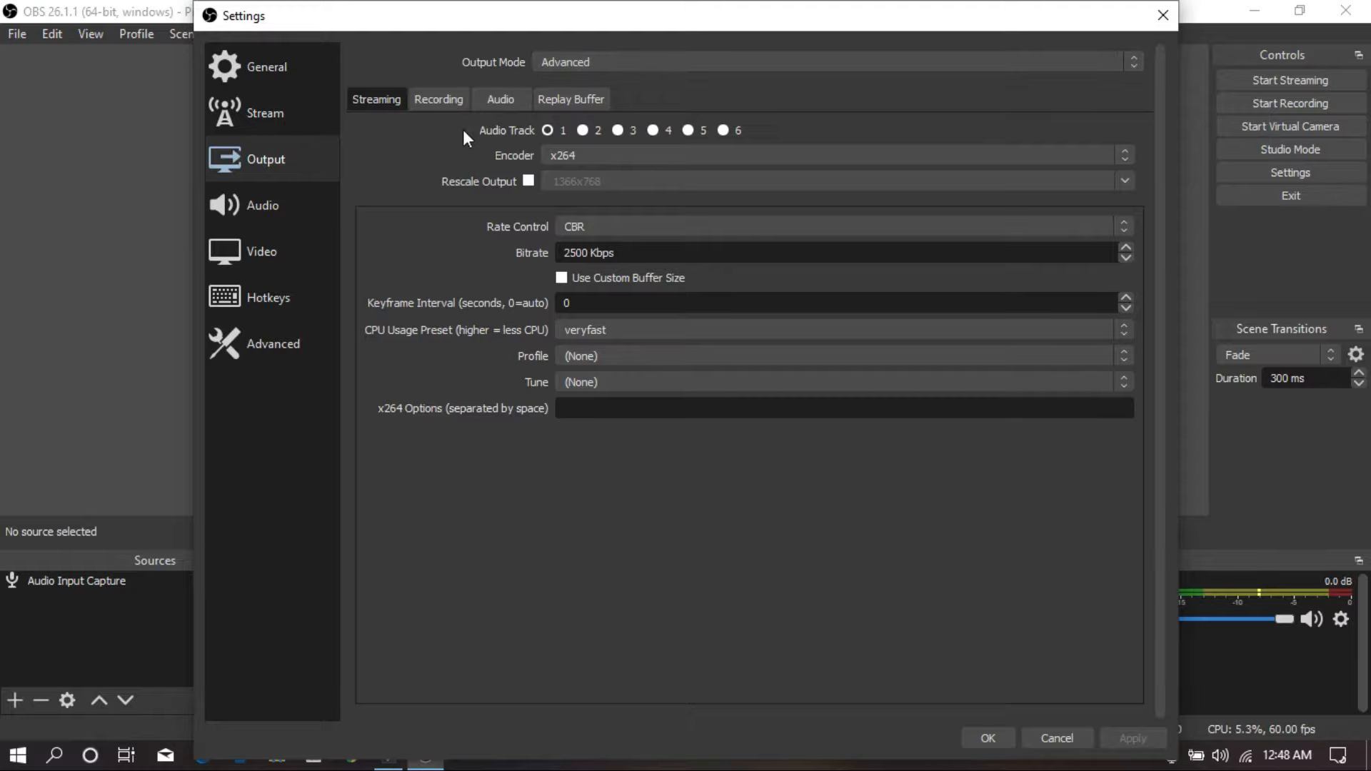
- Compare the streaming and recording output settings, ending on the recording settings
{"action": "left_click", "coordinate": [431, 101]}
{"action": "left_click", "coordinate": [377, 99]}
{"action": "left_click", "coordinate": [440, 104]}
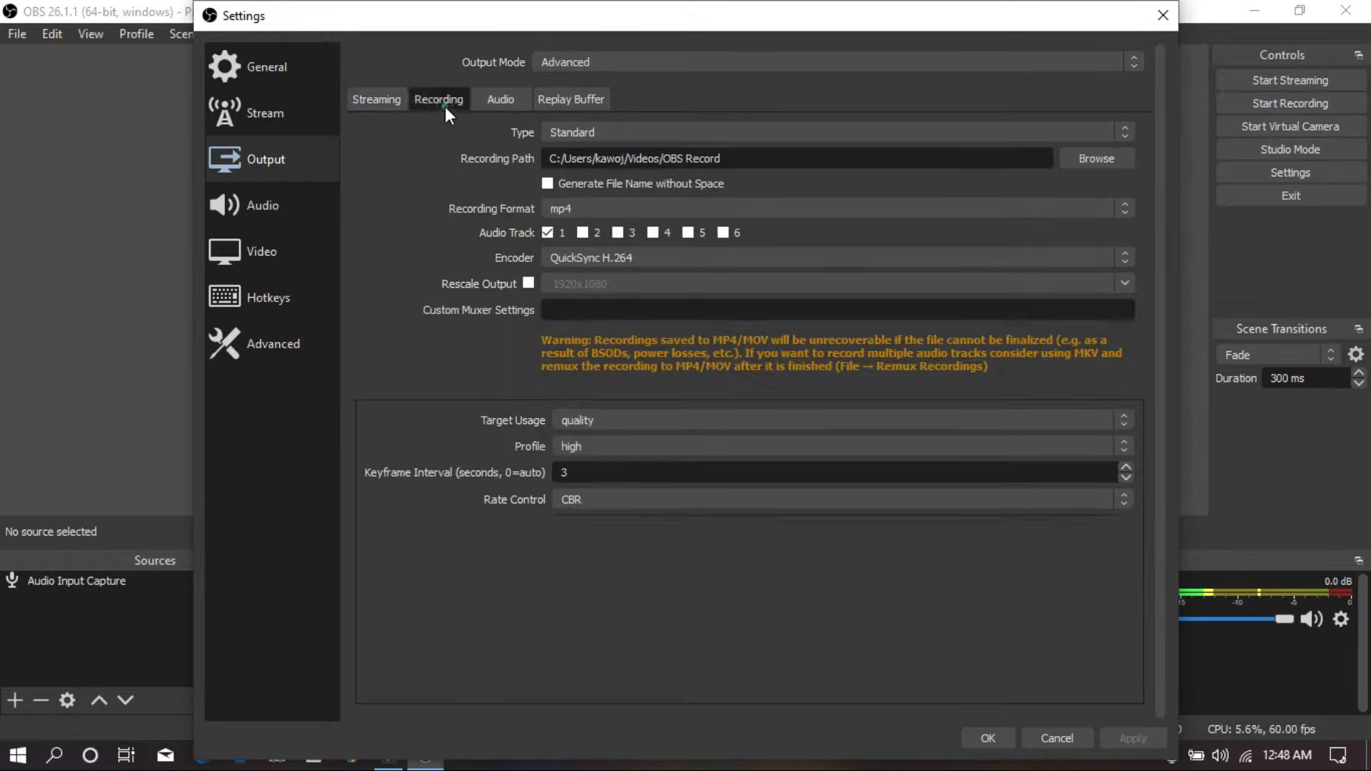
{"action": "left_click", "coordinate": [389, 100]}
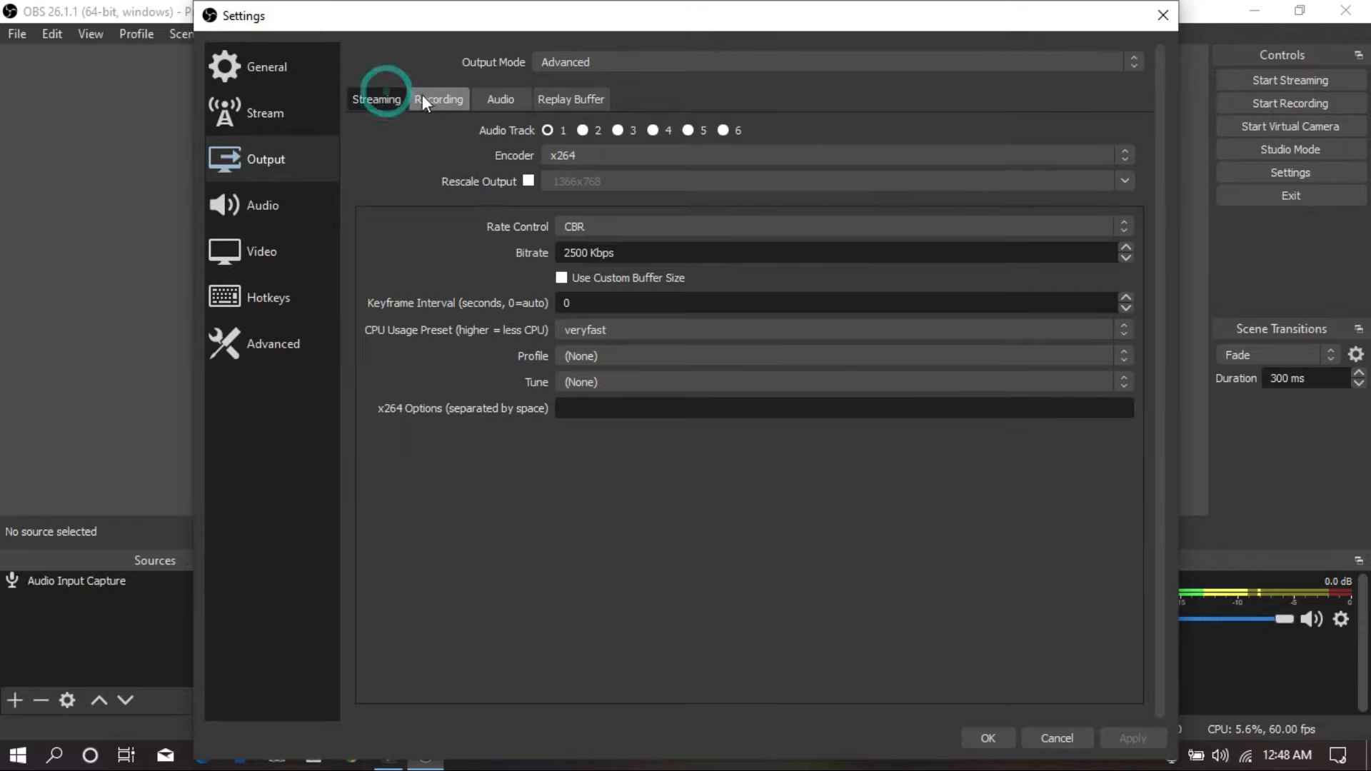
{"action": "left_click", "coordinate": [437, 98]}
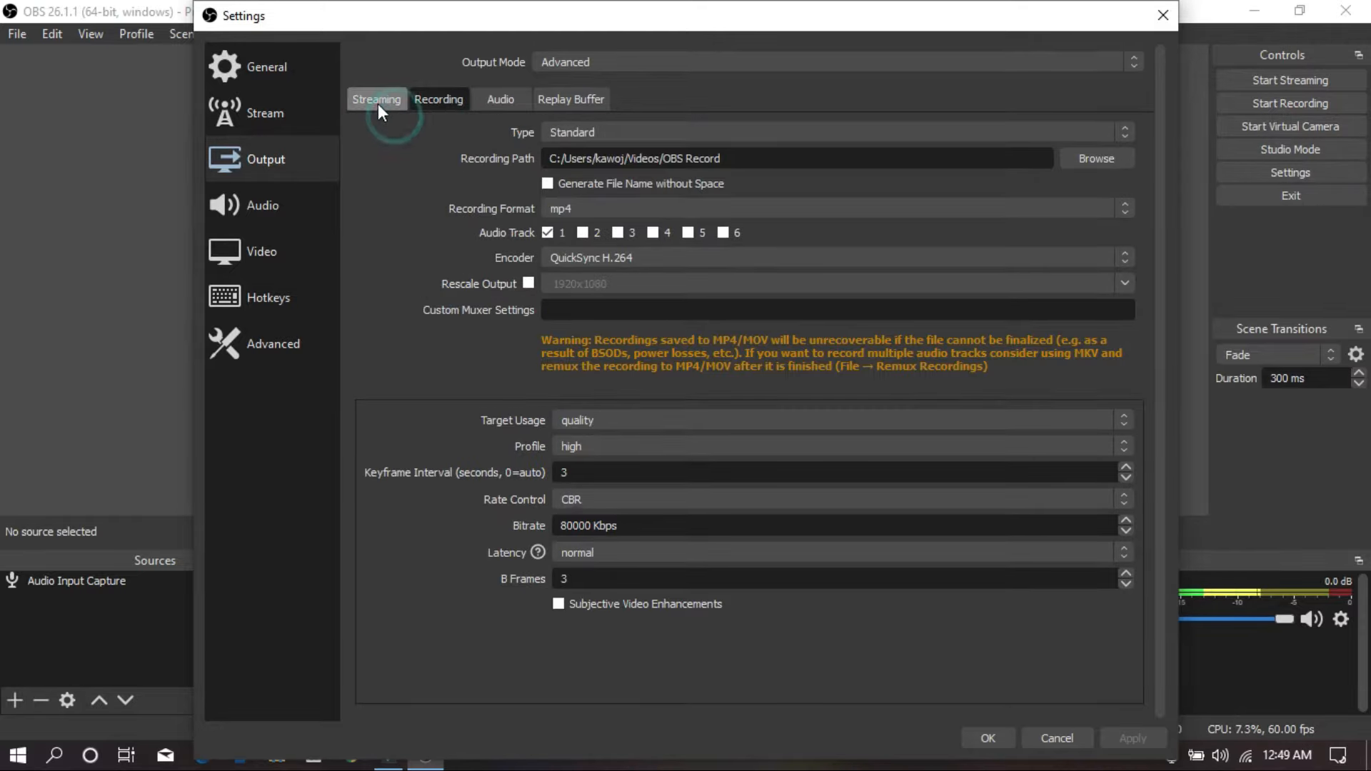
{"action": "left_click", "coordinate": [381, 101]}
{"action": "left_click", "coordinate": [421, 103]}
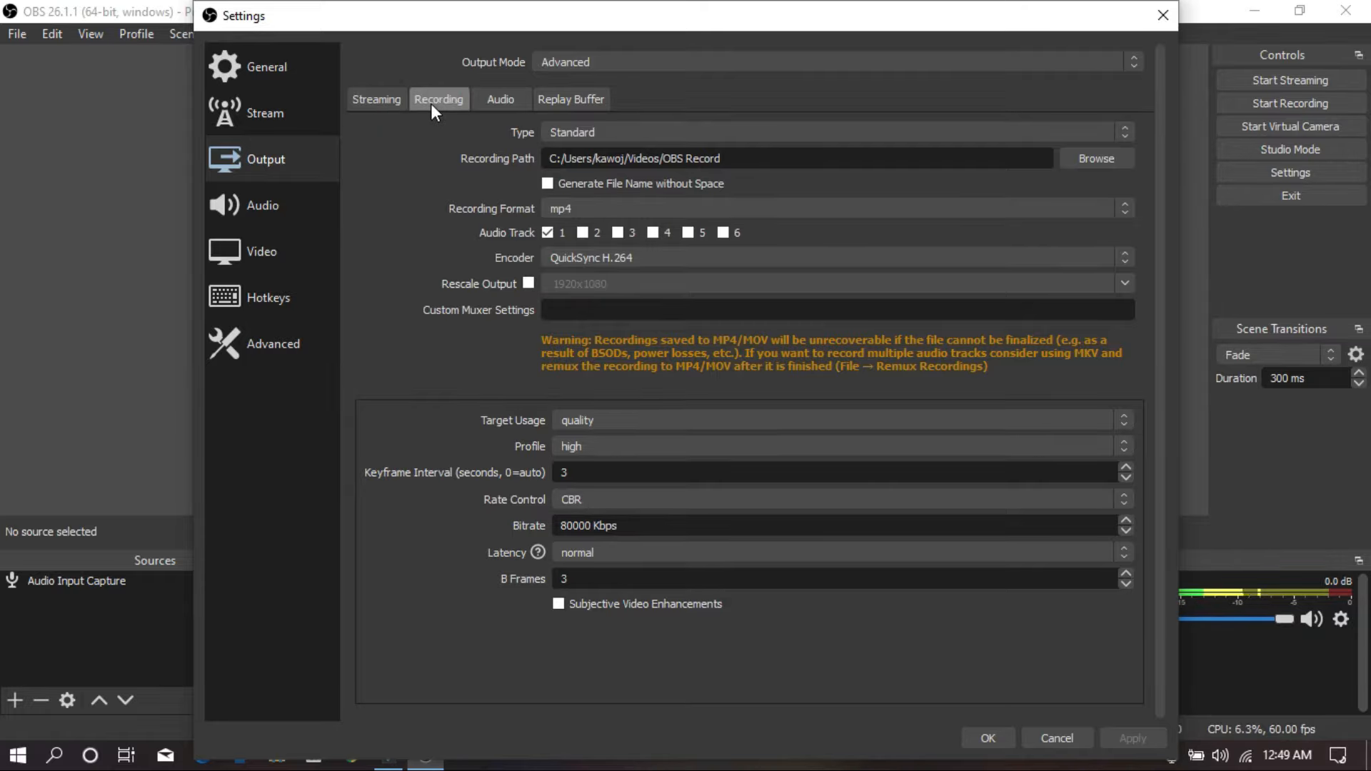
- Check the available recording types and the folder path where recordings are saved
{"action": "left_click", "coordinate": [654, 134]}
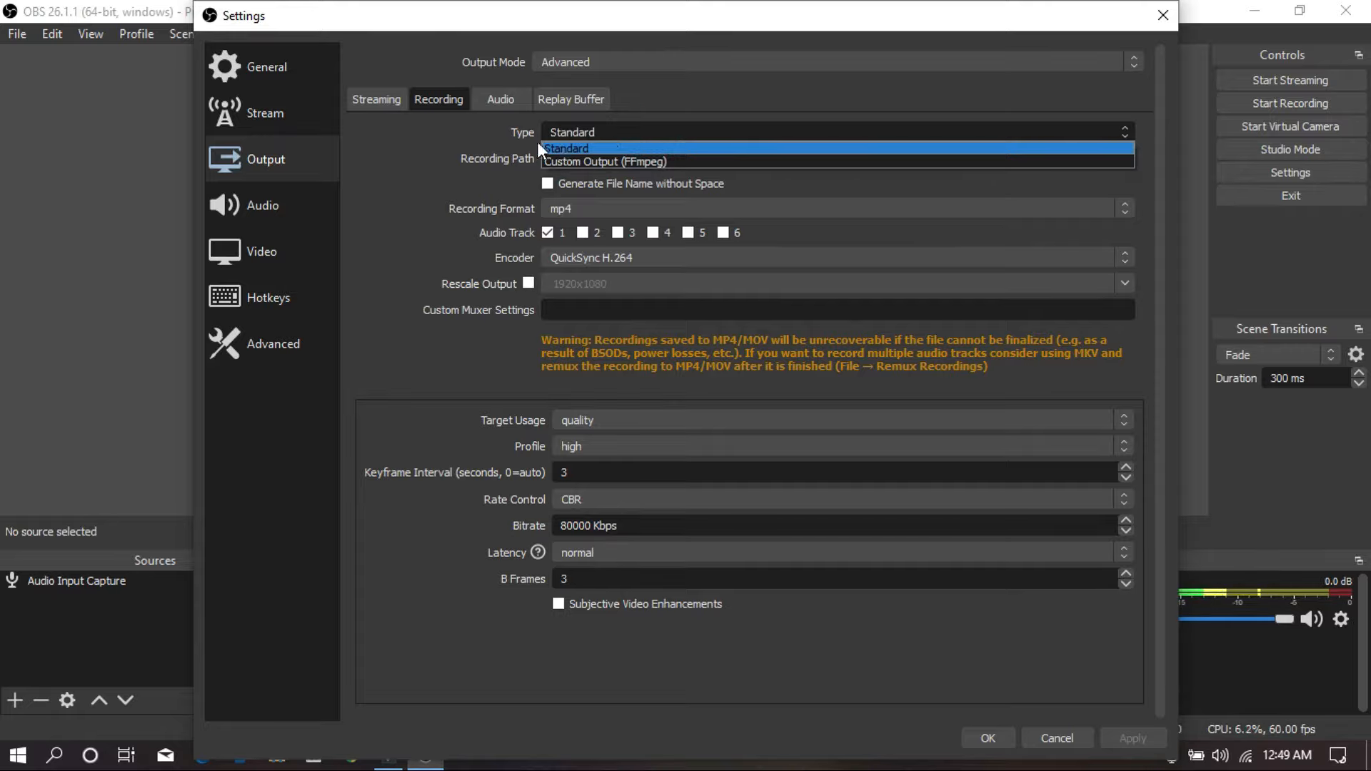
{"action": "left_click", "coordinate": [474, 146]}
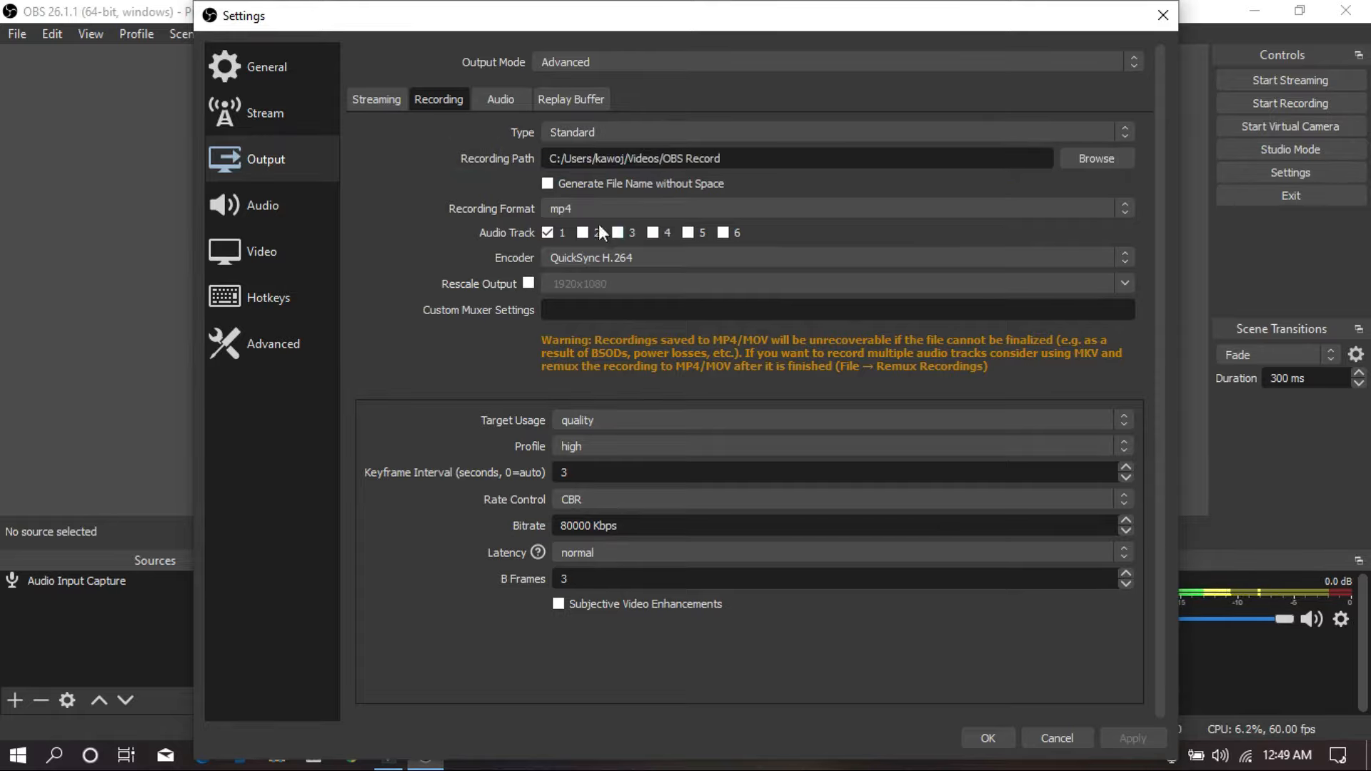
{"action": "left_click", "coordinate": [823, 168]}
{"action": "left_click", "coordinate": [744, 164]}
- Choose mp4 as the recording format
{"action": "left_click", "coordinate": [562, 209]}
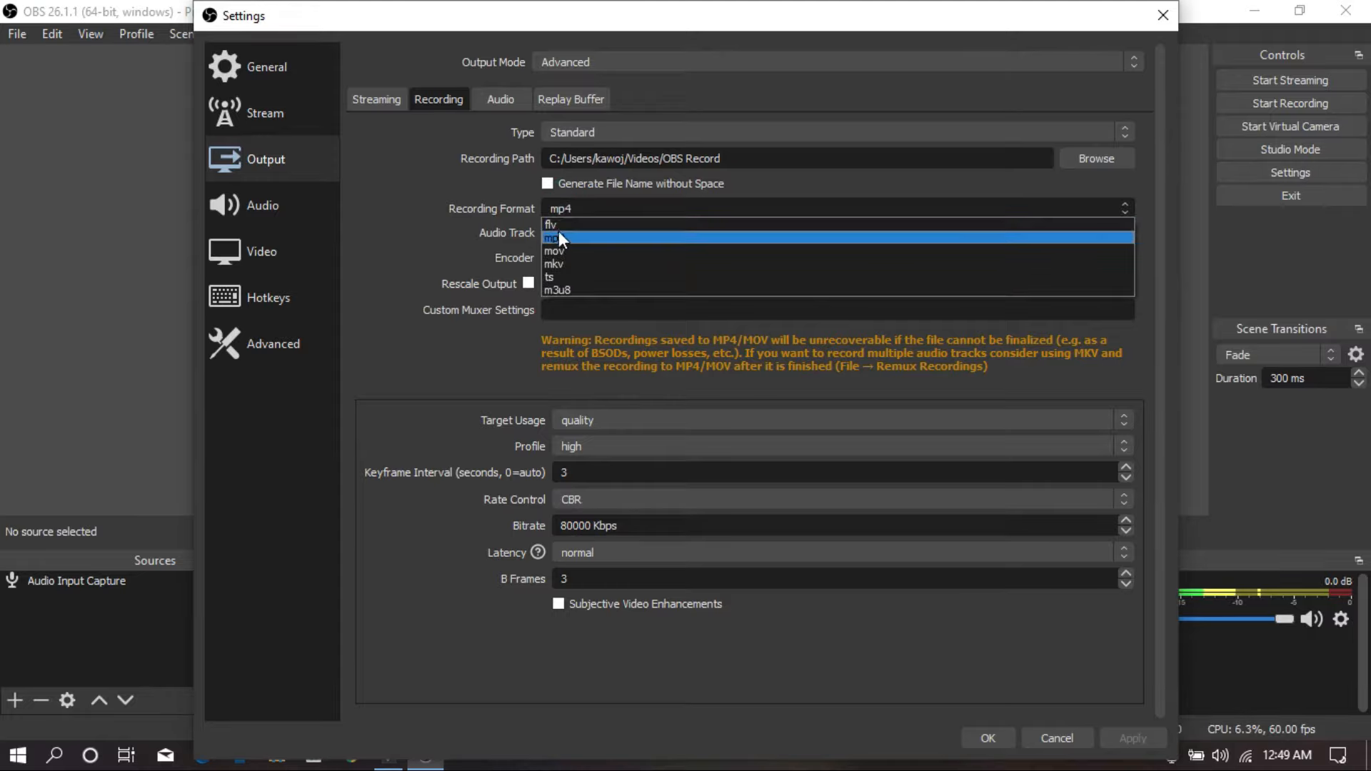
{"action": "left_click", "coordinate": [556, 233]}
{"action": "left_click", "coordinate": [557, 214]}
{"action": "left_click", "coordinate": [552, 240]}
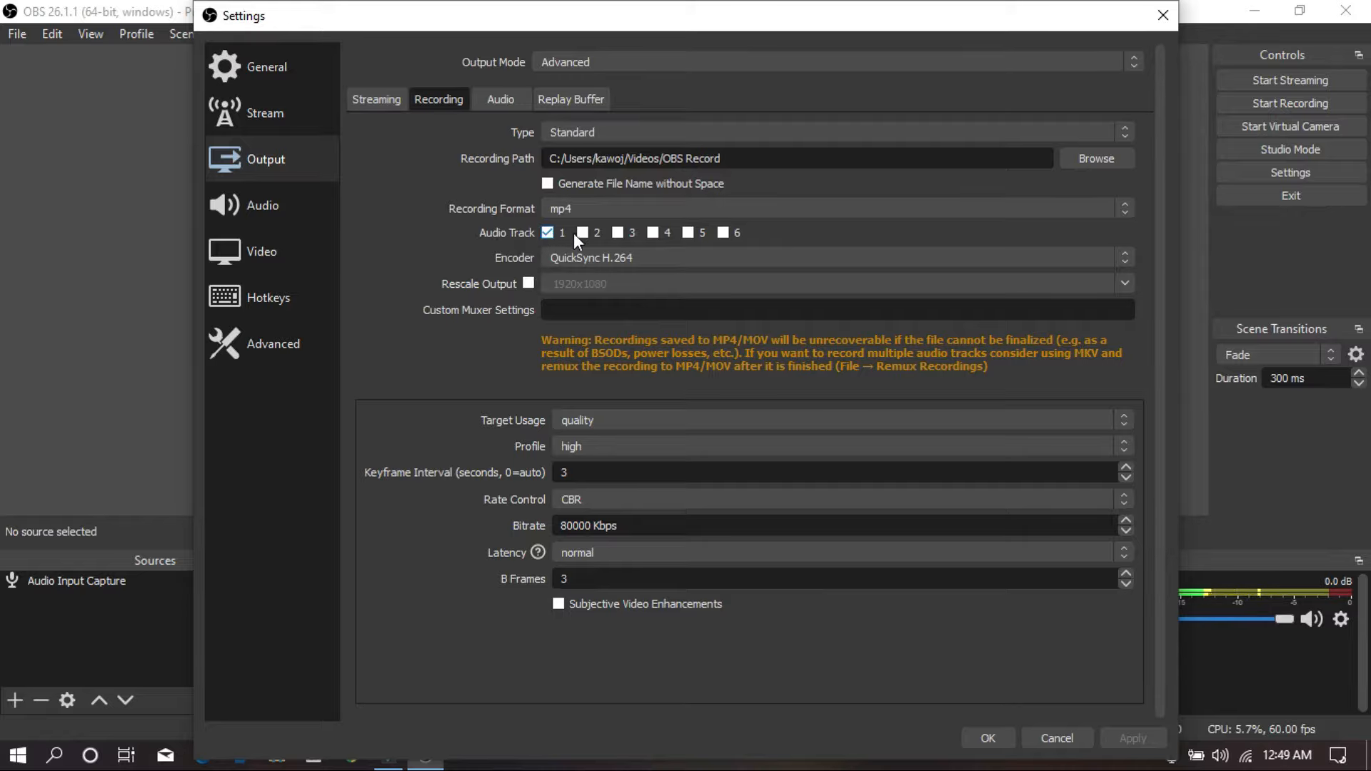
- Check the audio bitrates of the output tracks and choose QuickSync H.264 as the recording encoder
{"action": "left_click", "coordinate": [500, 100]}
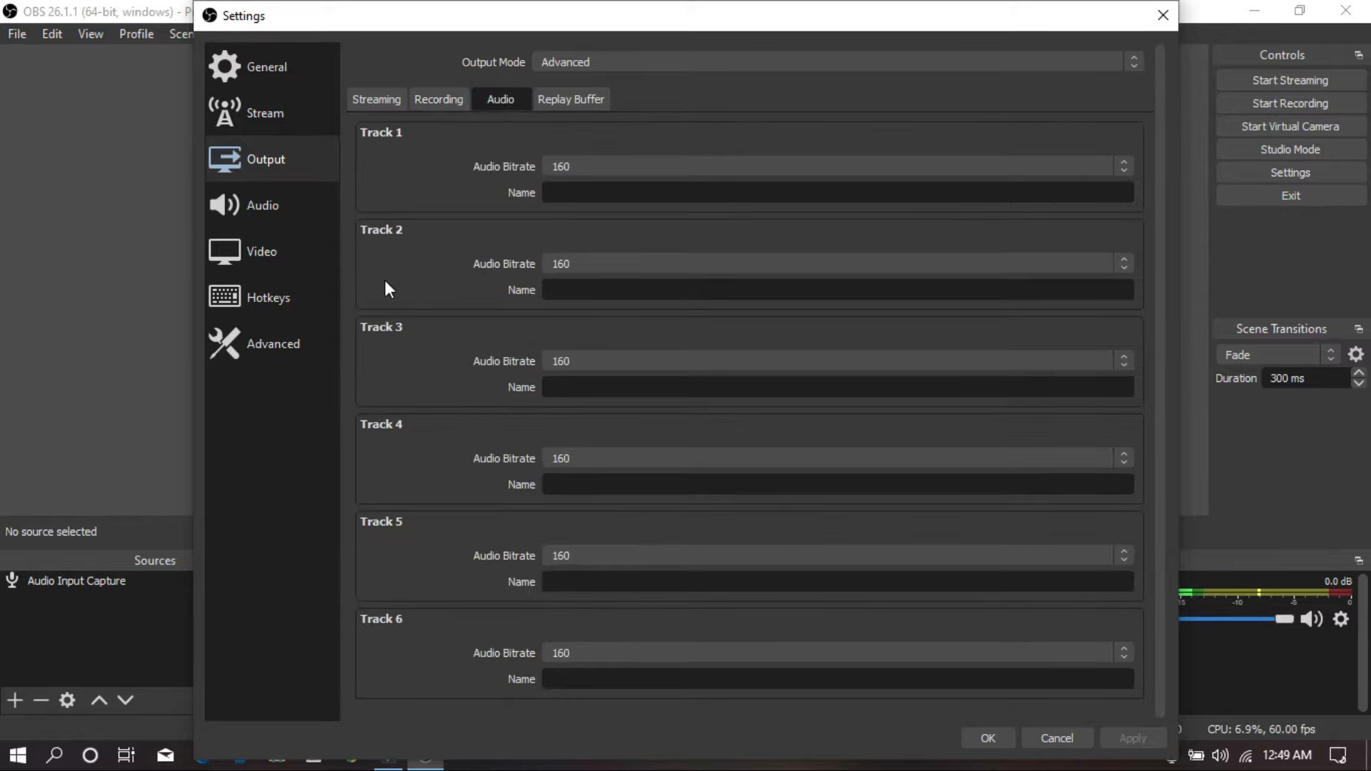
{"action": "left_click", "coordinate": [438, 100]}
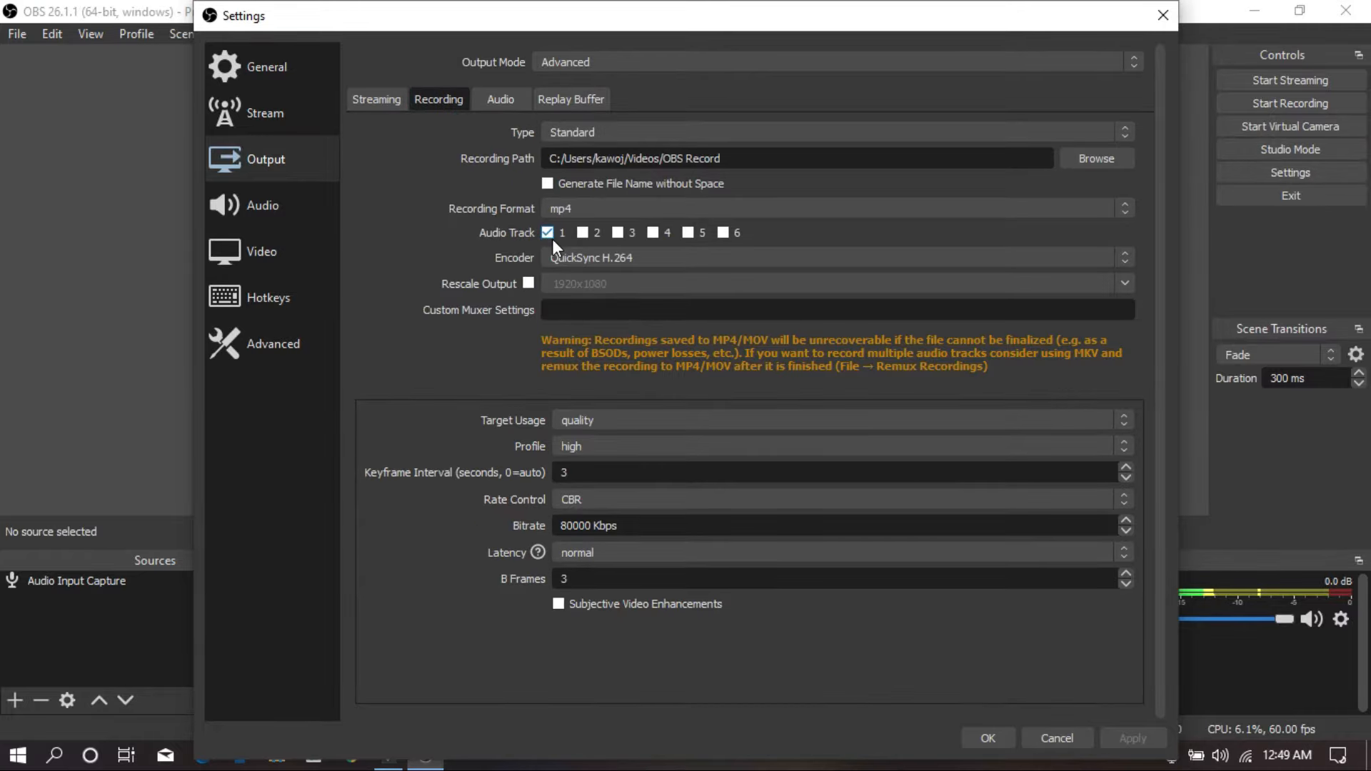
{"action": "left_click", "coordinate": [605, 257]}
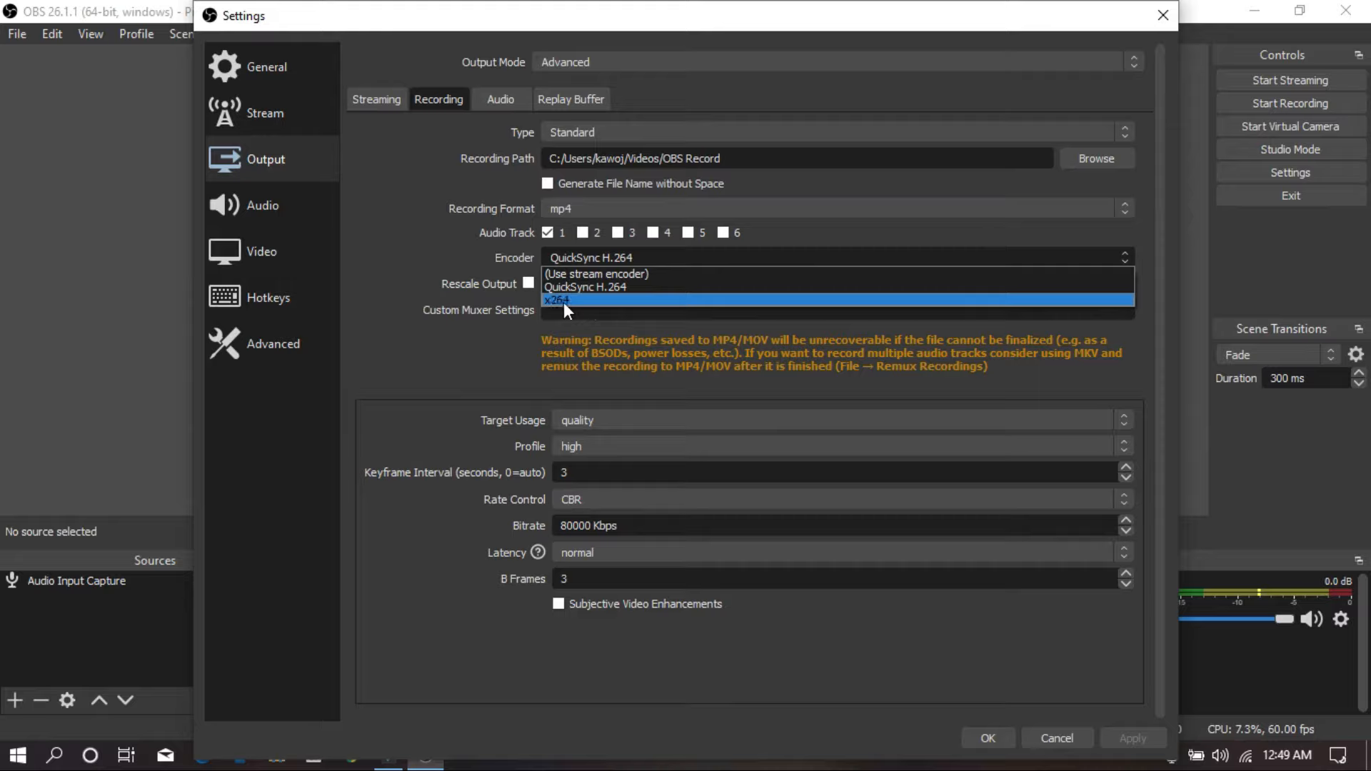
{"action": "left_click", "coordinate": [625, 287]}
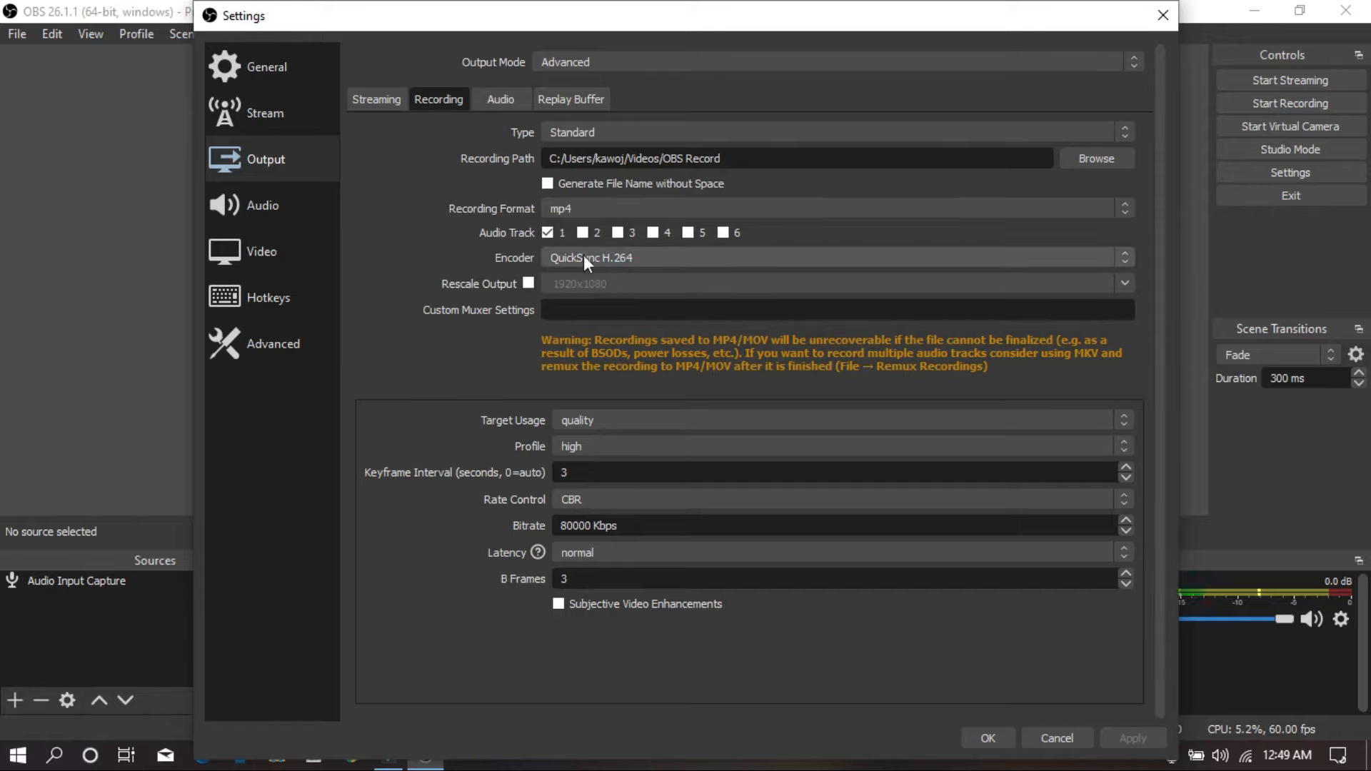
{"action": "left_click", "coordinate": [529, 283]}
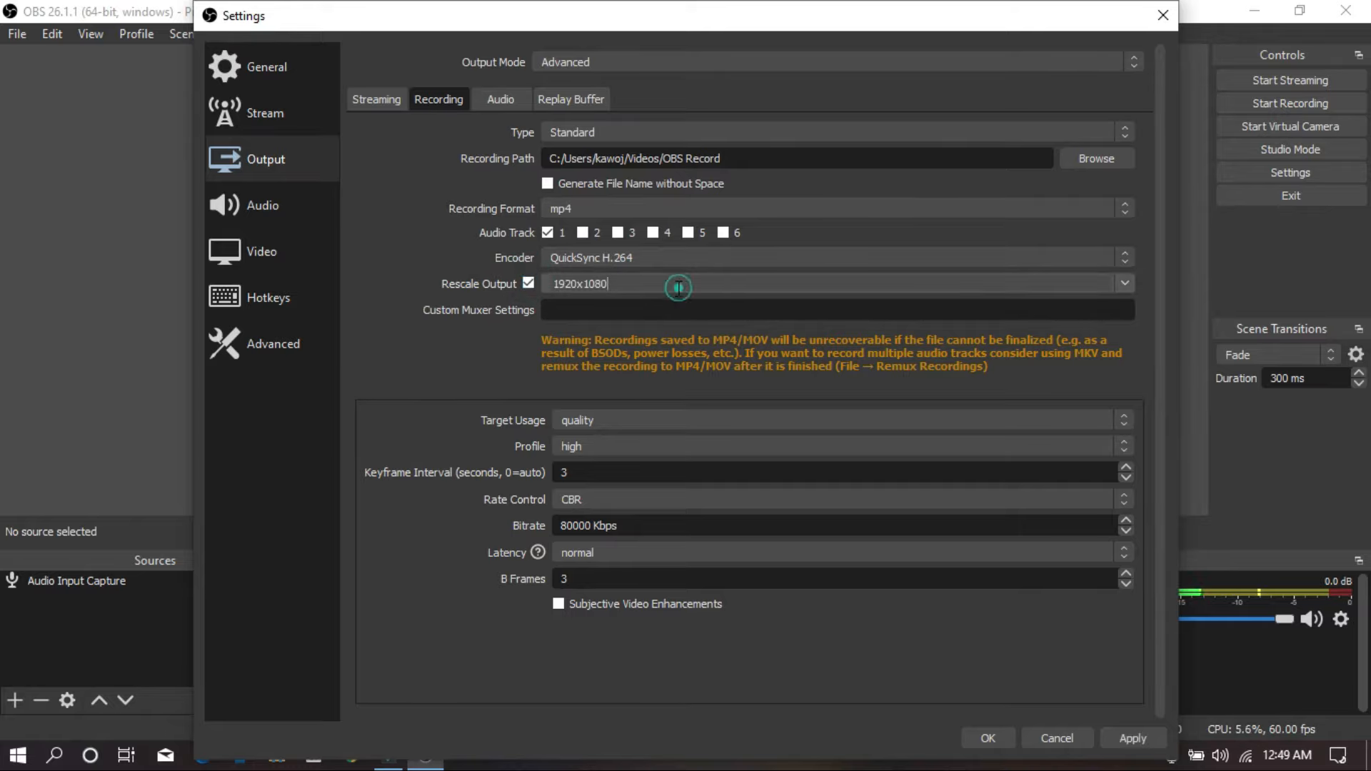
{"action": "left_click_drag", "start_coordinate": [578, 284], "coordinate": [604, 289]}
{"action": "left_click", "coordinate": [742, 284]}
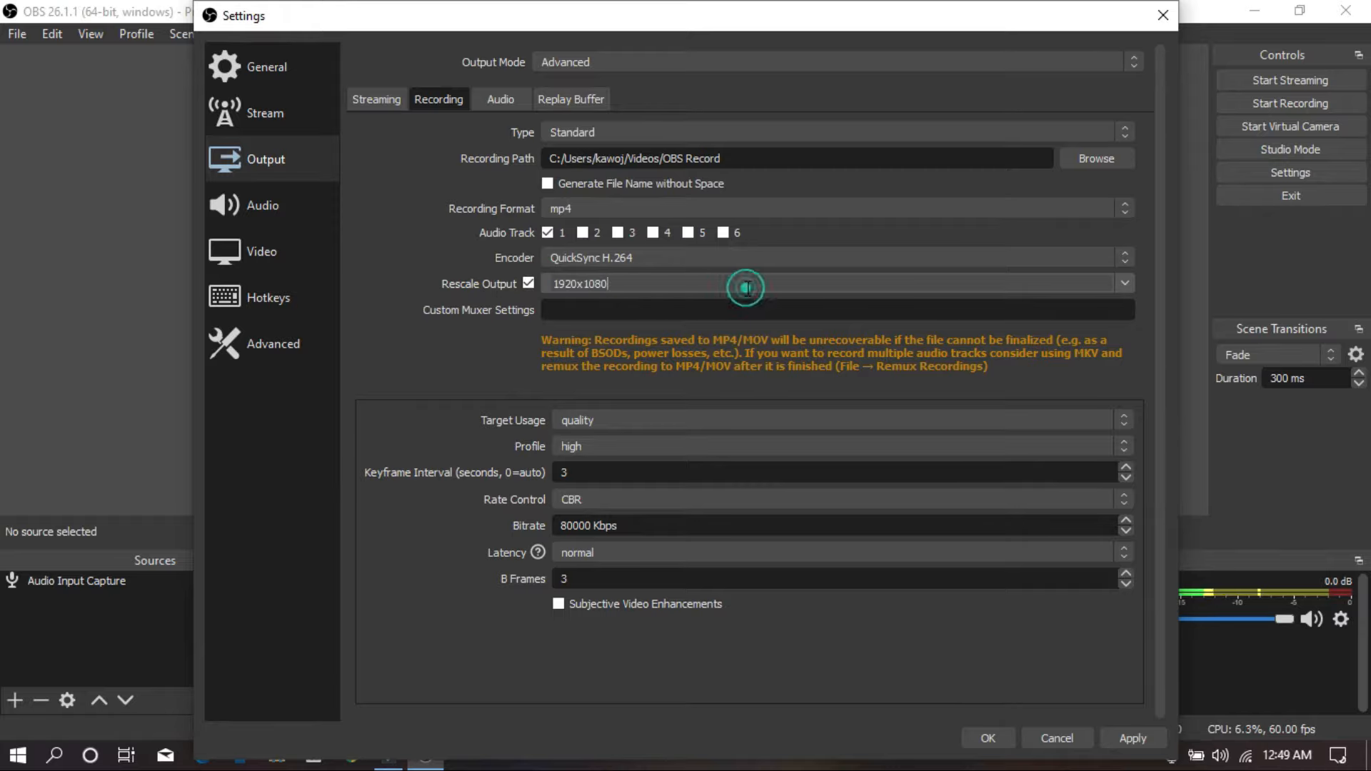
{"action": "left_click", "coordinate": [528, 283]}
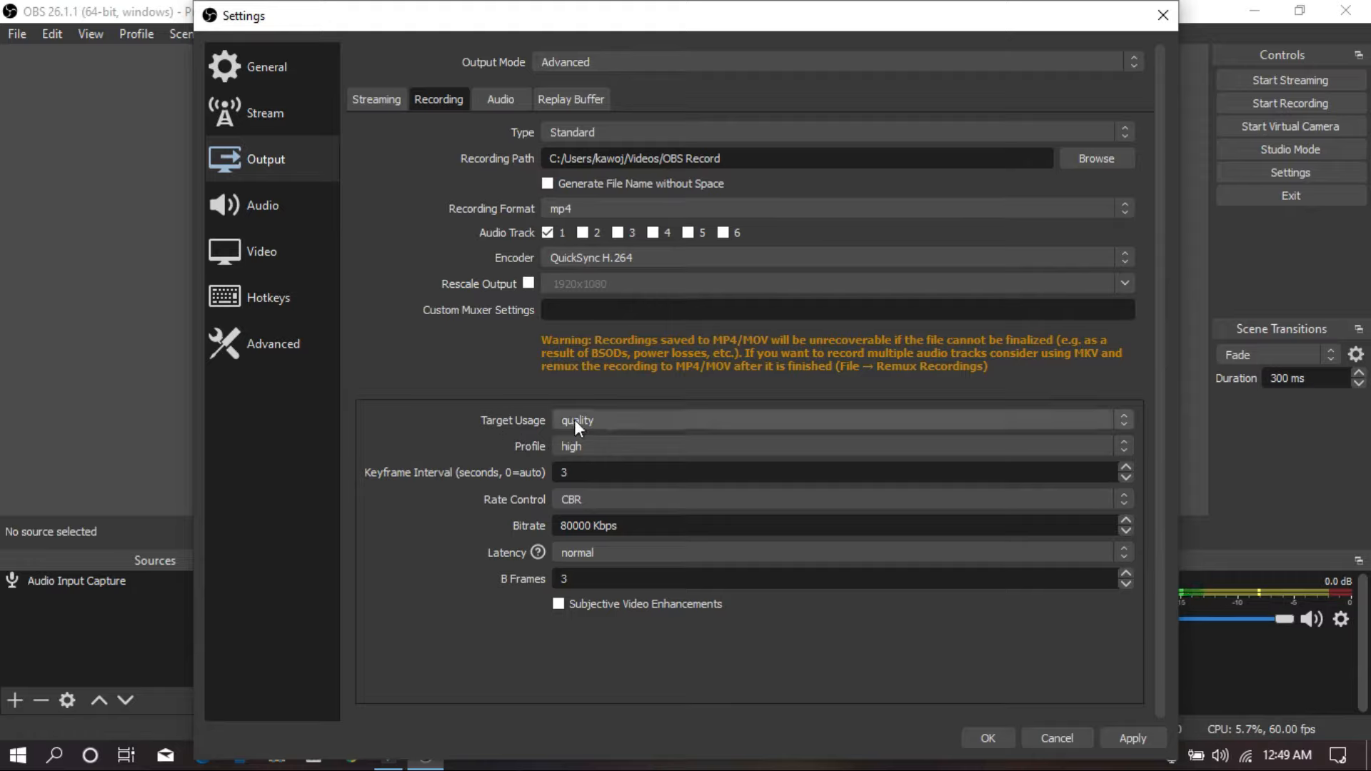
- Set the recording encoder's target usage to quality and its profile to high
{"action": "left_click", "coordinate": [610, 421]}
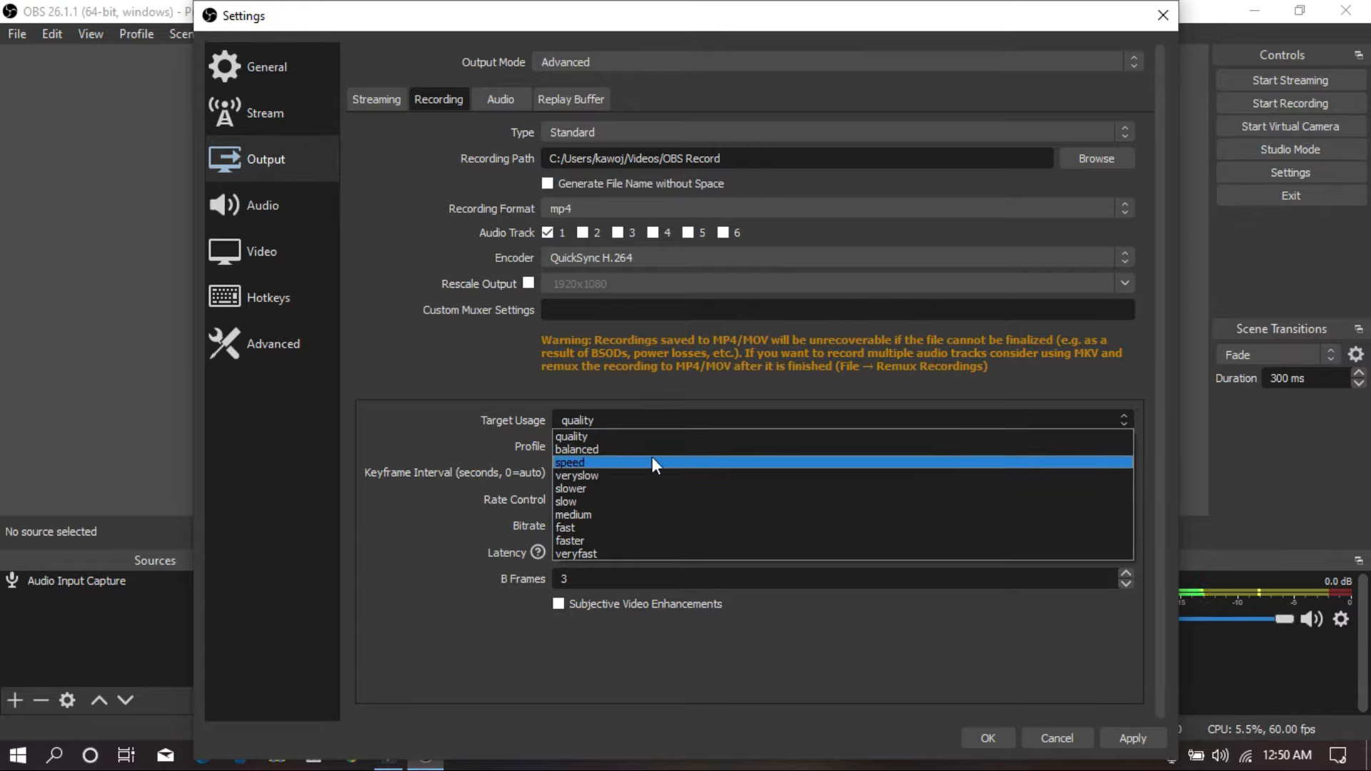
{"action": "left_click", "coordinate": [573, 437]}
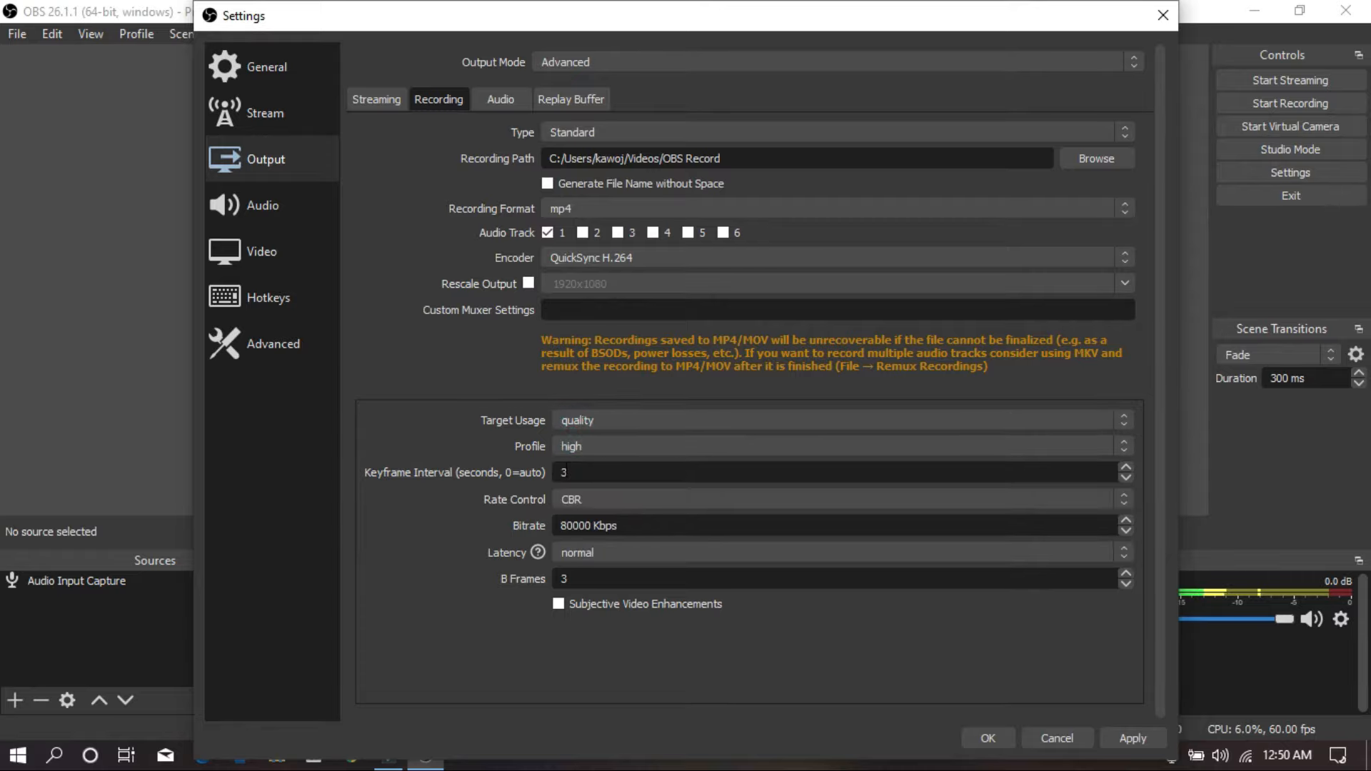
{"action": "left_click", "coordinate": [568, 449]}
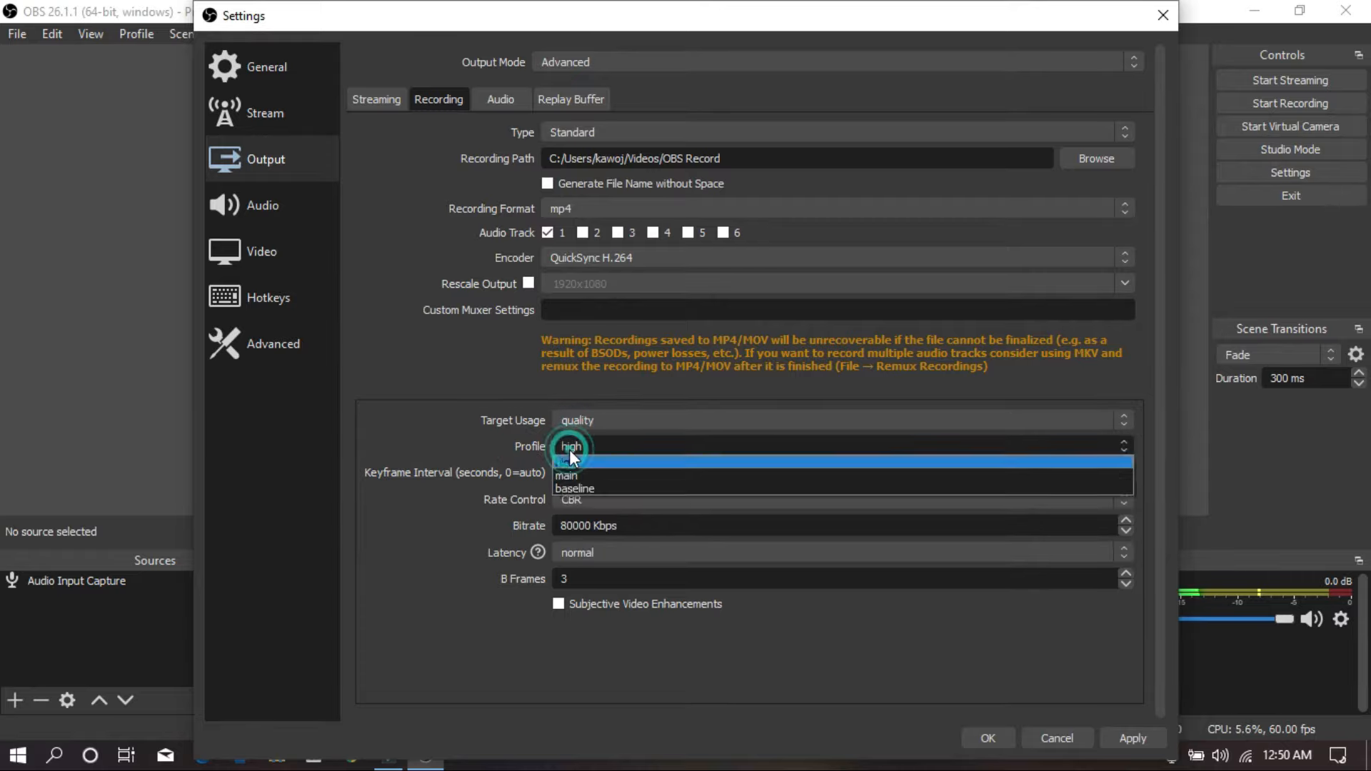
{"action": "left_click", "coordinate": [595, 452]}
- Review the recording encoder's keyframe interval, rate control and bitrate
{"action": "double_click", "coordinate": [599, 466]}
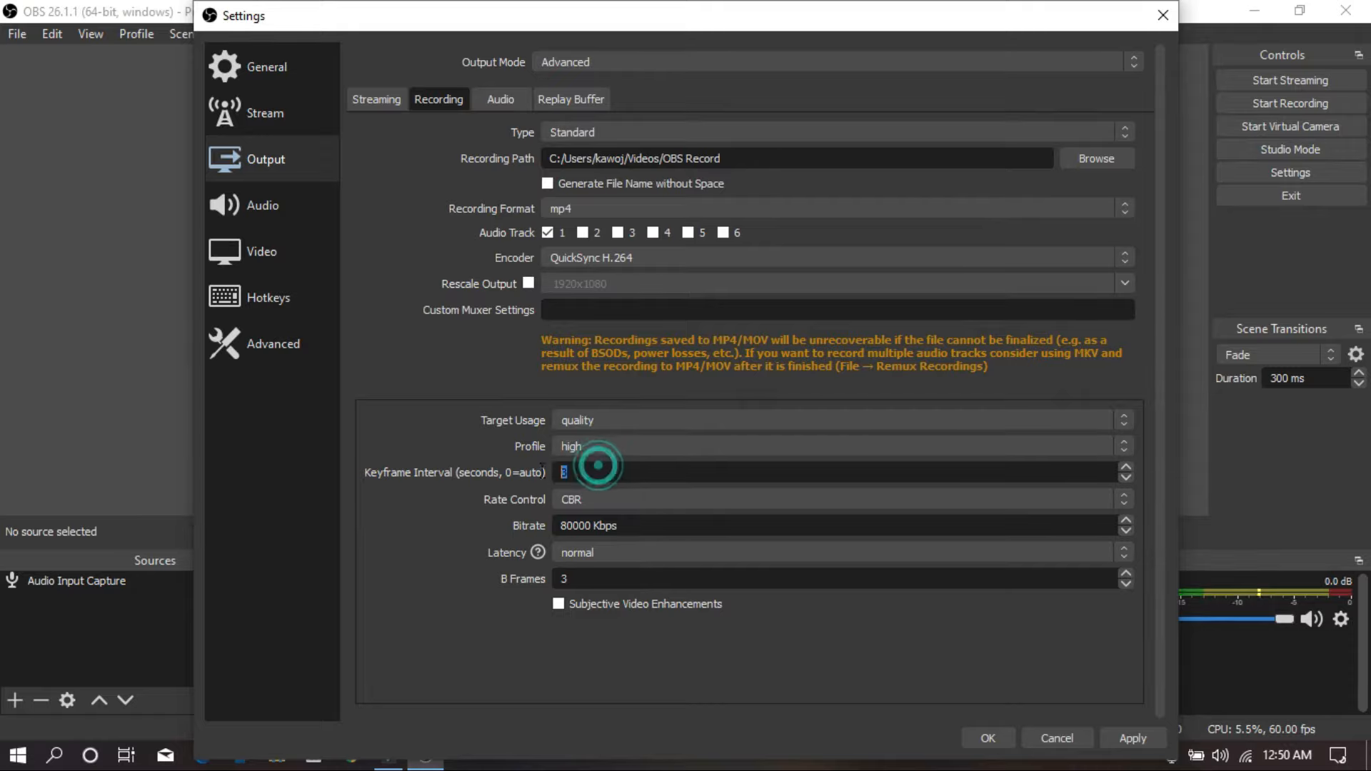
{"action": "left_click", "coordinate": [604, 469]}
{"action": "left_click", "coordinate": [608, 472]}
{"action": "left_click_drag", "start_coordinate": [640, 527], "coordinate": [597, 530]}
{"action": "left_click", "coordinate": [599, 530]}
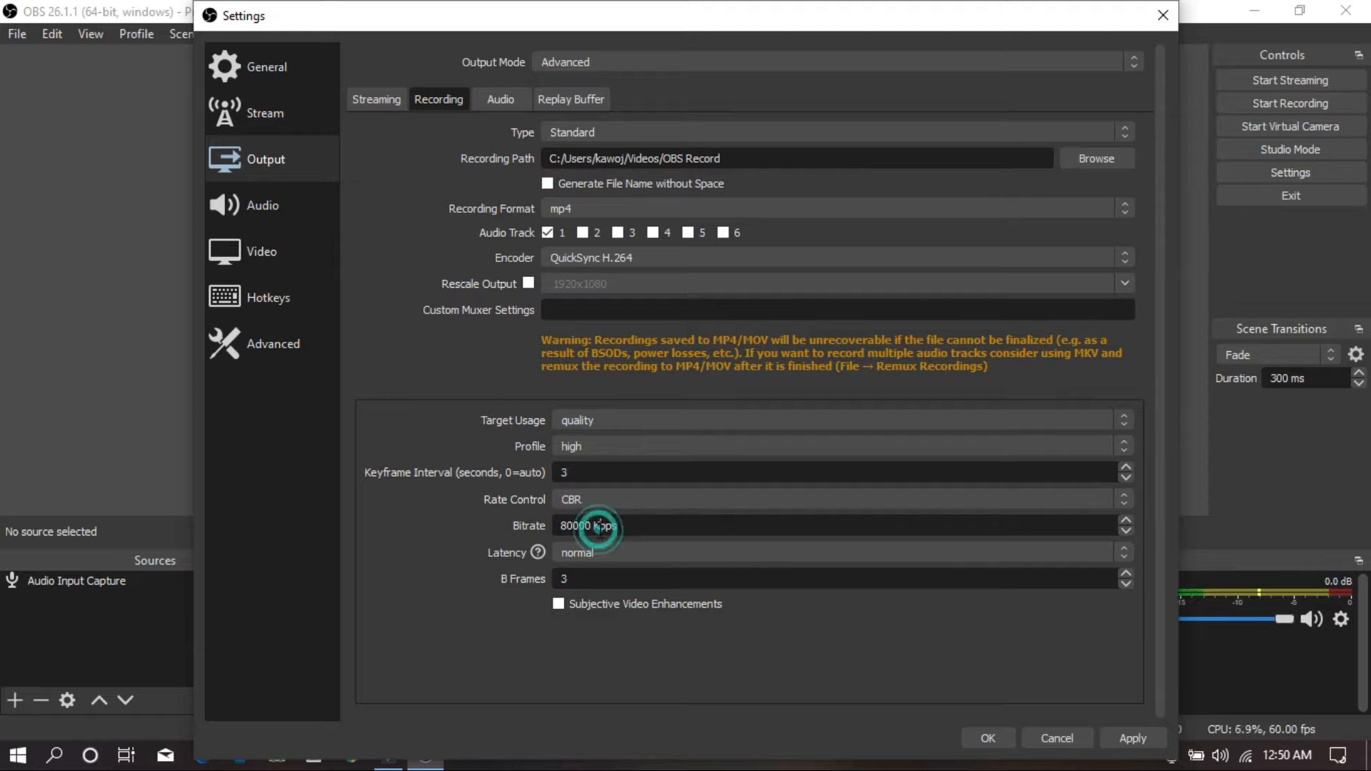
{"action": "left_click", "coordinate": [583, 504]}
{"action": "left_click", "coordinate": [584, 503]}
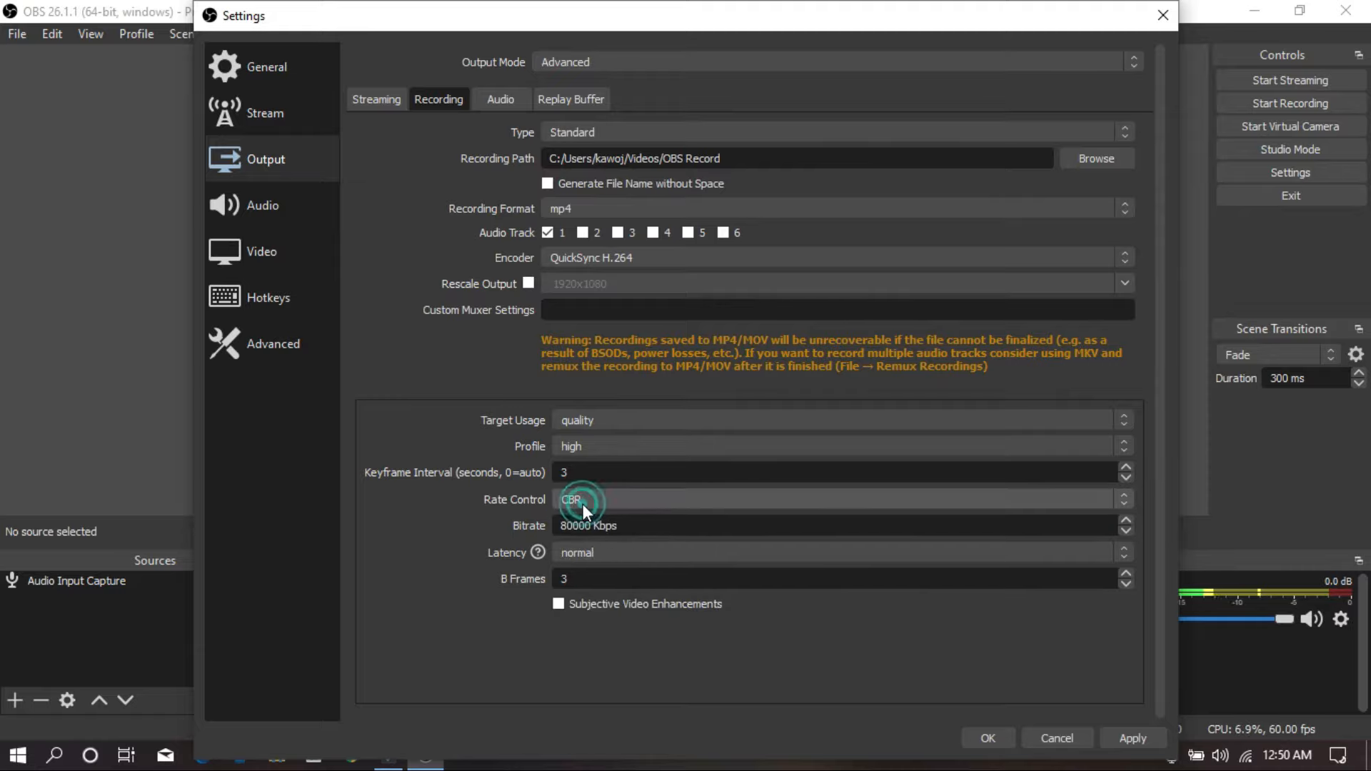
{"action": "left_click", "coordinate": [644, 532]}
{"action": "mouse_move", "coordinate": [643, 529]}
{"action": "left_mouse_down"}
{"action": "mouse_move", "coordinate": [537, 535]}
{"action": "mouse_move", "coordinate": [629, 532]}
{"action": "left_mouse_up"}
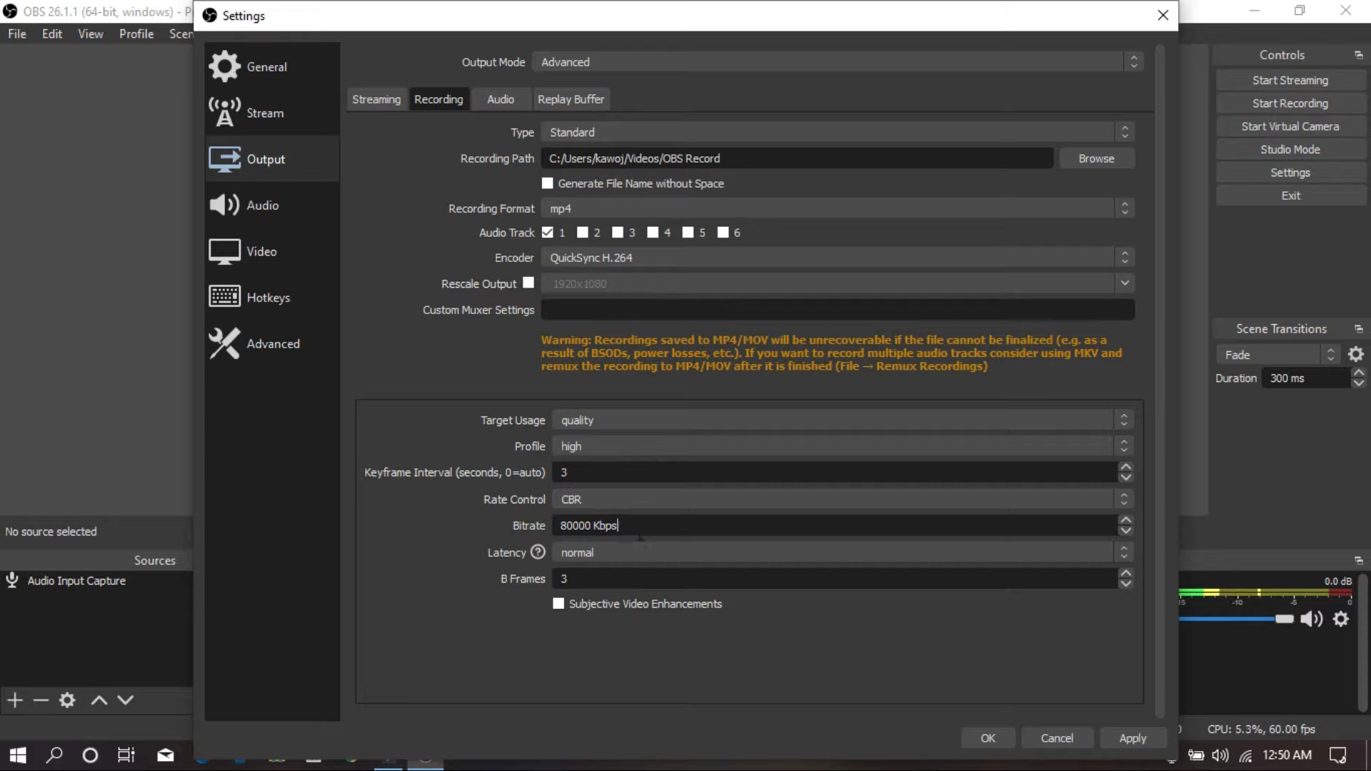
{"action": "left_click", "coordinate": [590, 523]}
{"action": "left_click", "coordinate": [573, 525]}
{"action": "left_click", "coordinate": [700, 537]}
- Check the recording encoder's latency options and its B Frames value
{"action": "left_click", "coordinate": [584, 560]}
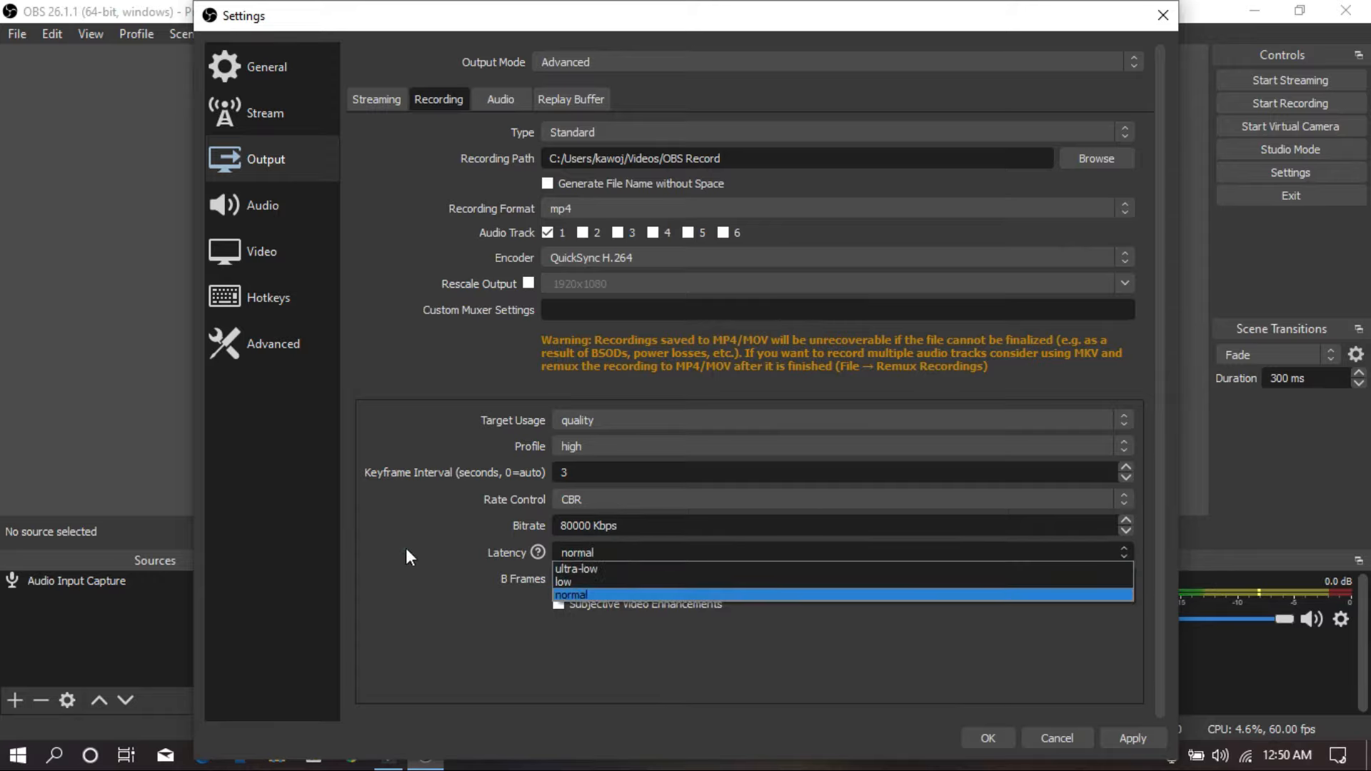
{"action": "left_click", "coordinate": [534, 569]}
{"action": "left_click", "coordinate": [593, 573]}
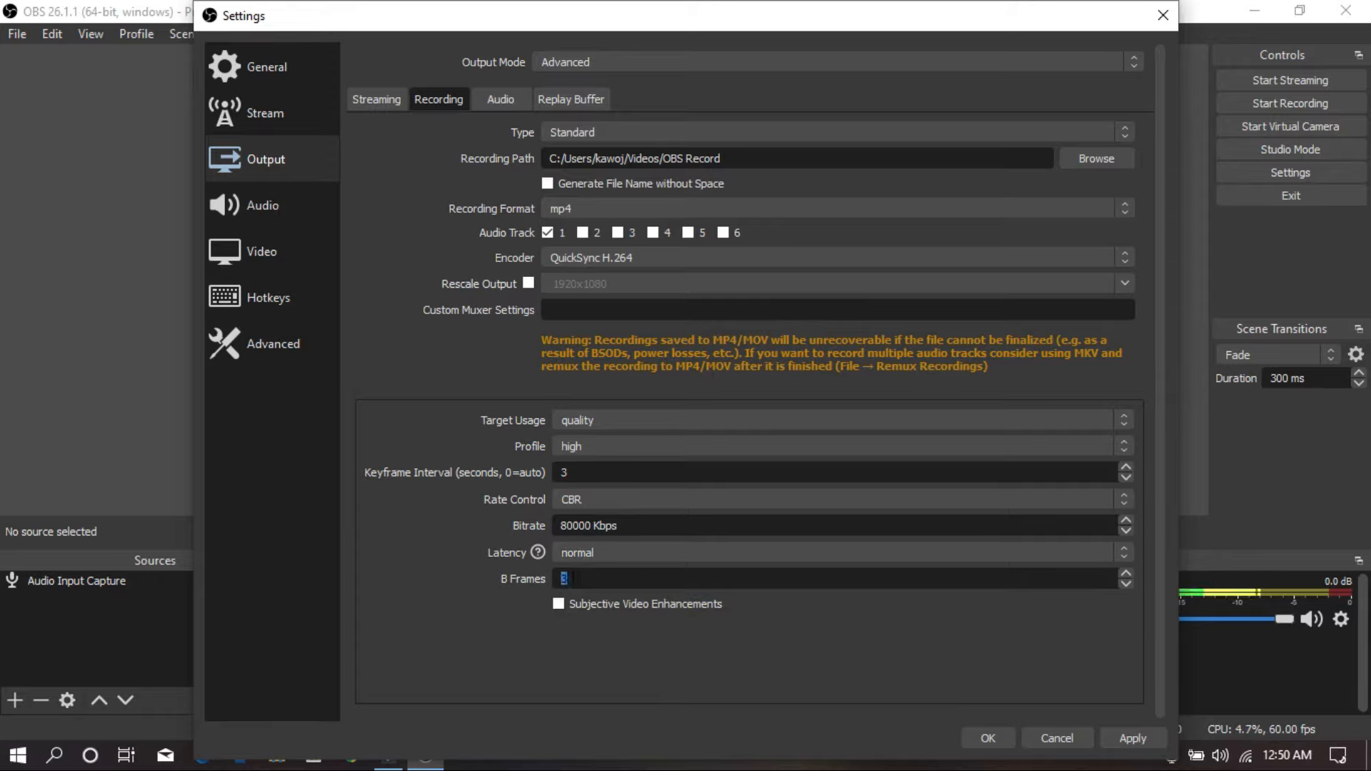
- Review the audio track bitrates and the replay buffer option, and save the output settings
{"action": "left_click", "coordinate": [495, 107]}
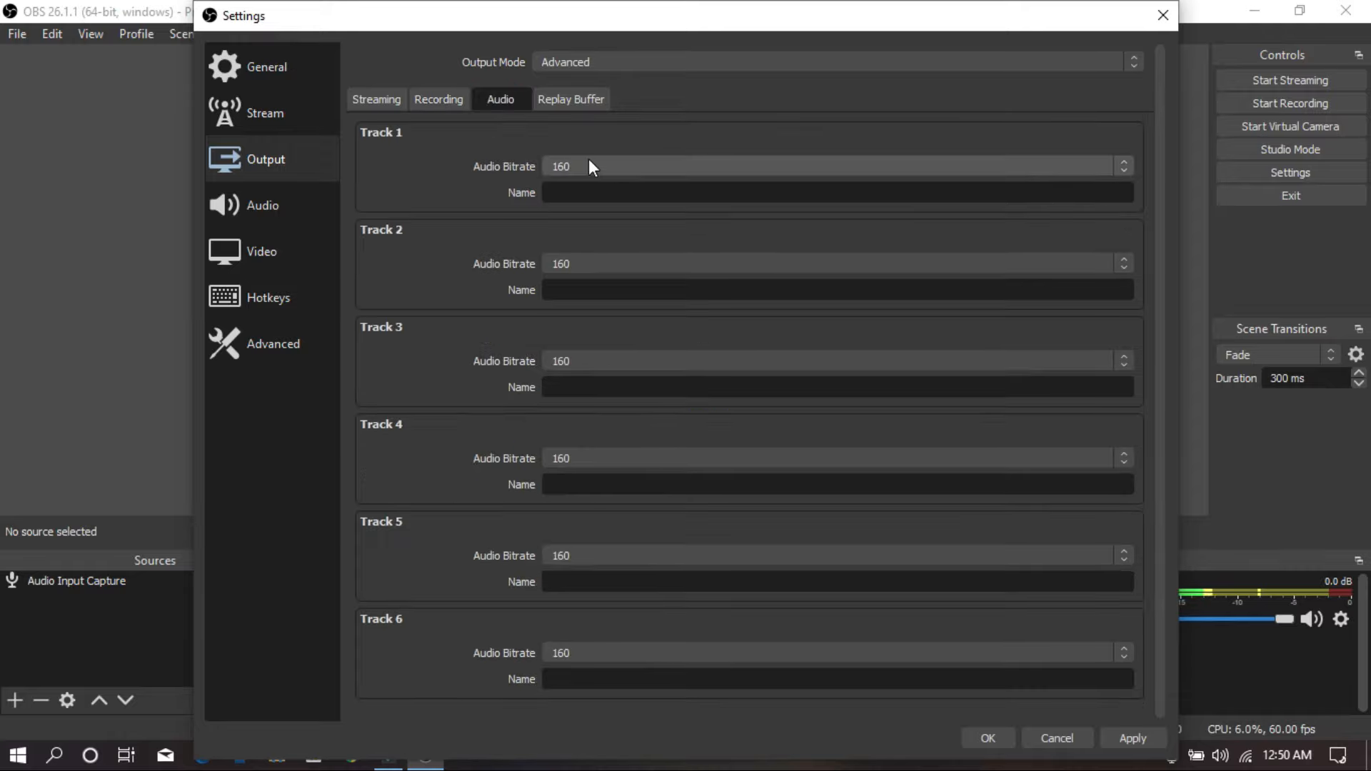
{"action": "left_click", "coordinate": [591, 167]}
{"action": "left_click", "coordinate": [504, 169]}
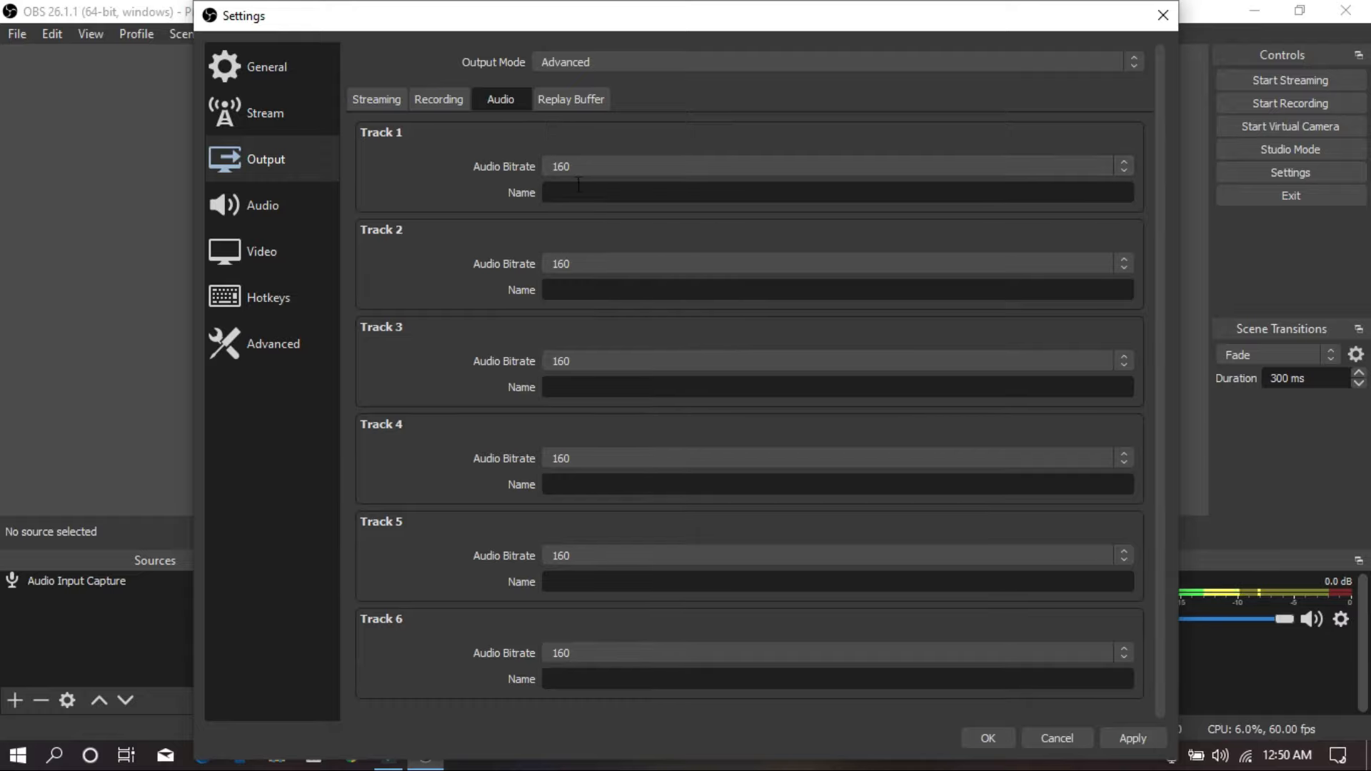
{"action": "left_click", "coordinate": [562, 104]}
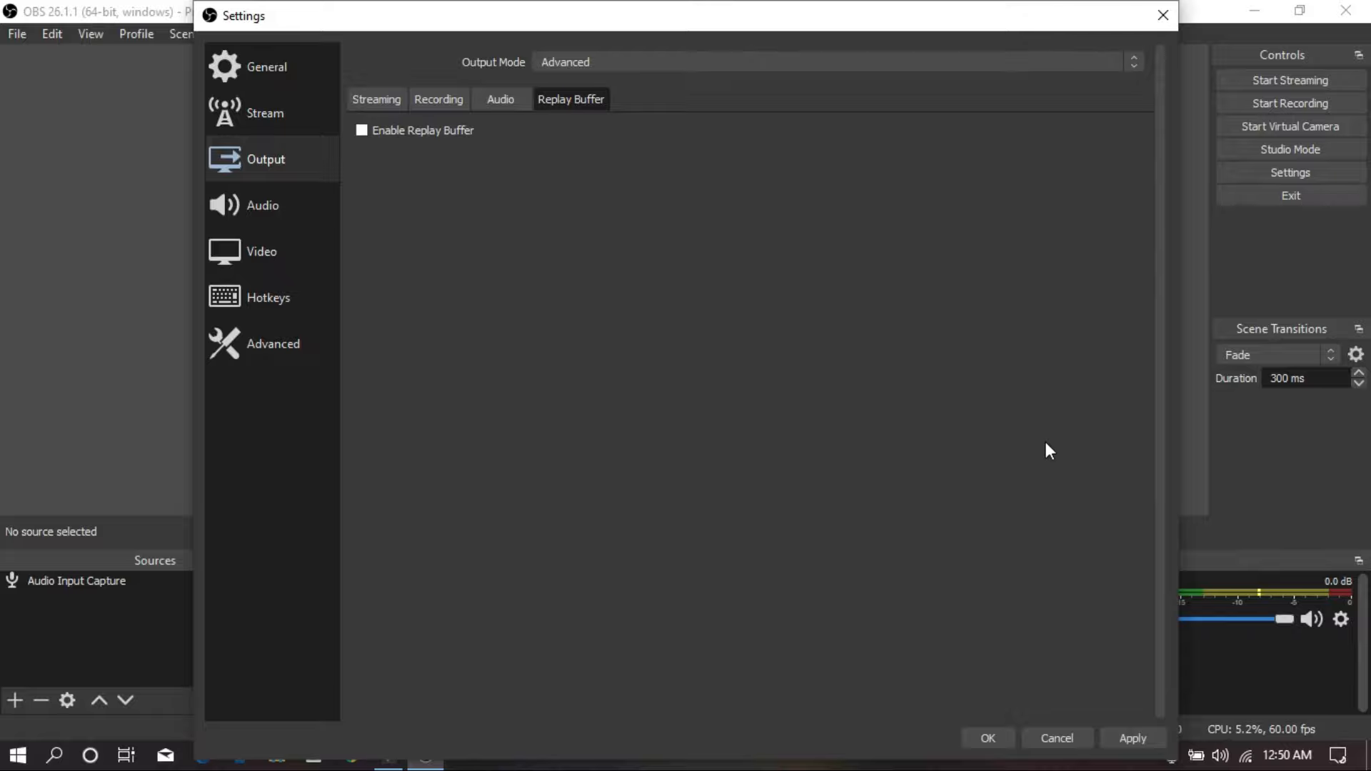
{"action": "left_click", "coordinate": [1116, 735]}
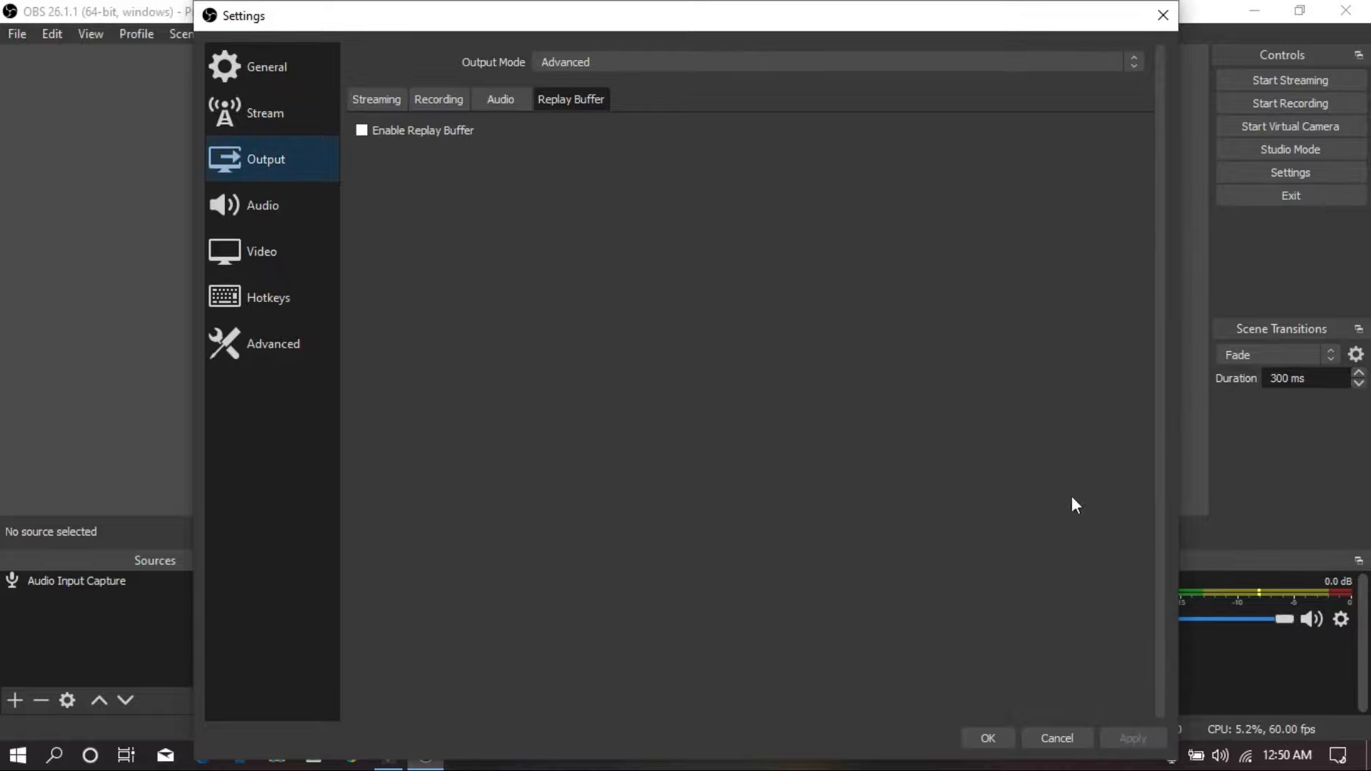
{"action": "left_click", "coordinate": [984, 730]}
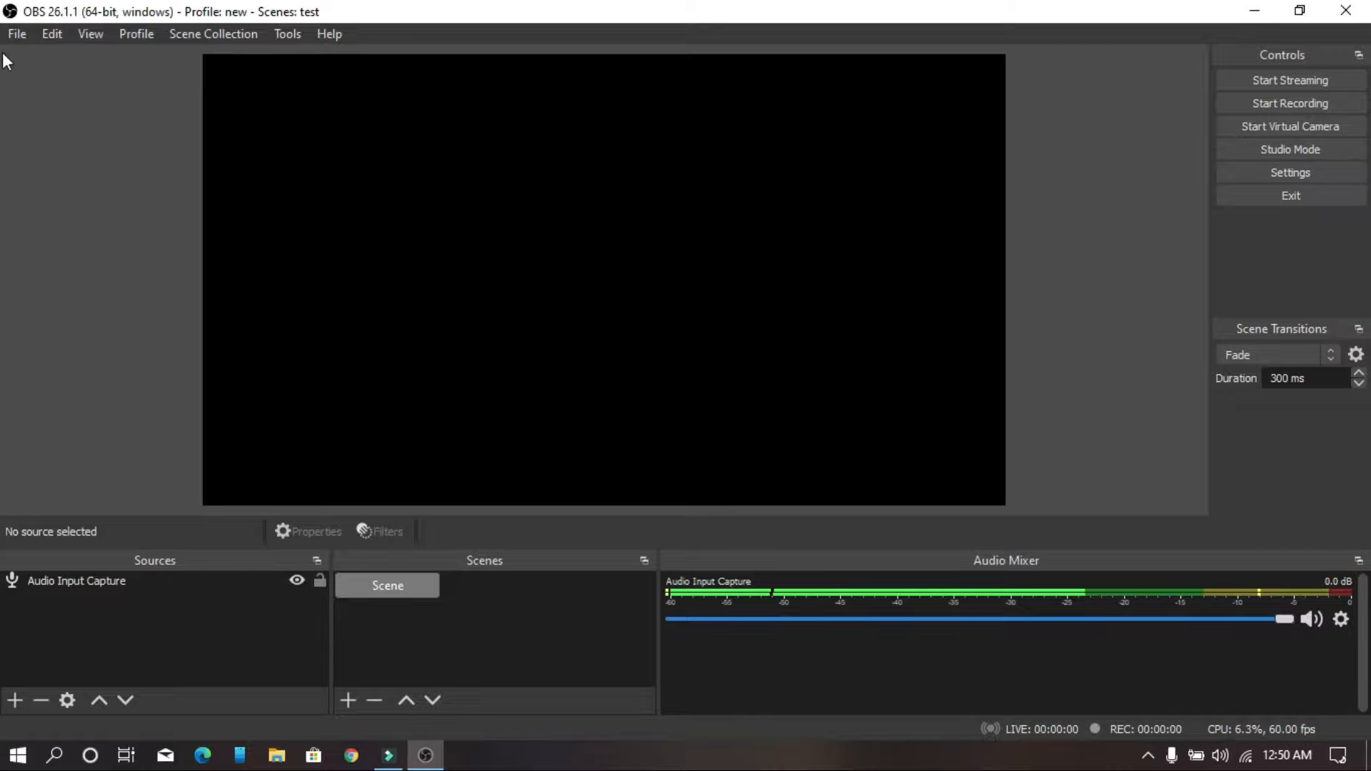
- Reopen the settings and check the hotkeys for starting, stopping, pausing and unpausing a recording
{"action": "left_click", "coordinate": [16, 34]}
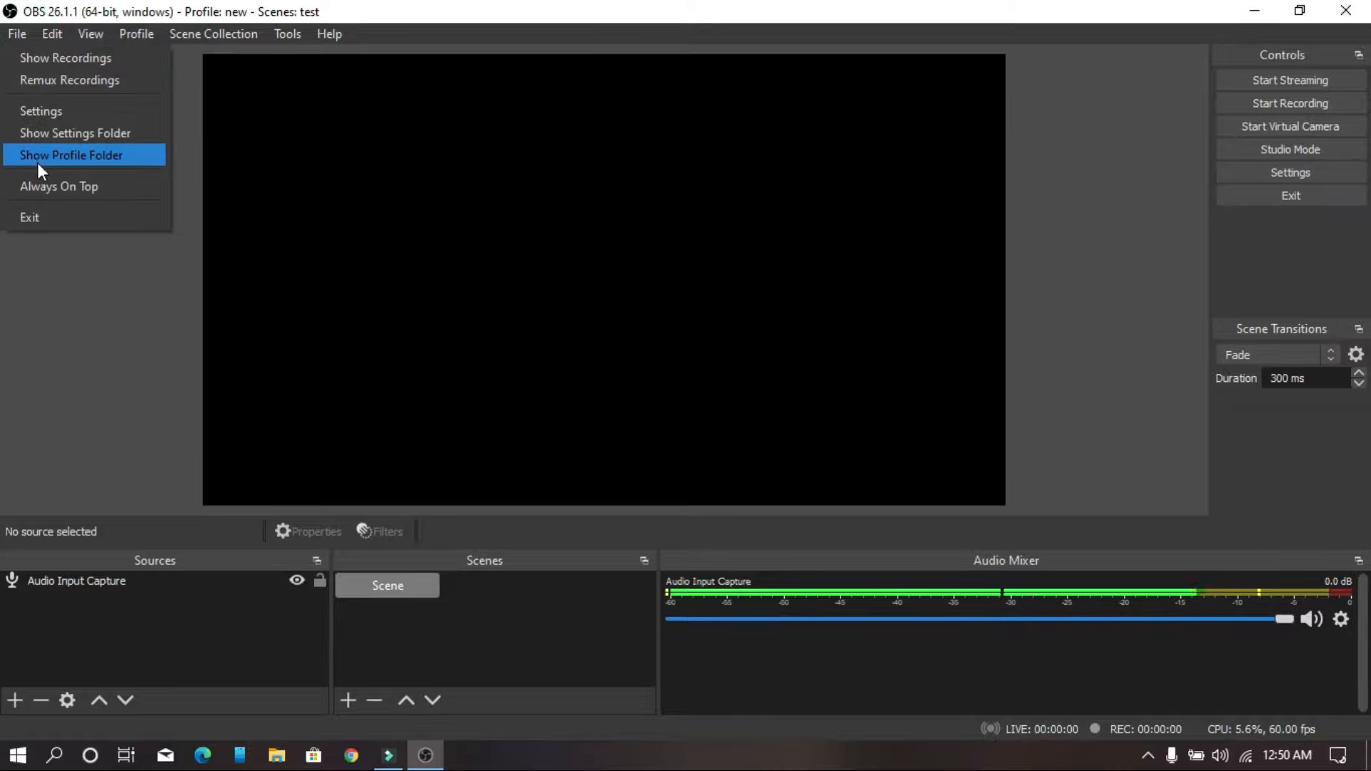
{"action": "left_click", "coordinate": [46, 110]}
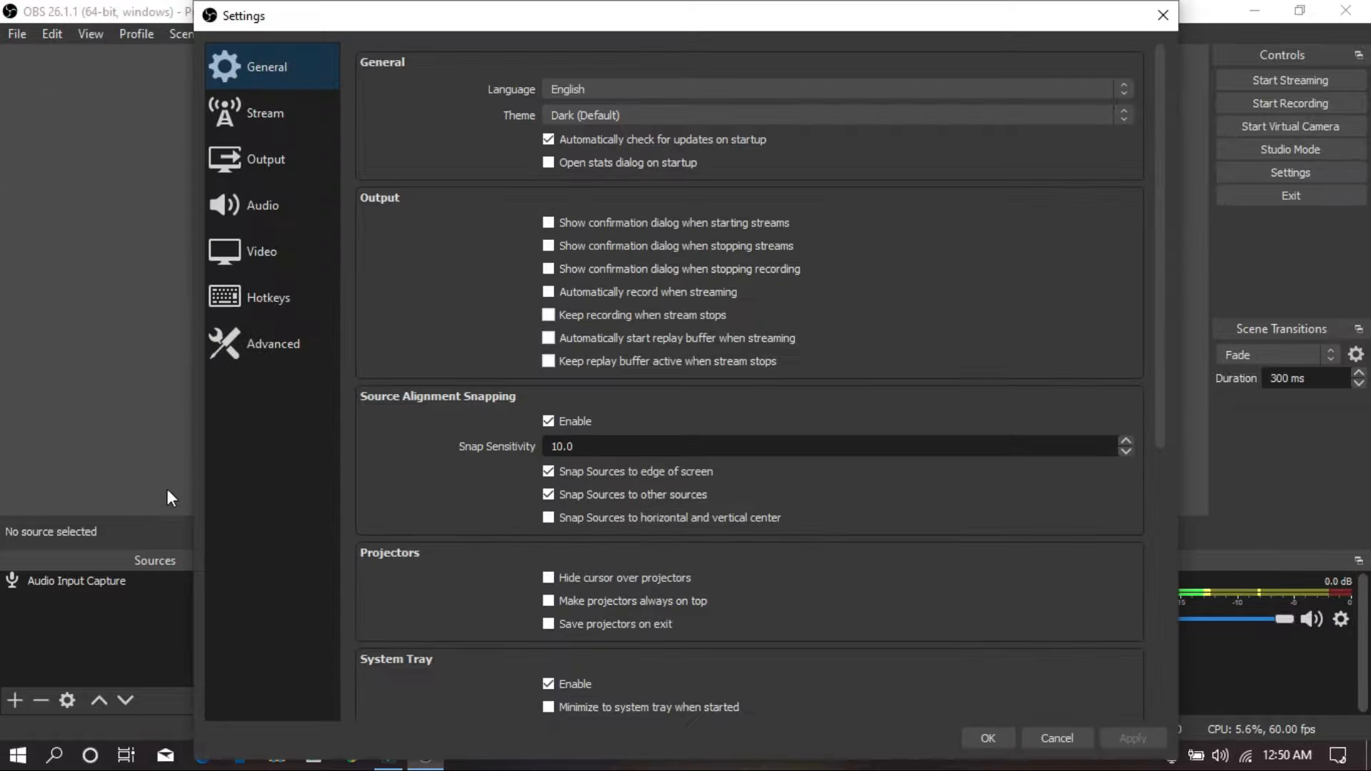
{"action": "left_click", "coordinate": [245, 308]}
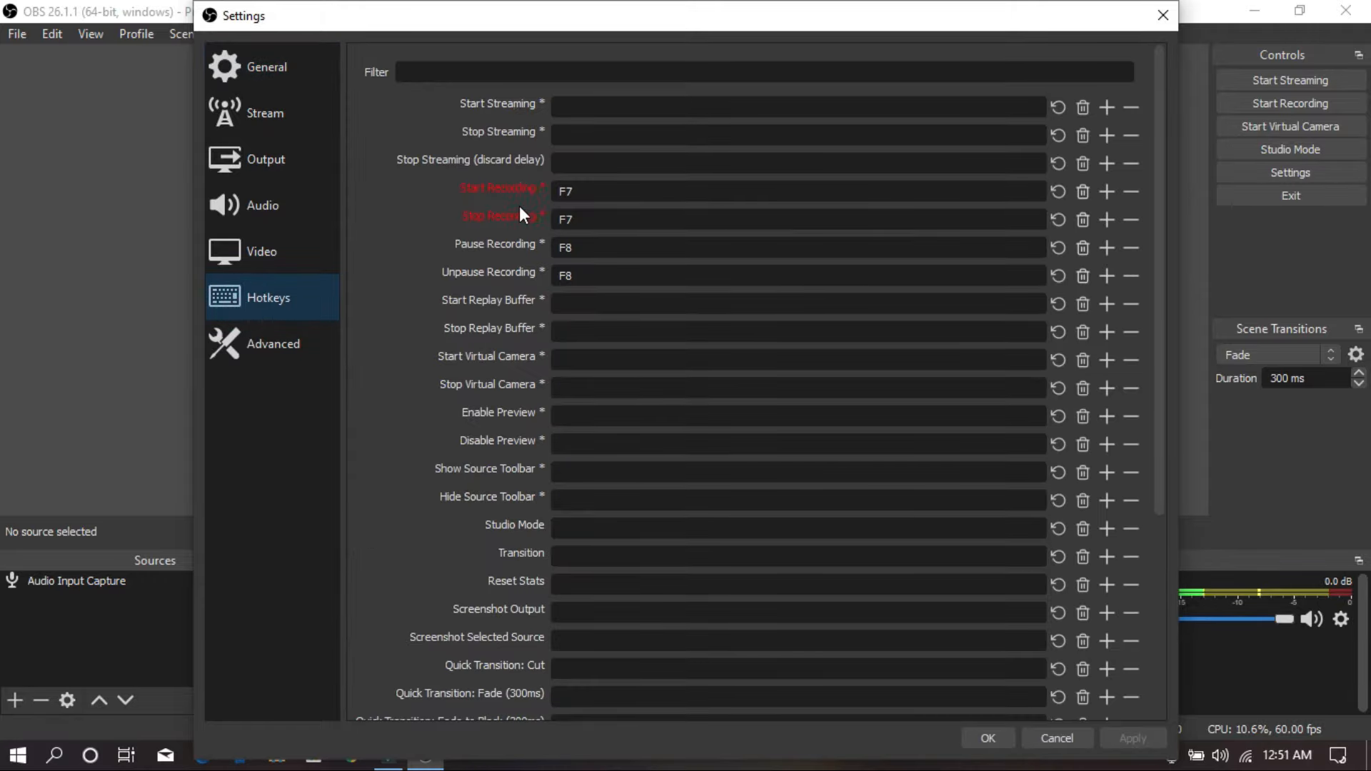
{"action": "left_click", "coordinate": [269, 68]}
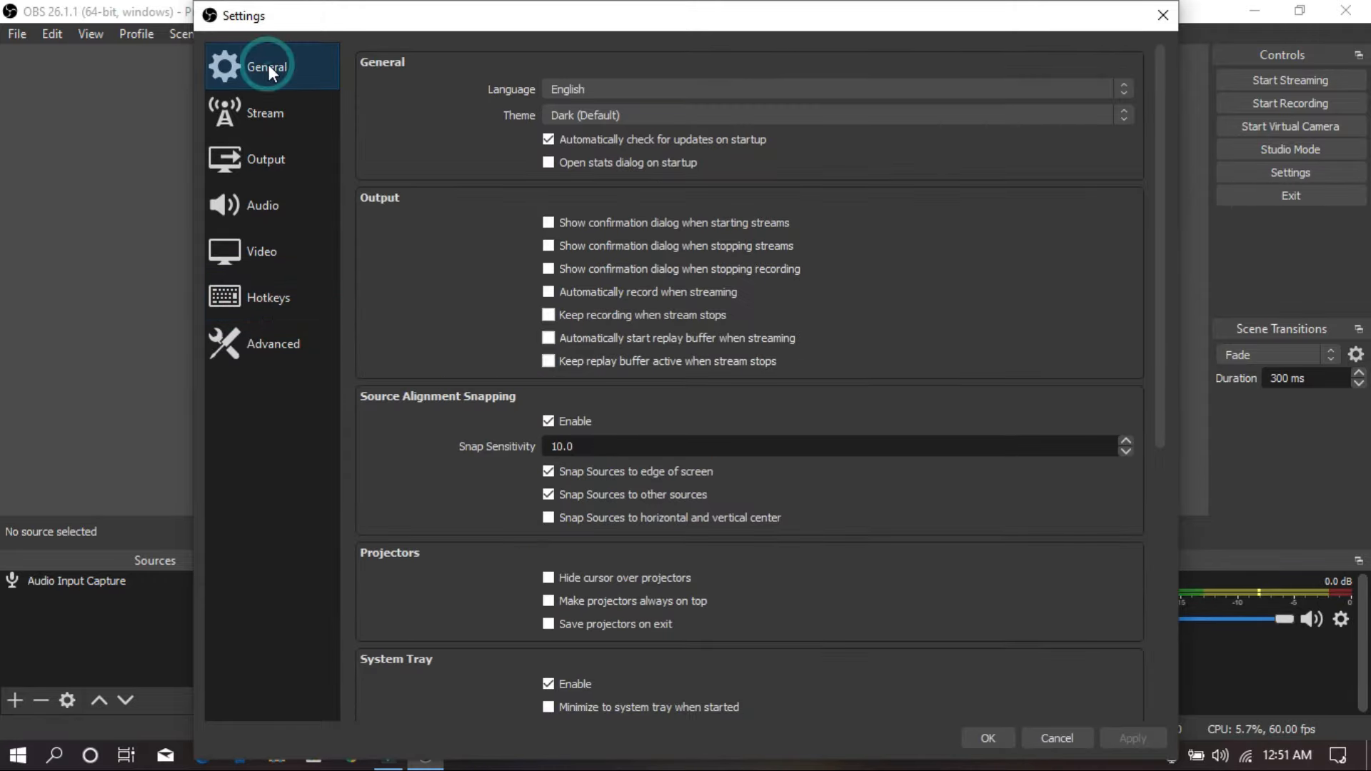
{"action": "left_click", "coordinate": [1163, 16]}
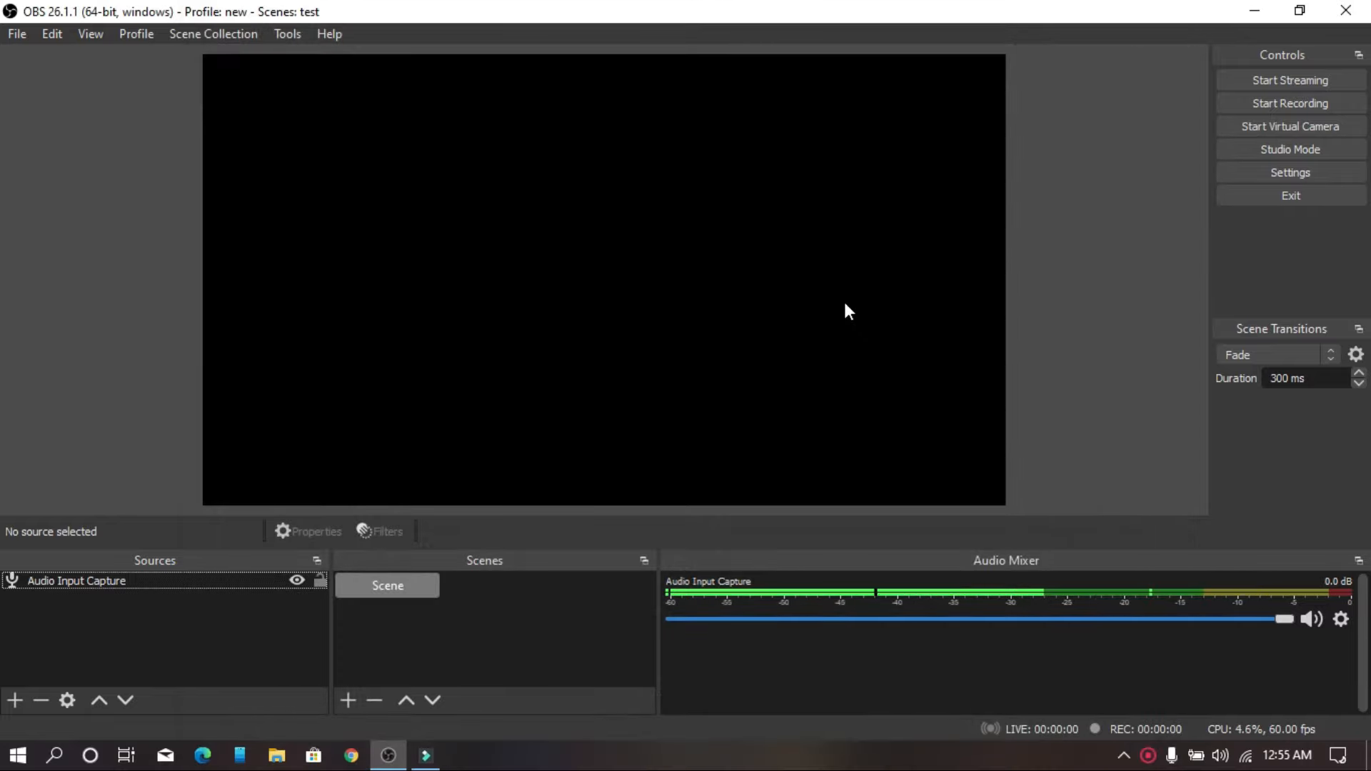
- Add a new visible Display Capture source for Display 1: 1366x768 @ 0,0 with cursor capture enabled
{"action": "left_click", "coordinate": [13, 700]}
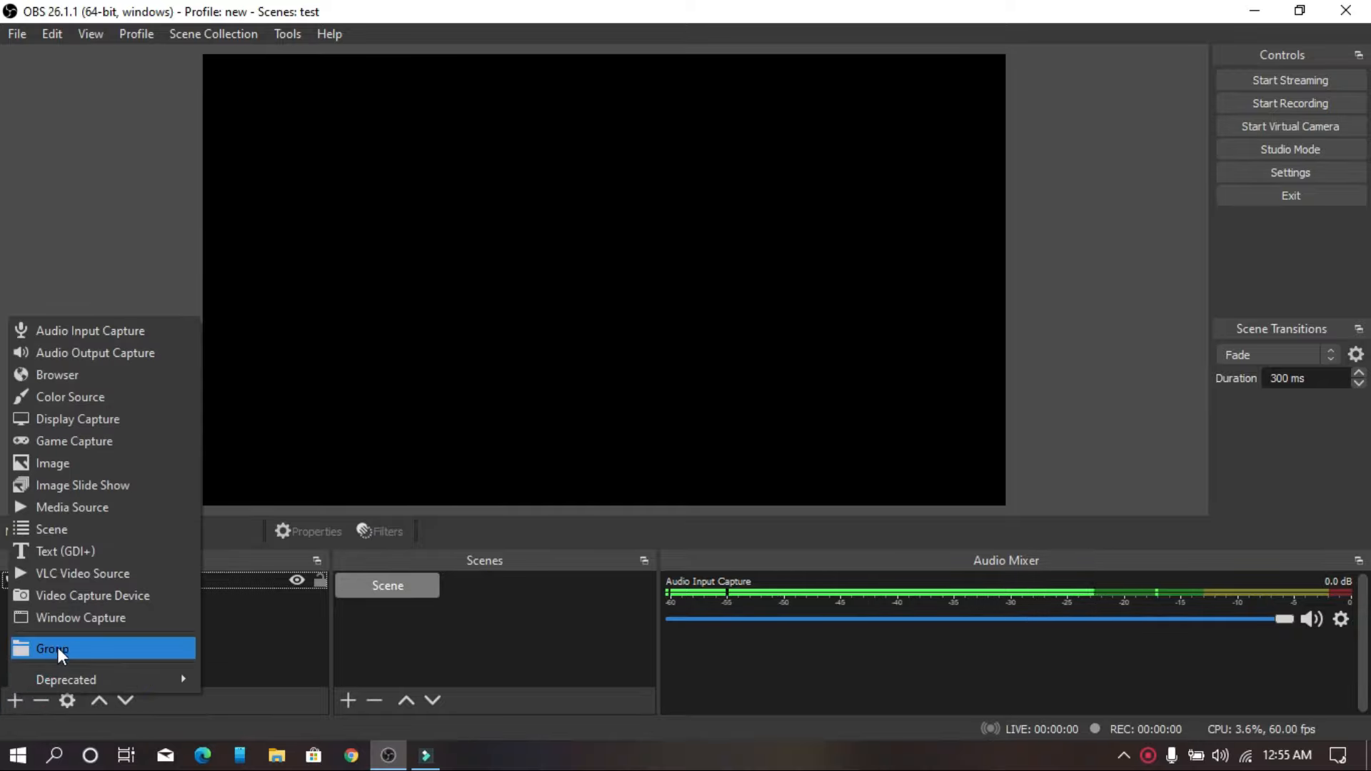
{"action": "left_click", "coordinate": [70, 419]}
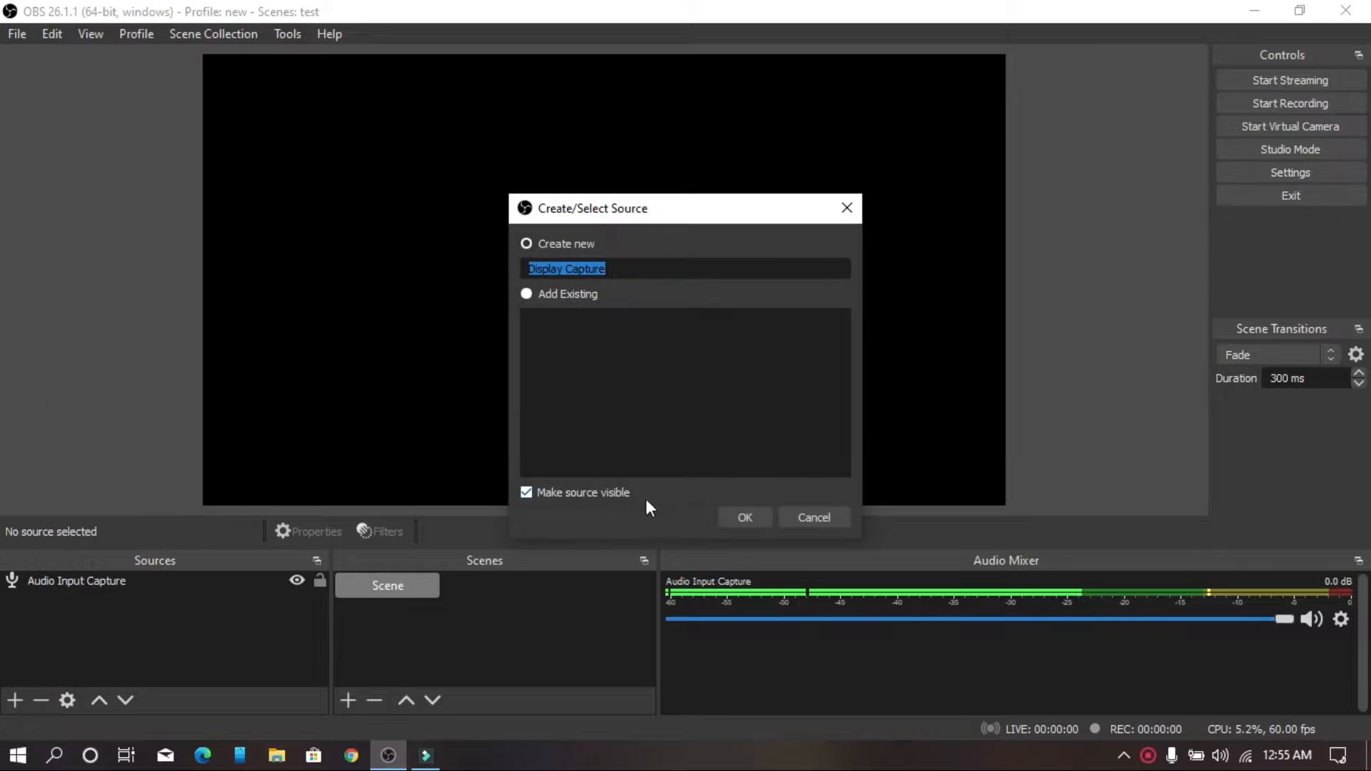
{"action": "left_click", "coordinate": [764, 517]}
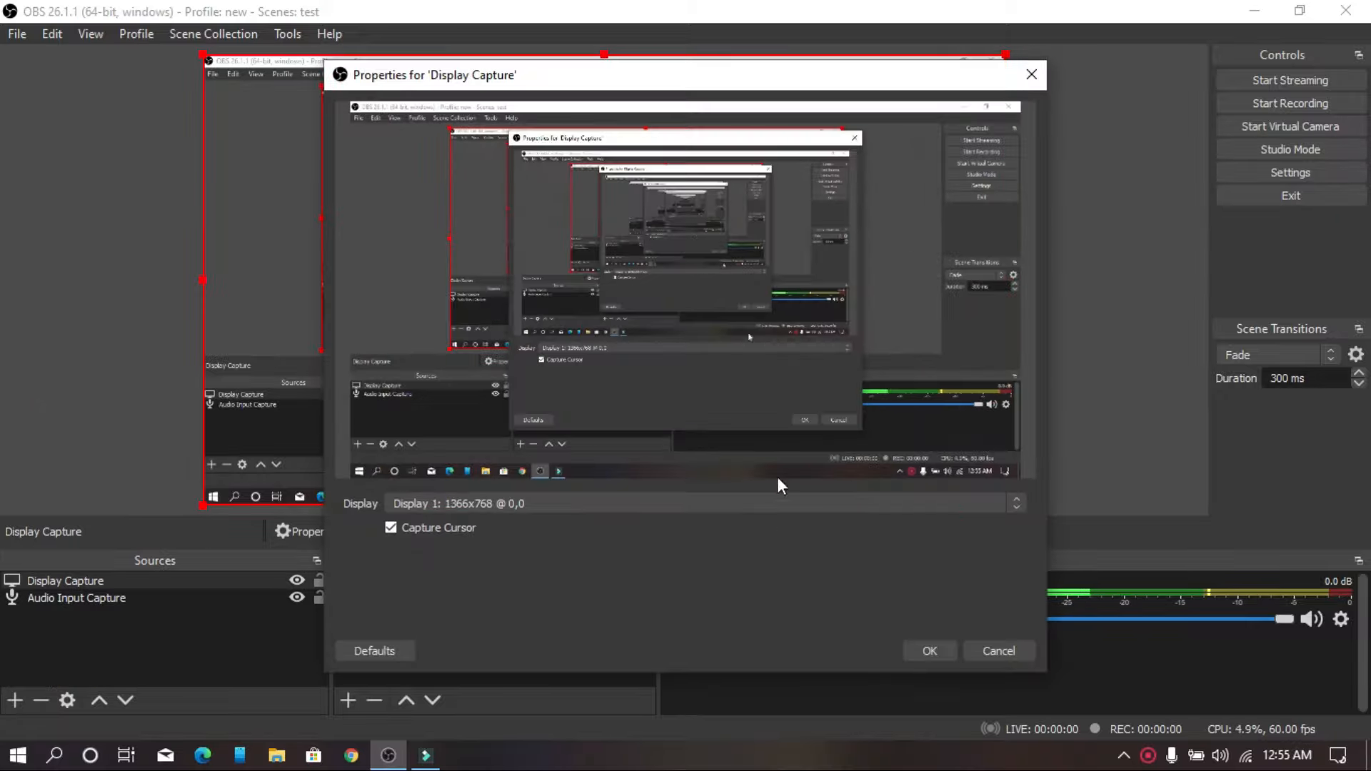
{"action": "left_click", "coordinate": [462, 505]}
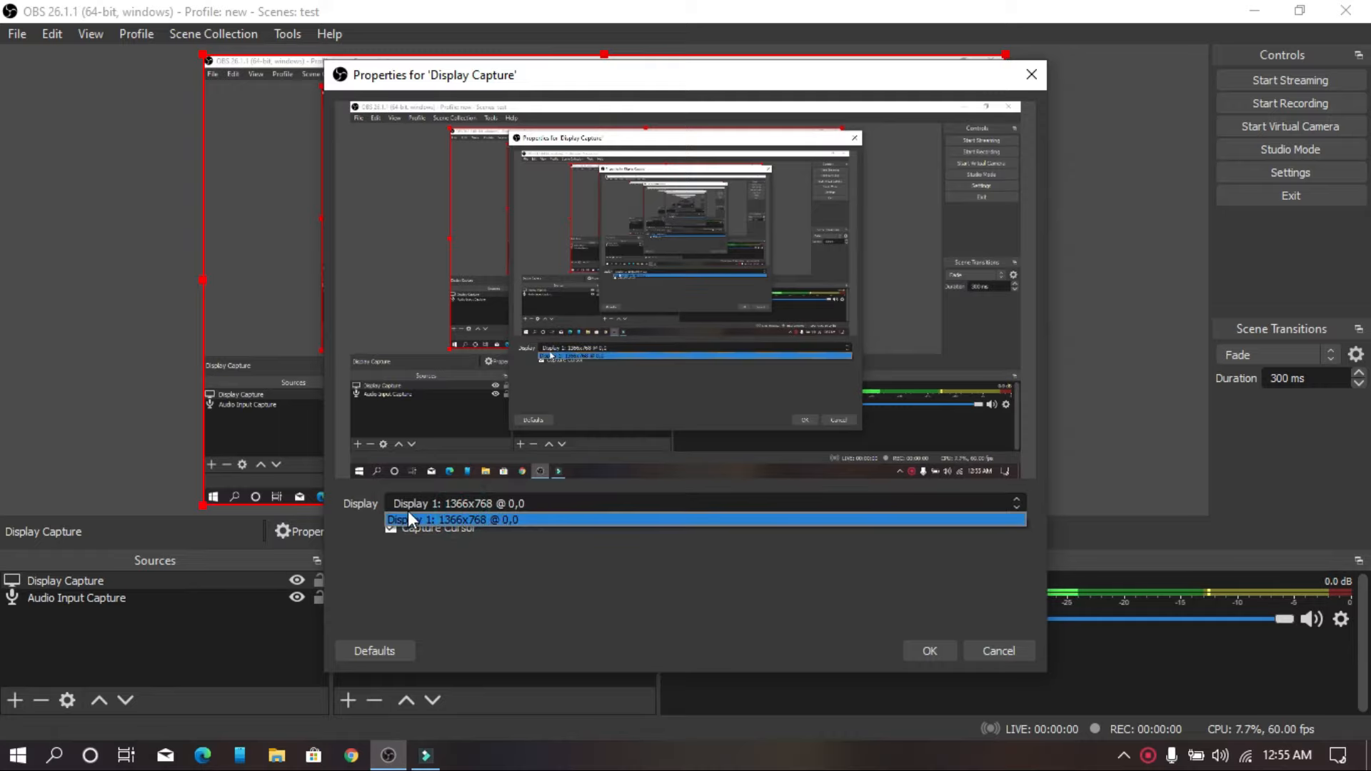
{"action": "left_click", "coordinate": [524, 509]}
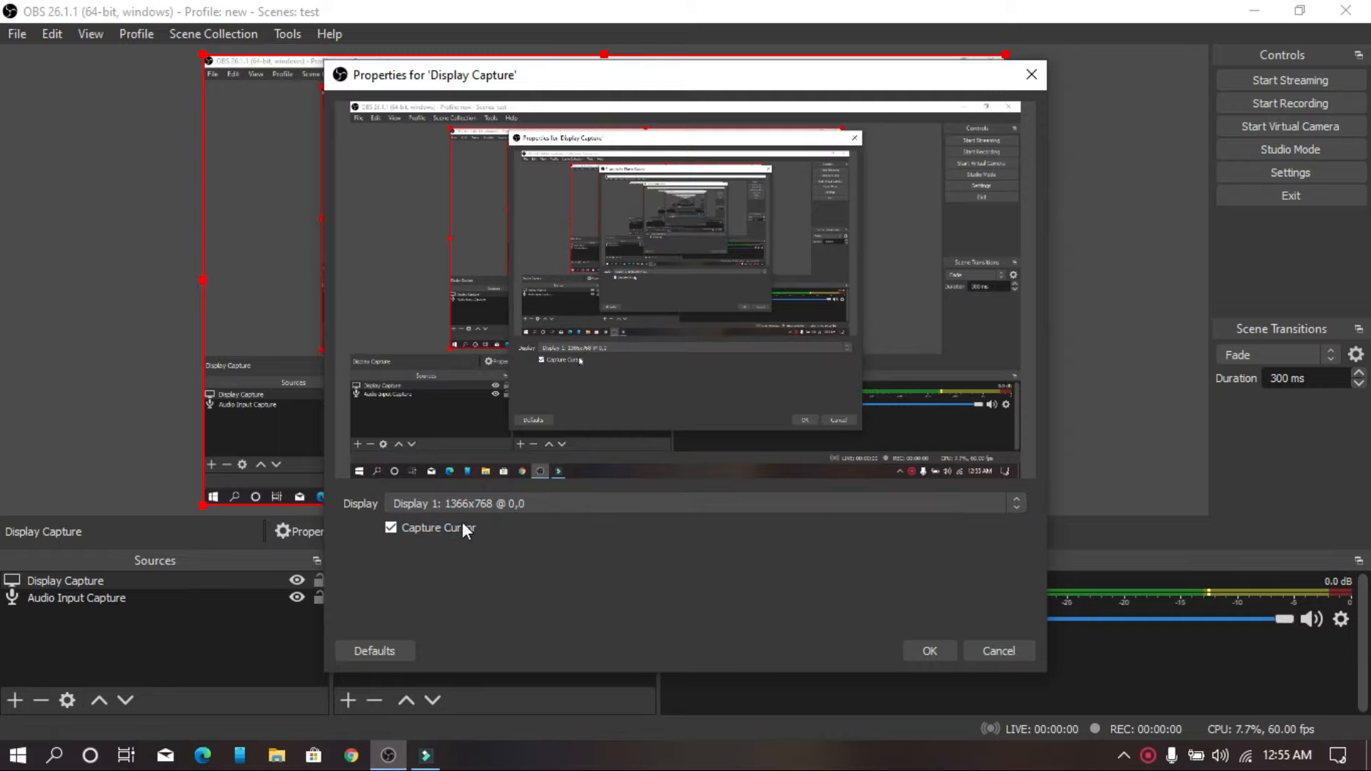
{"action": "left_click", "coordinate": [404, 527]}
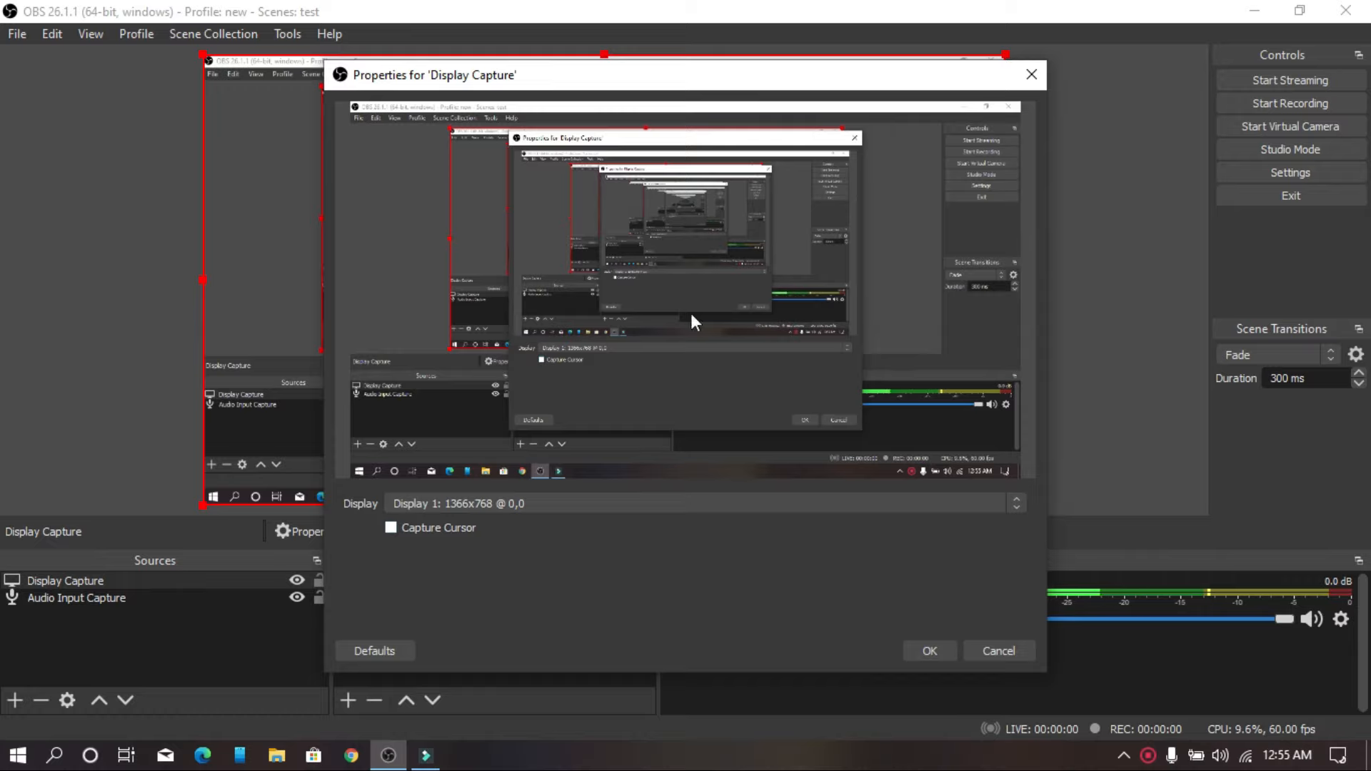
{"action": "left_click", "coordinate": [406, 529]}
{"action": "left_click", "coordinate": [929, 650]}
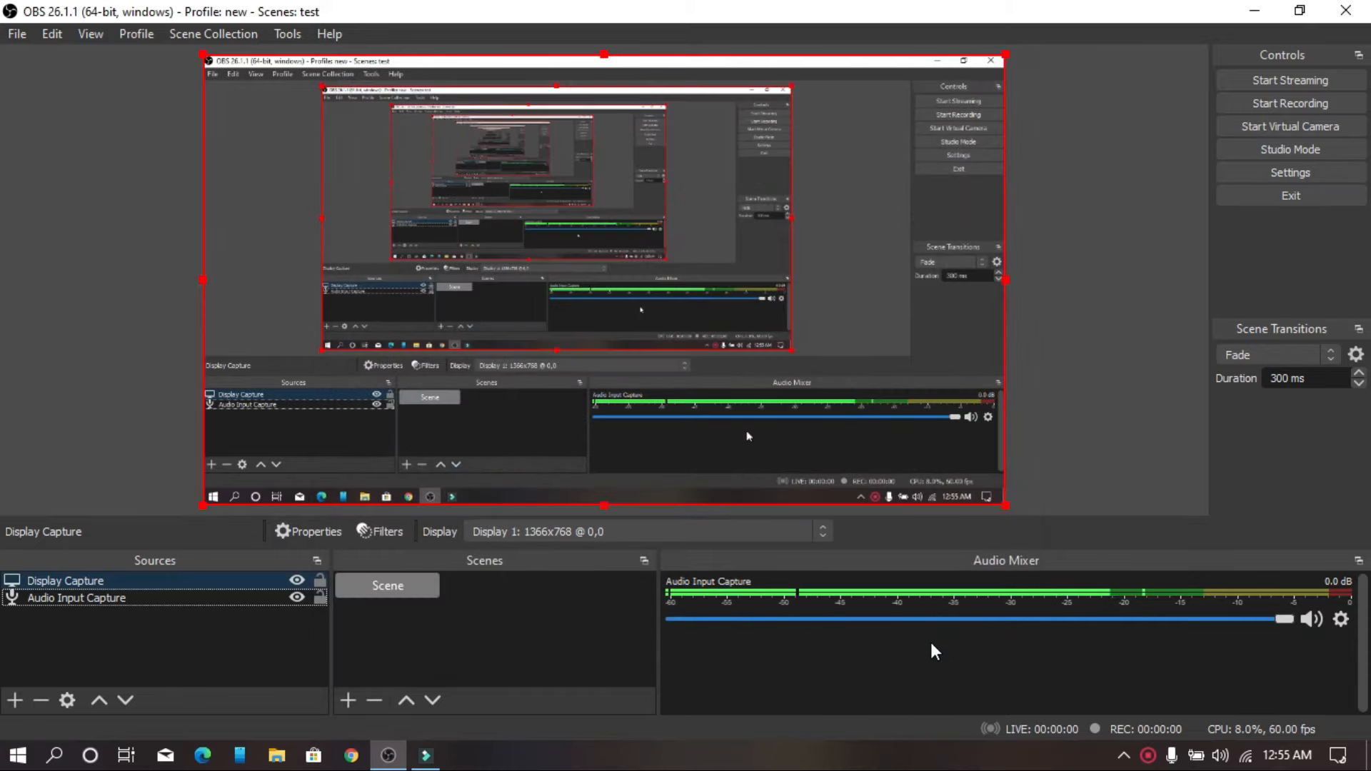
{"action": "left_click", "coordinate": [61, 596]}
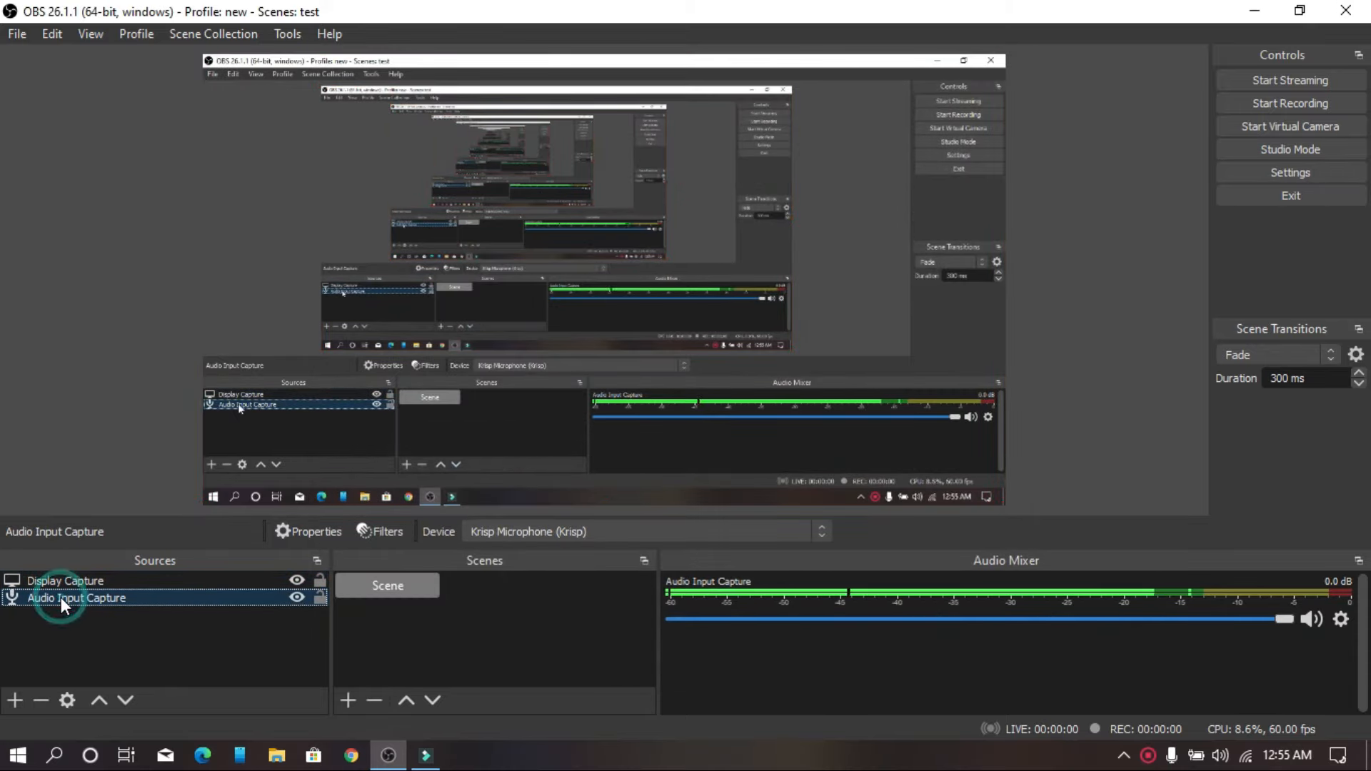
{"action": "left_click", "coordinate": [167, 638]}
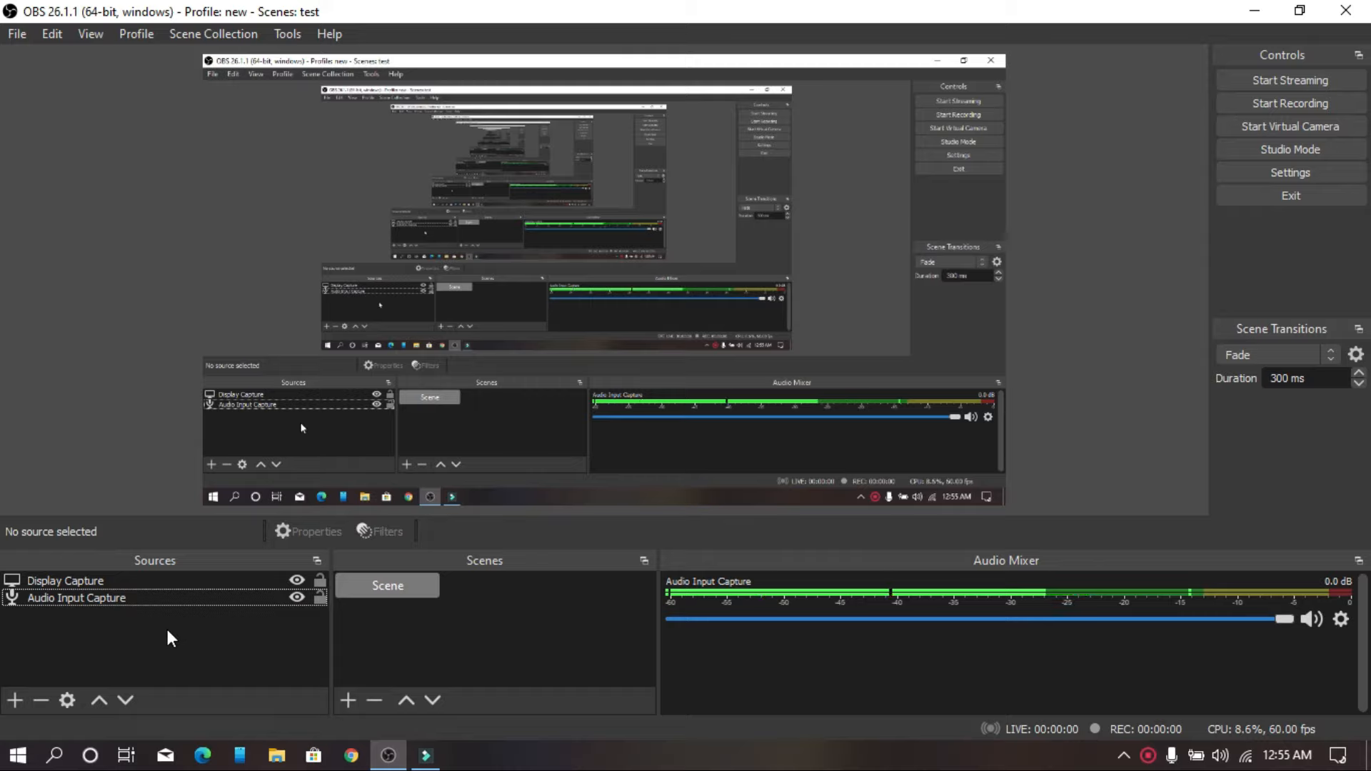